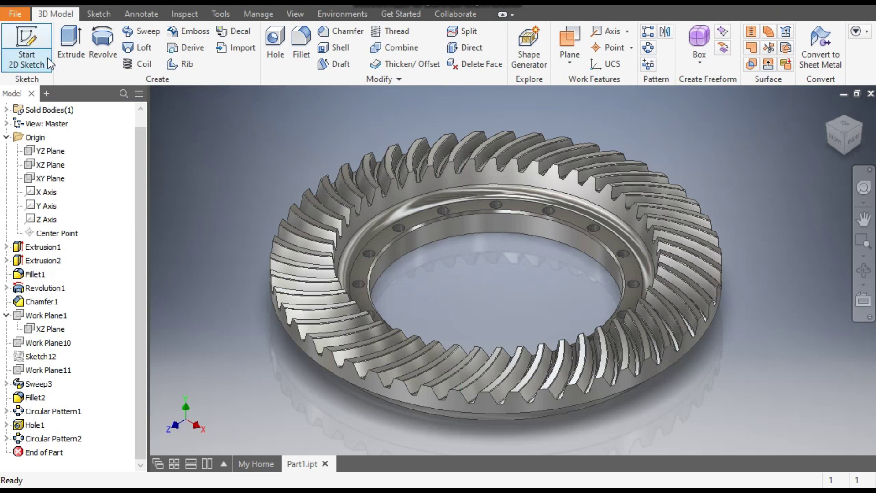
Create a new part, Part2, from the Standard (mm).ipt metric template.
{"action": "left_click", "coordinate": [34, 5]}
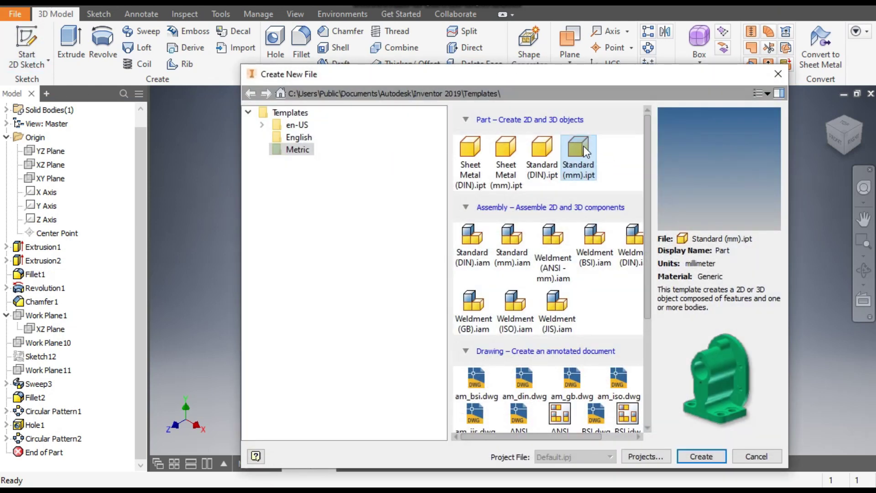
{"action": "left_click", "coordinate": [701, 456]}
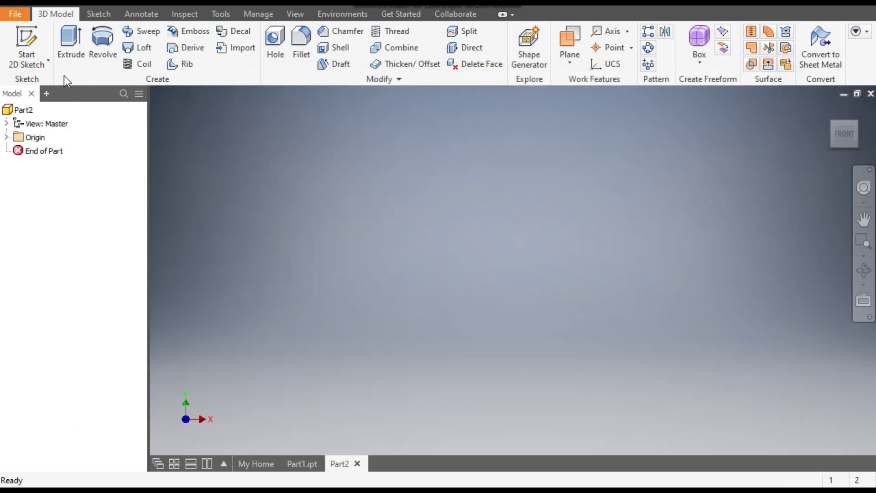
Start a sketch on the XZ plane and draw two circles centred on the origin.
{"action": "left_click", "coordinate": [33, 43]}
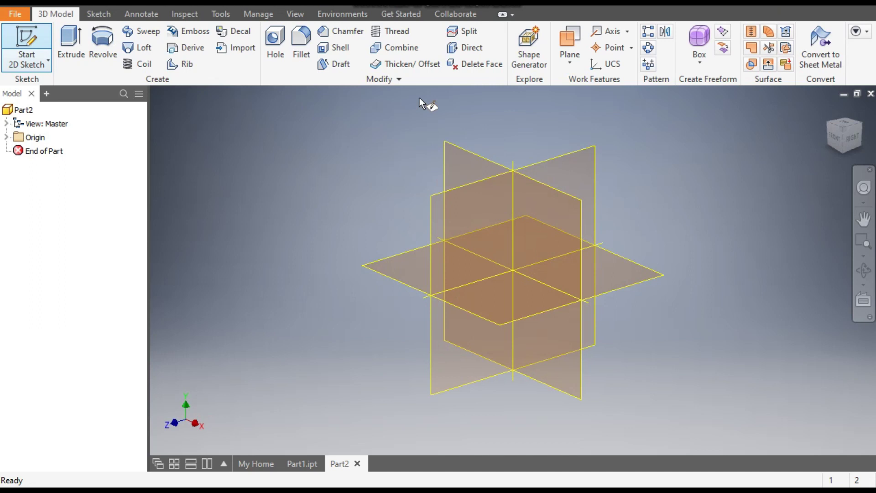
{"action": "left_click", "coordinate": [395, 257]}
{"action": "left_click", "coordinate": [861, 112]}
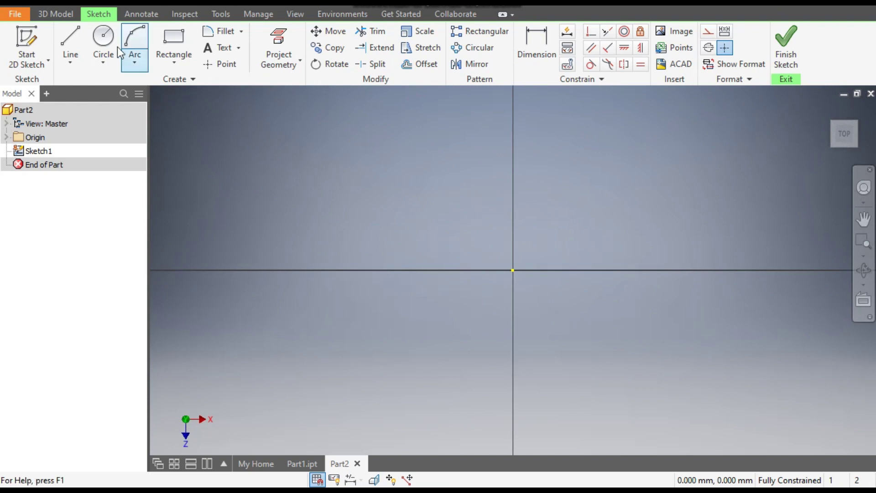
{"action": "left_click", "coordinate": [108, 38]}
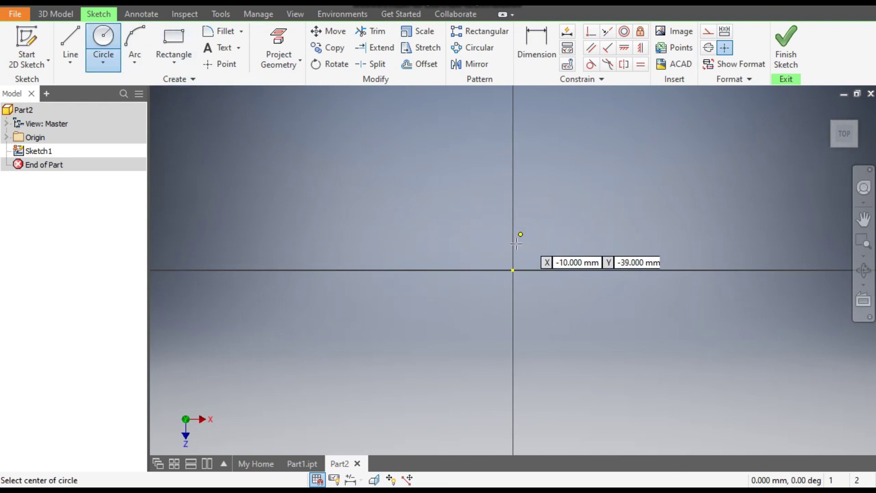
{"action": "left_click", "coordinate": [512, 270]}
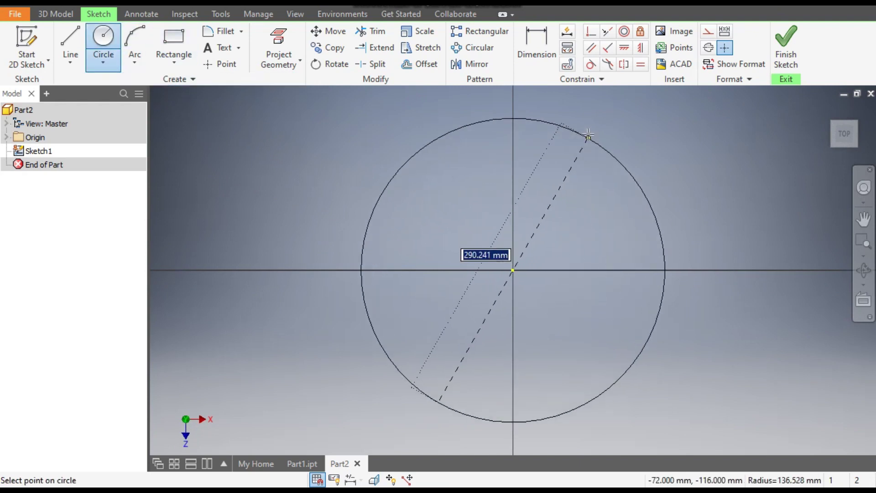
{"action": "left_click", "coordinate": [603, 119]}
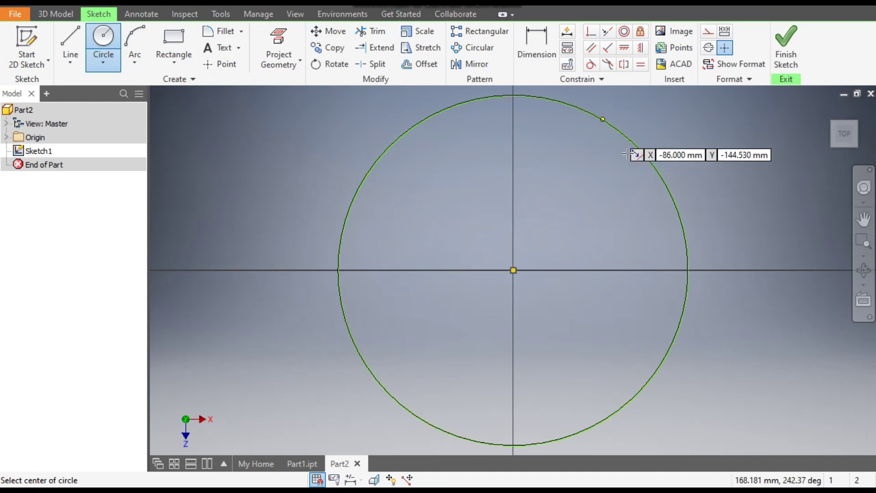
{"action": "left_click", "coordinate": [512, 270]}
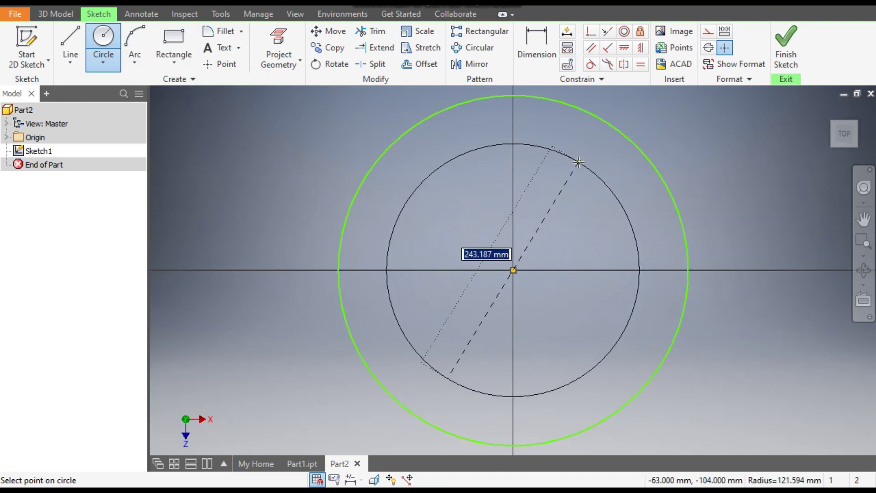
{"action": "left_click", "coordinate": [578, 162]}
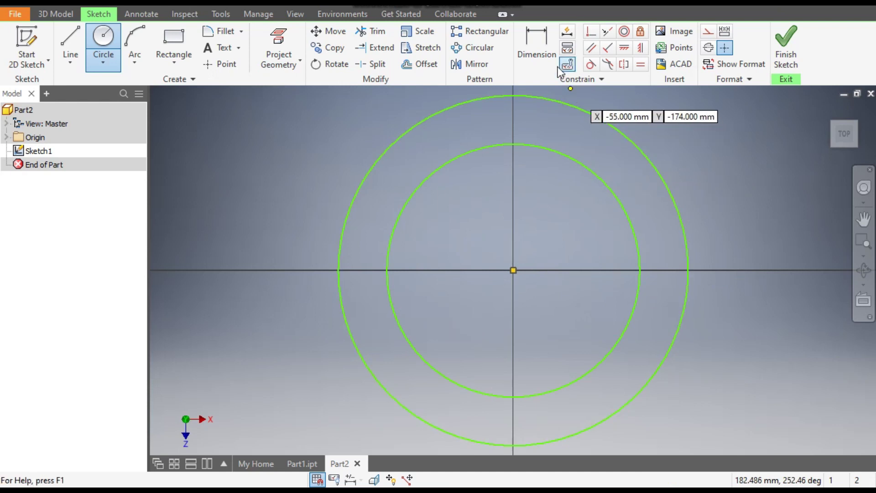
Dimension the outer circle to 365 mm and the inner circle to 205 mm diameter.
{"action": "left_click", "coordinate": [549, 55]}
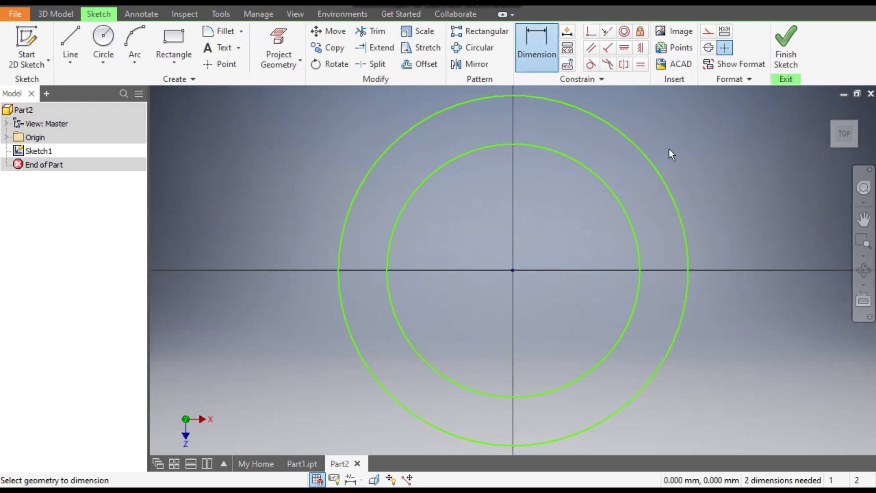
{"action": "left_click", "coordinate": [651, 163]}
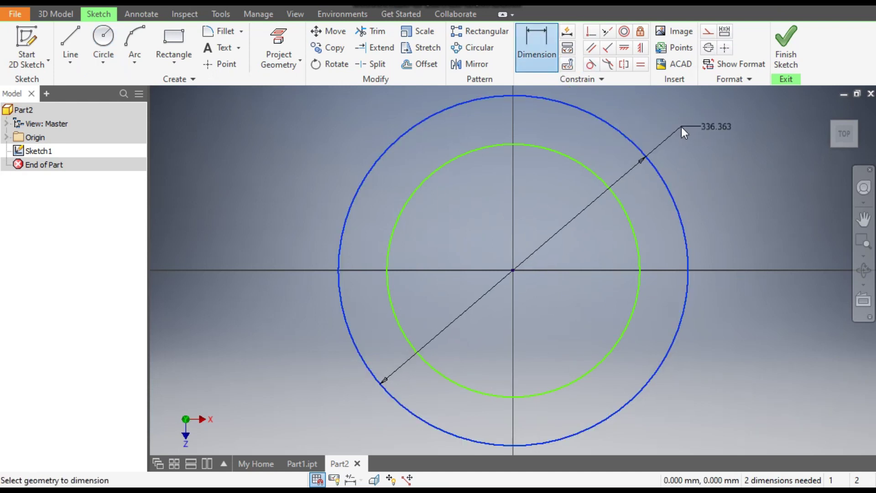
{"action": "left_click", "coordinate": [680, 127]}
{"action": "type", "text": "365"}
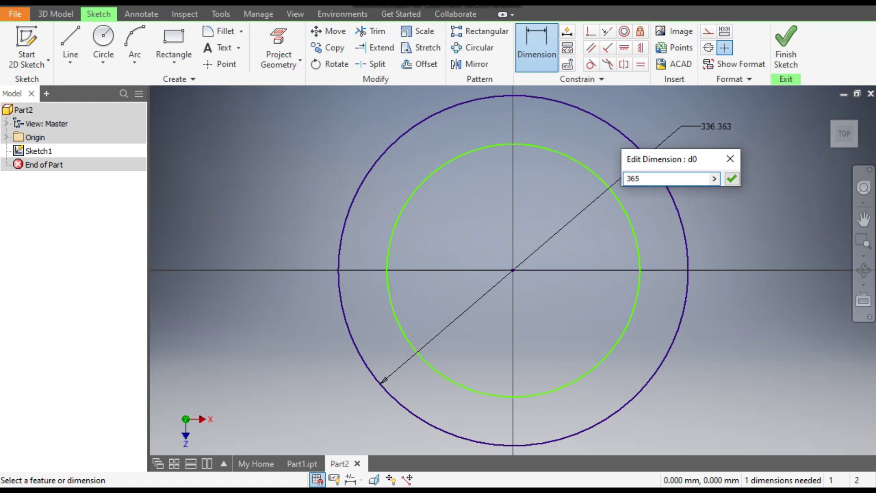
{"action": "key", "text": "Return"}
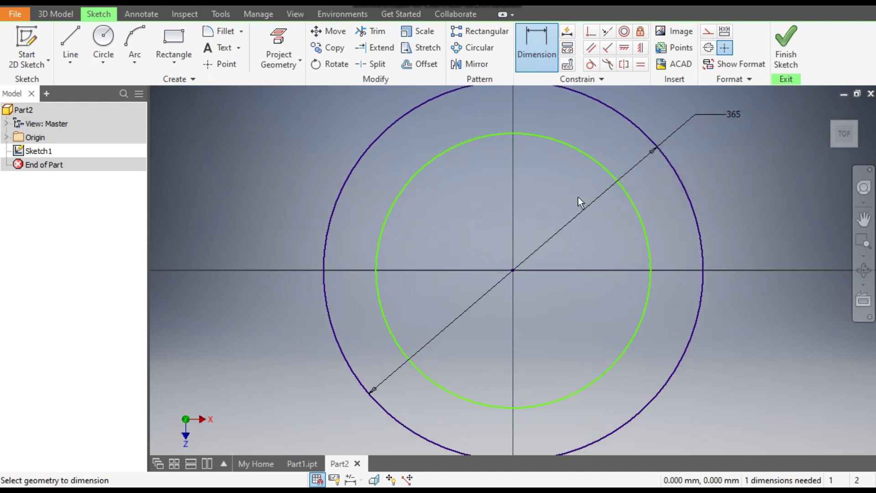
{"action": "left_click", "coordinate": [635, 207]}
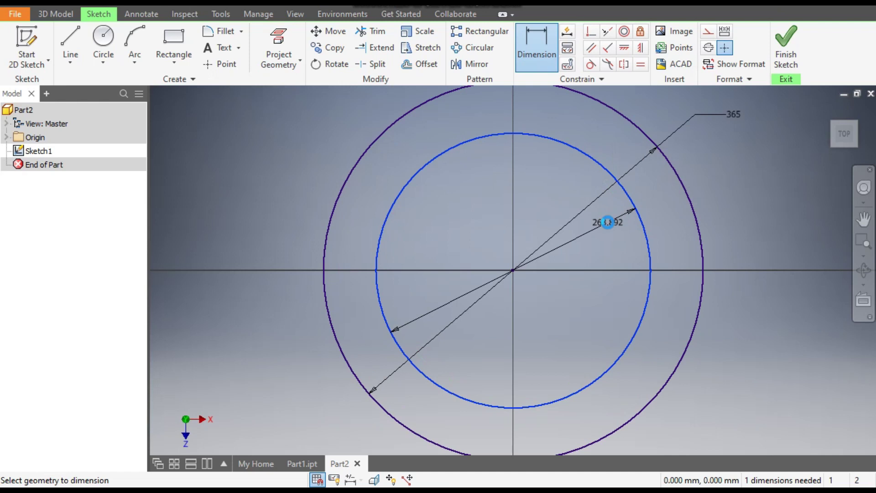
{"action": "left_click", "coordinate": [608, 222]}
{"action": "type", "text": "205"}
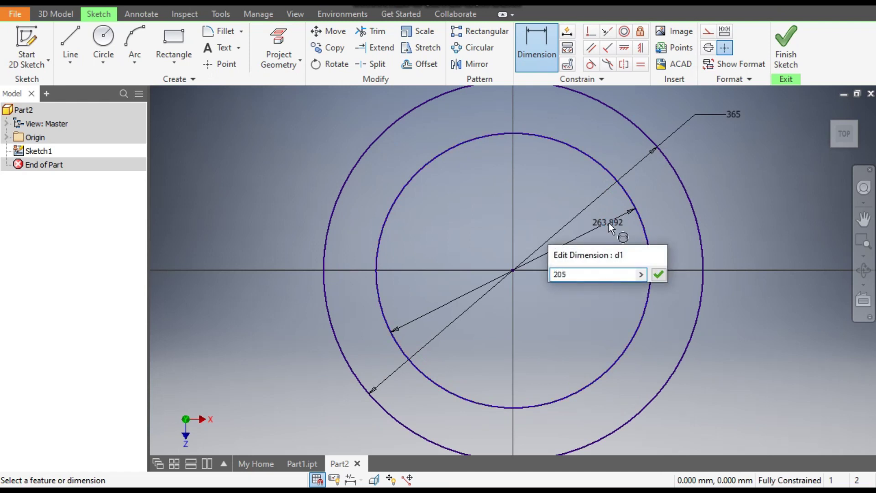
{"action": "key", "text": "Return"}
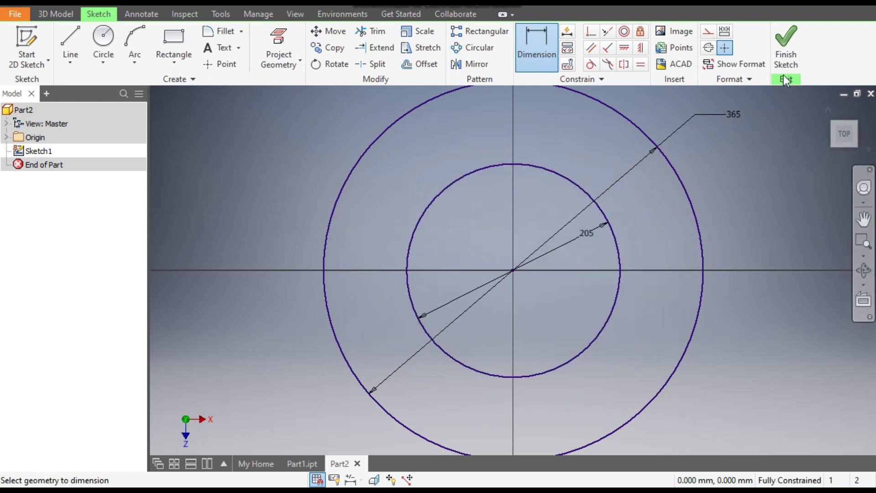
Finish the sketch and extrude the ring profile 52 mm downward into a solid.
{"action": "left_click", "coordinate": [785, 60]}
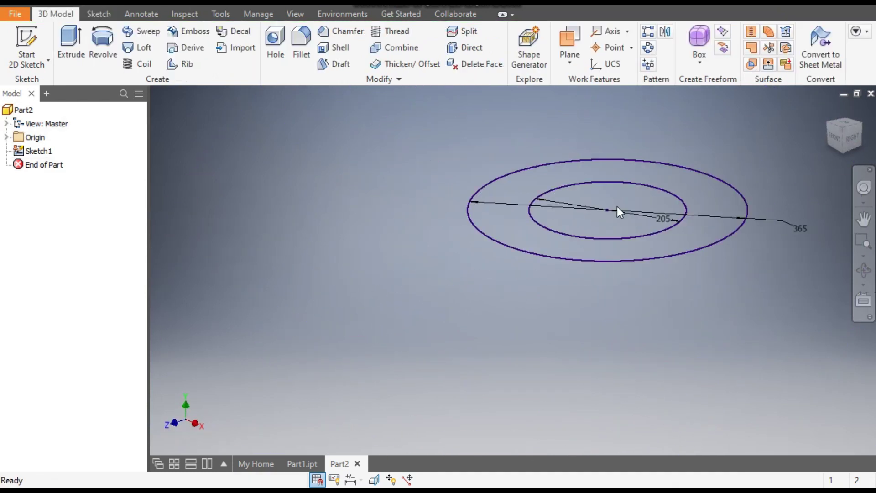
{"action": "left_click", "coordinate": [65, 39]}
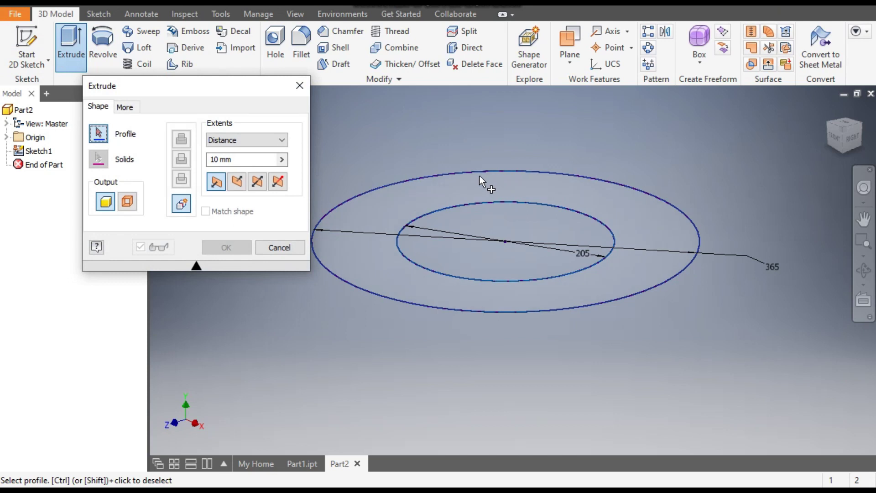
{"action": "left_click", "coordinate": [495, 182]}
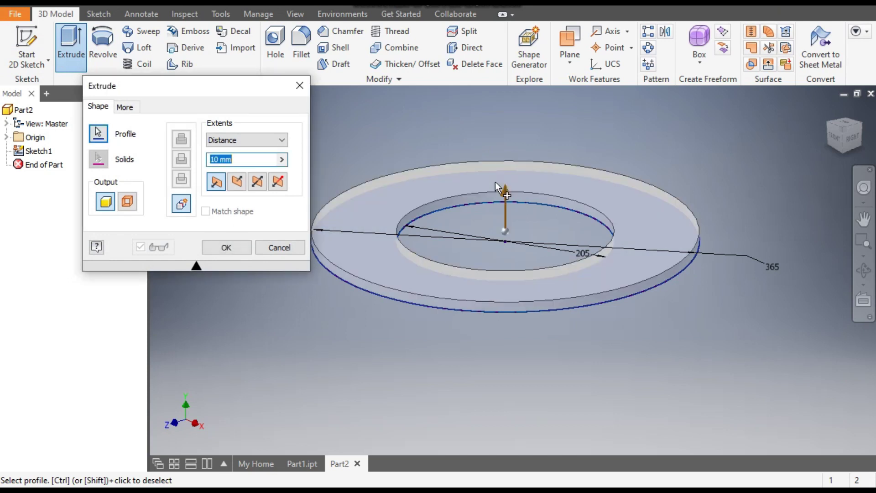
{"action": "left_click", "coordinate": [238, 182]}
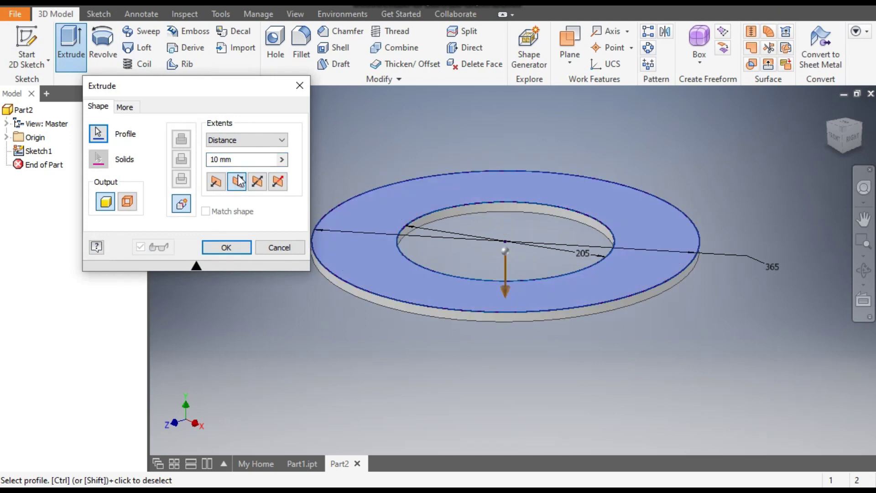
{"action": "left_click", "coordinate": [234, 163]}
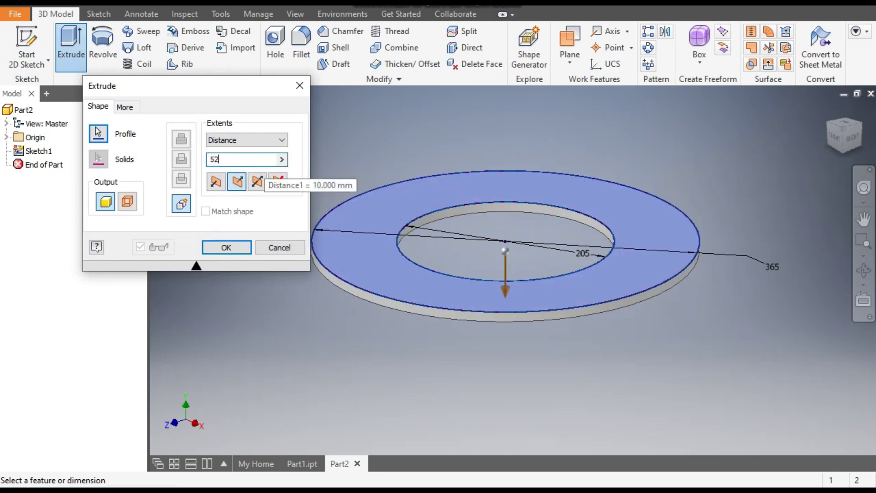
{"action": "left_click", "coordinate": [227, 247]}
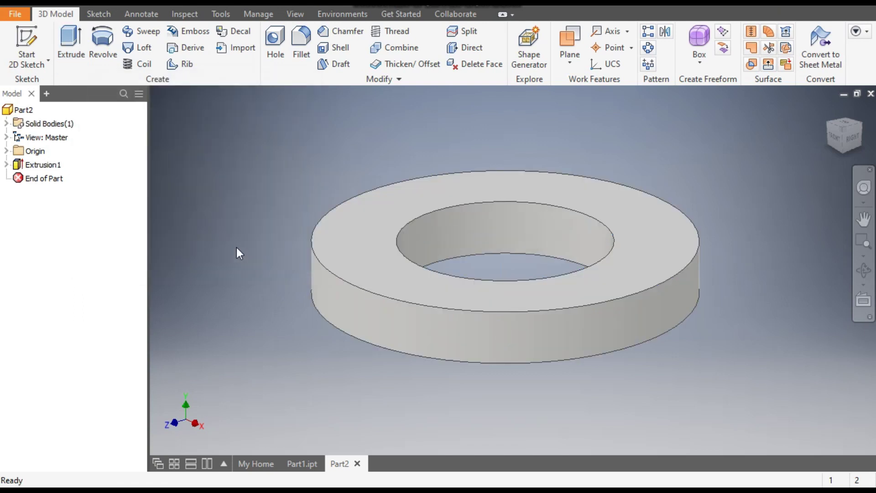
Sketch a 265 mm circle centred on the origin on the ring's top face.
{"action": "left_click", "coordinate": [376, 208]}
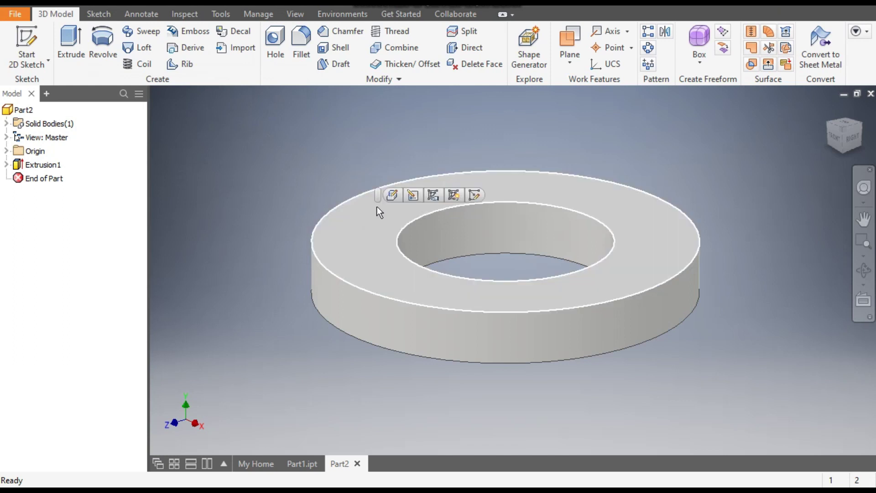
{"action": "left_click", "coordinate": [474, 195]}
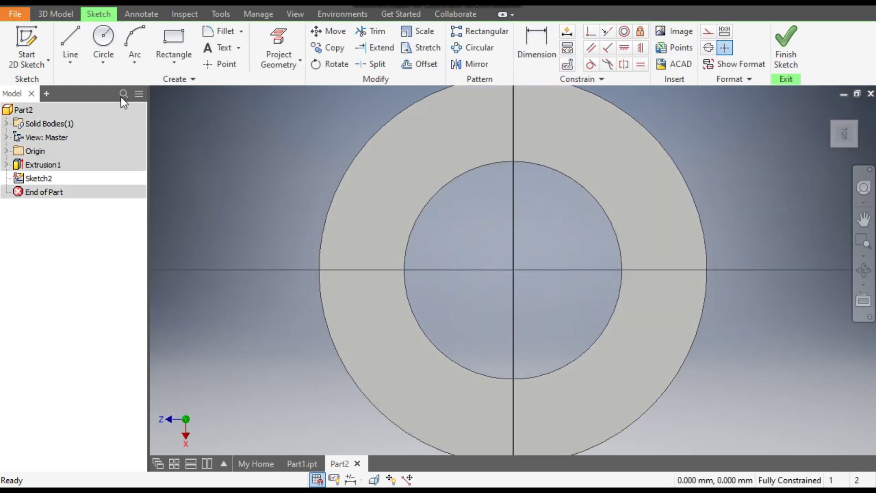
{"action": "left_click", "coordinate": [104, 37]}
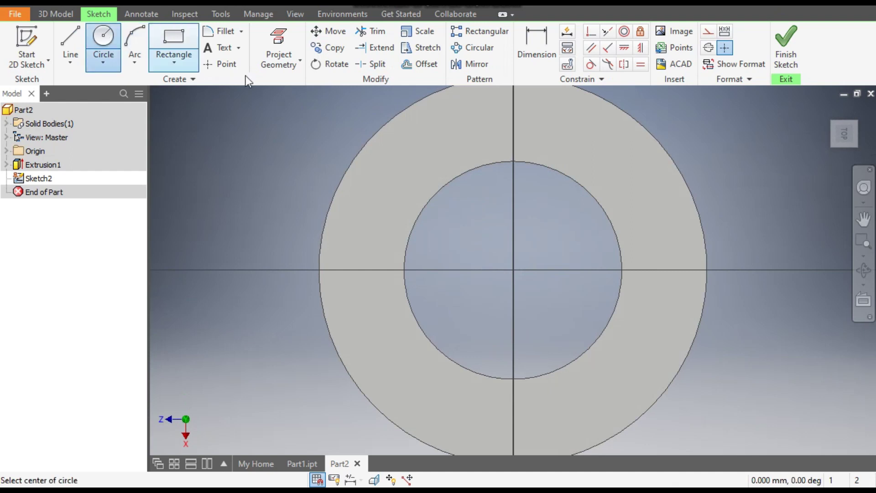
{"action": "left_click", "coordinate": [514, 269]}
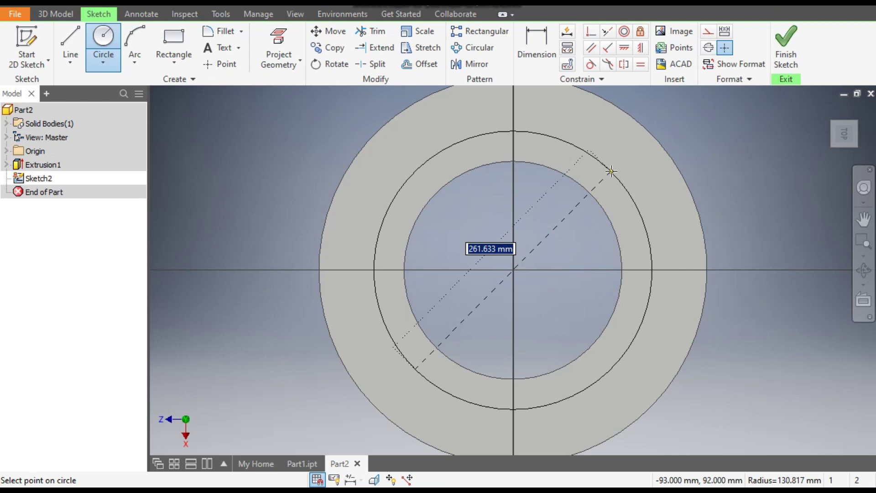
{"action": "type", "text": "265"}
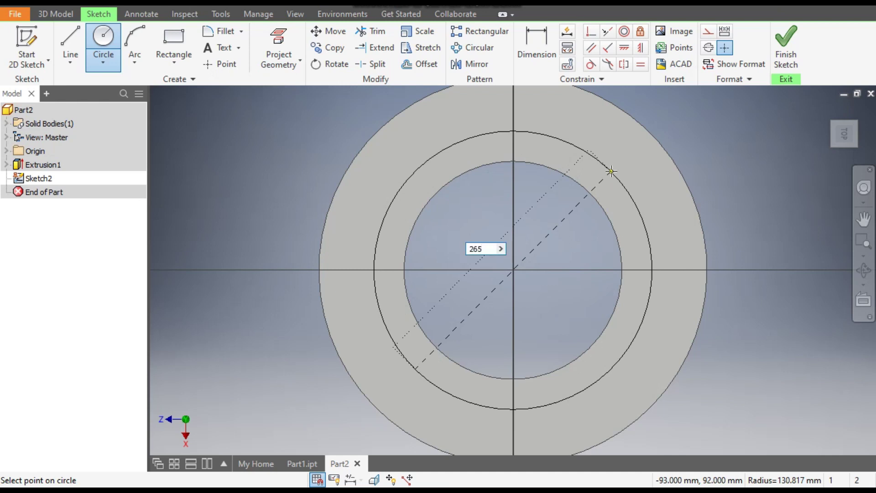
{"action": "key", "text": "Return"}
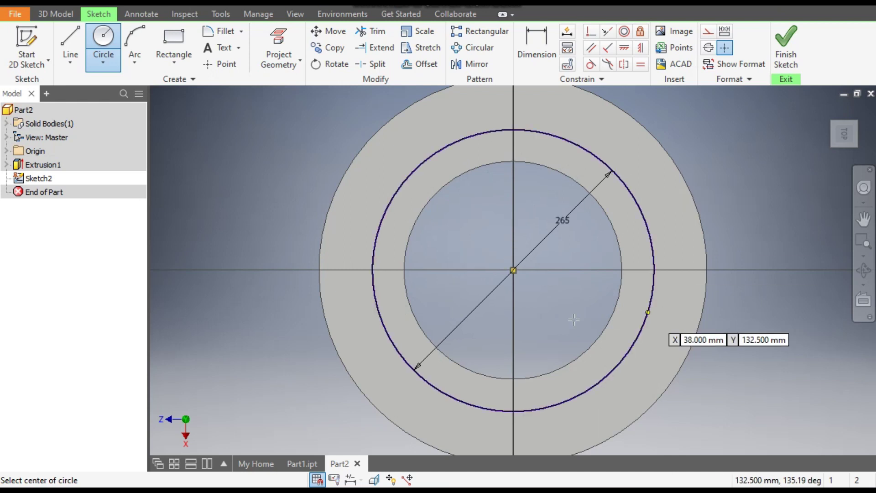
Cut-extrude the 265 mm circle 31 mm deep into the ring.
{"action": "left_click", "coordinate": [72, 17]}
{"action": "left_click", "coordinate": [72, 40]}
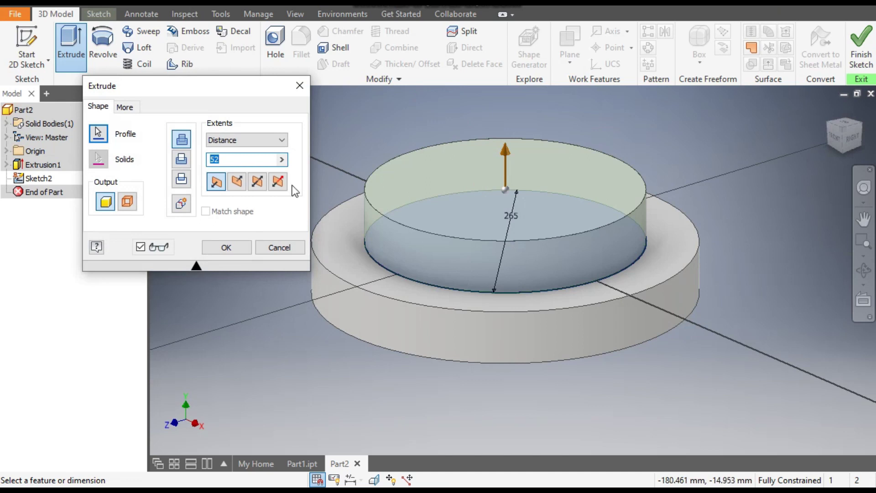
{"action": "left_click", "coordinate": [183, 160]}
{"action": "double_click", "coordinate": [222, 159]}
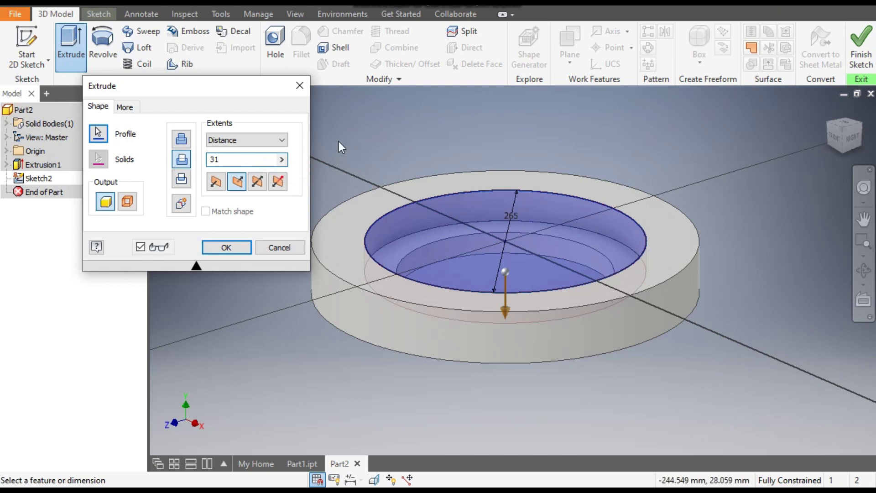
{"action": "left_click", "coordinate": [236, 248]}
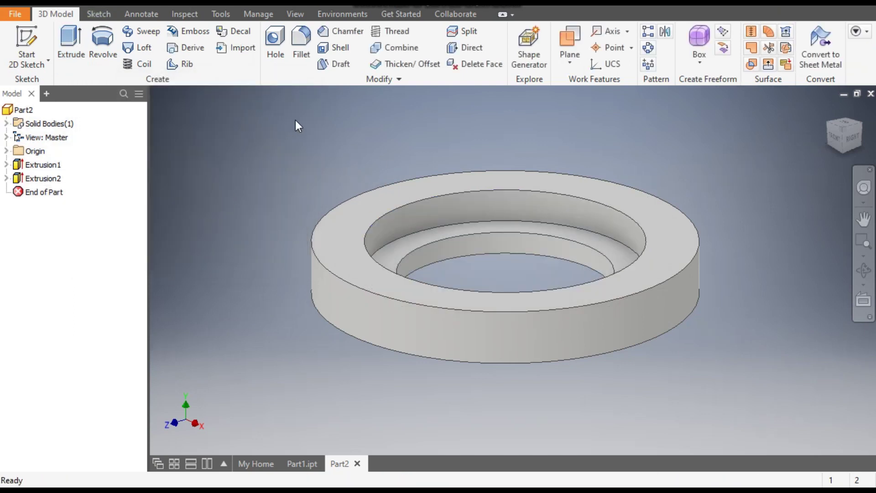
{"action": "left_click", "coordinate": [299, 462]}
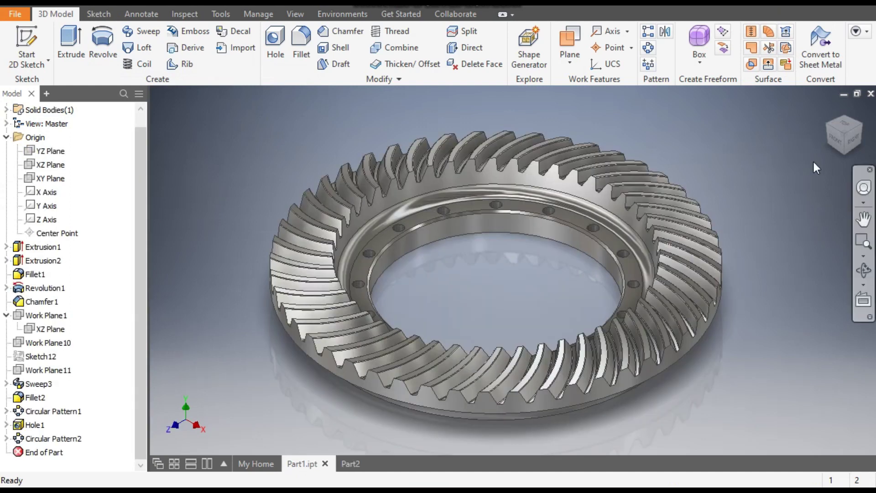
{"action": "left_click", "coordinate": [836, 141]}
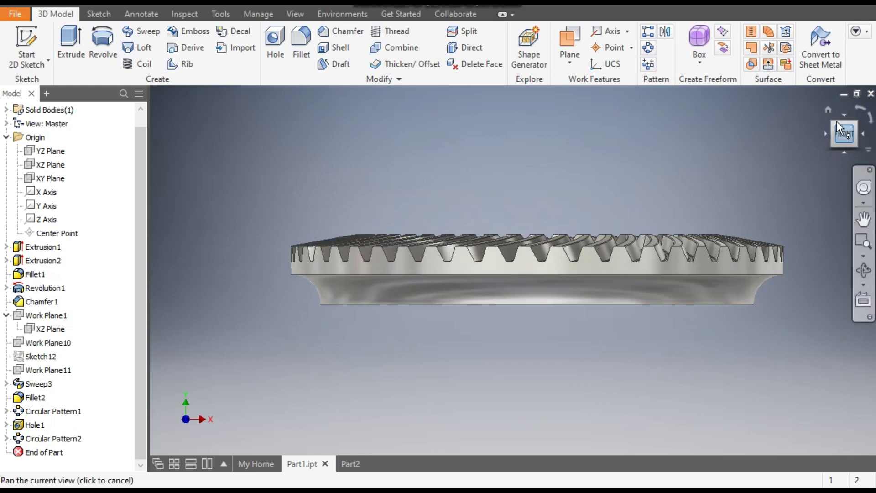
{"action": "left_click", "coordinate": [828, 109]}
{"action": "left_click", "coordinate": [350, 464]}
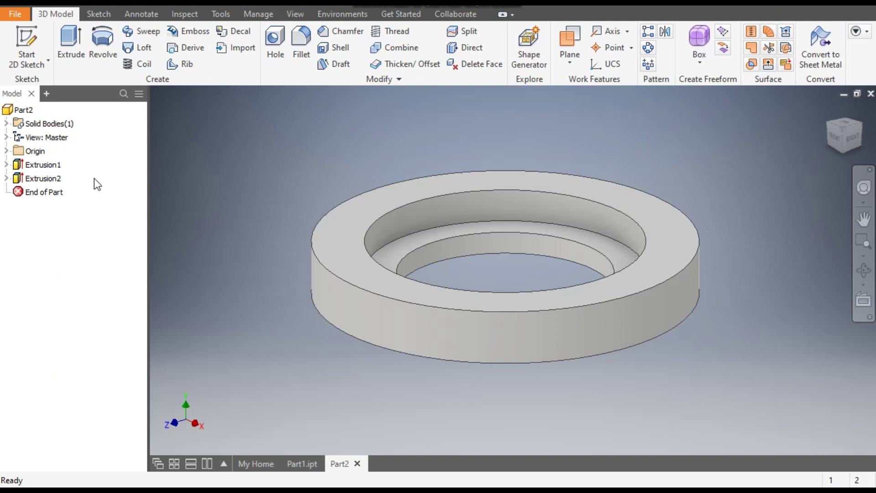
Start a sketch on the XY Plane and switch the visual style to Wireframe.
{"action": "left_click", "coordinate": [7, 151]}
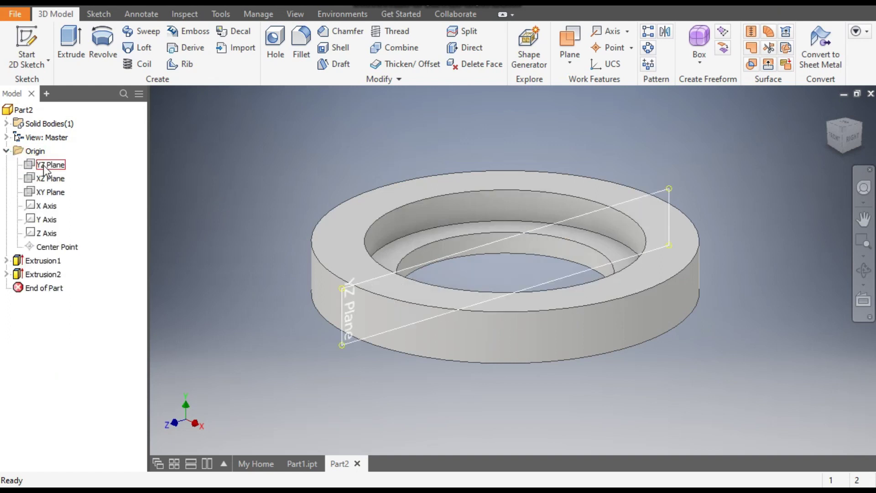
{"action": "left_click", "coordinate": [48, 194]}
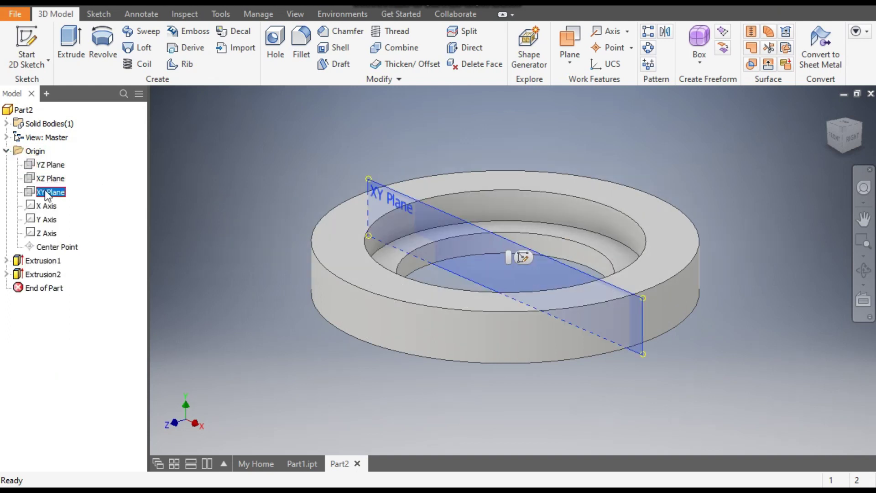
{"action": "left_click", "coordinate": [524, 259]}
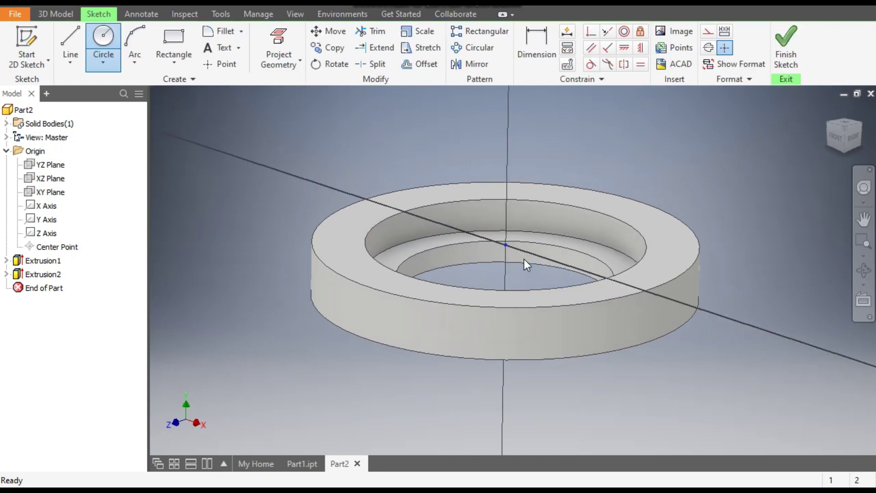
{"action": "left_click", "coordinate": [294, 15]}
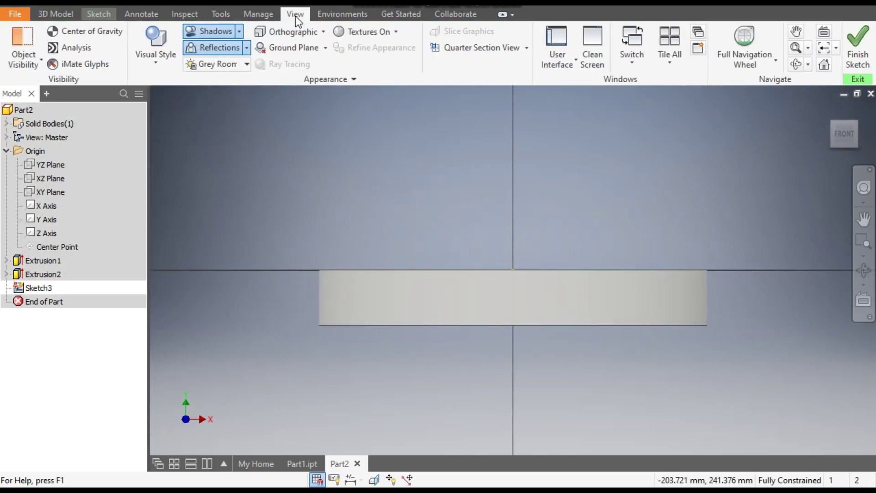
{"action": "left_click", "coordinate": [157, 67]}
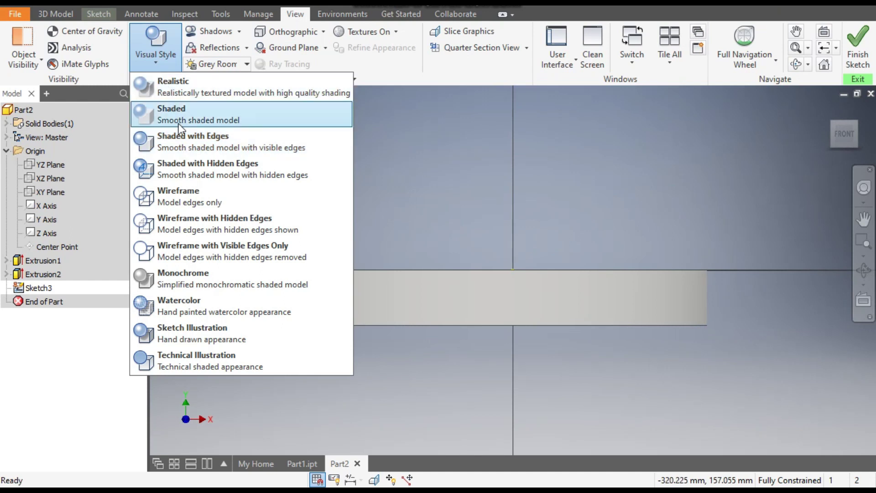
{"action": "left_click", "coordinate": [187, 198]}
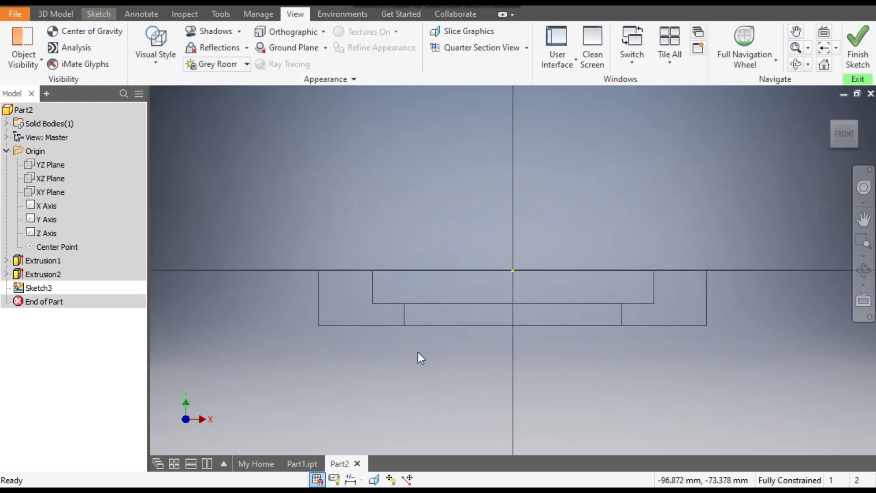
{"action": "scroll", "coordinate": [310, 312], "scroll_direction": "down", "scroll_amount": 3}
{"action": "middle_click_drag", "start_coordinate": [401, 315], "coordinate": [391, 313]}
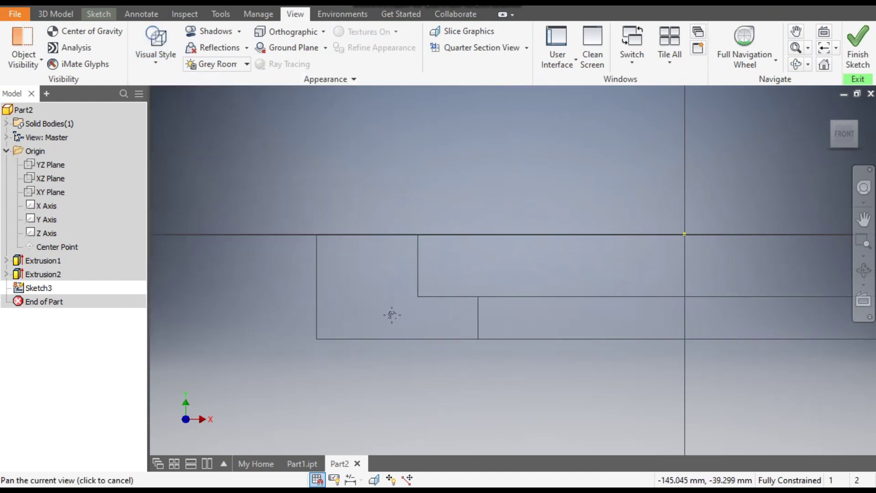
{"action": "middle_click_drag", "start_coordinate": [683, 313], "coordinate": [239, 304]}
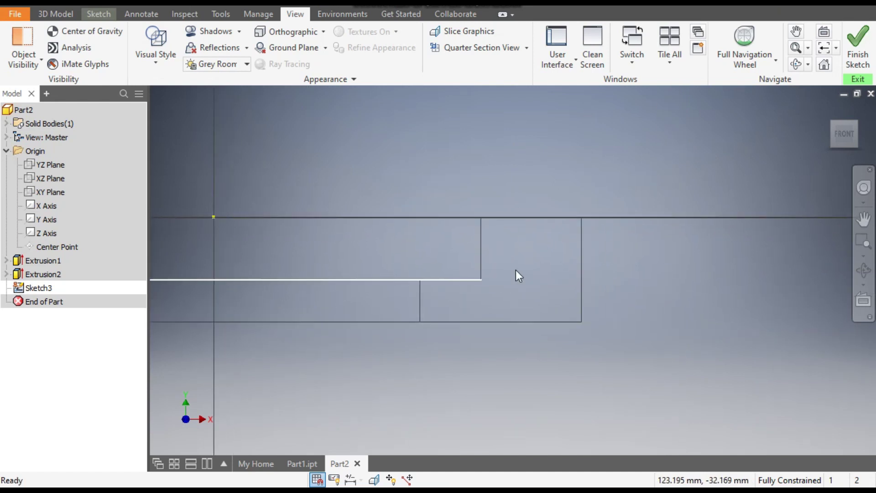
Project the ring's outer edge and bottom edge into the sketch.
{"action": "left_click", "coordinate": [105, 17]}
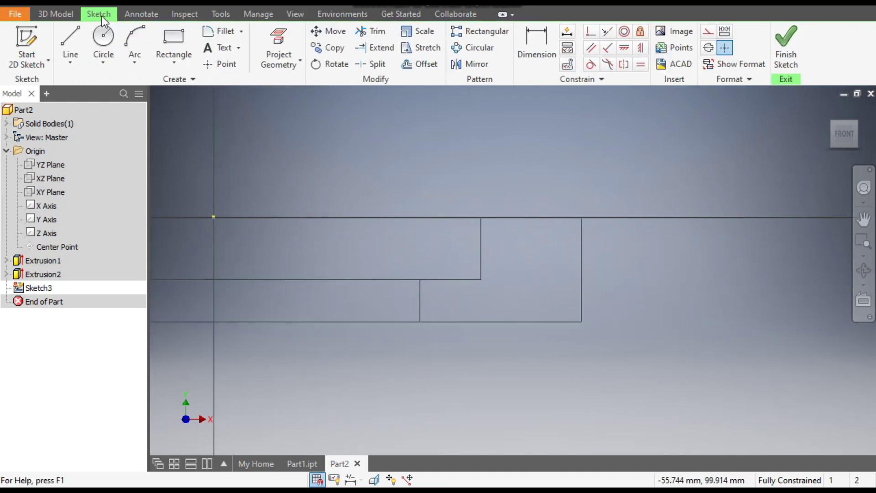
{"action": "left_click", "coordinate": [67, 35]}
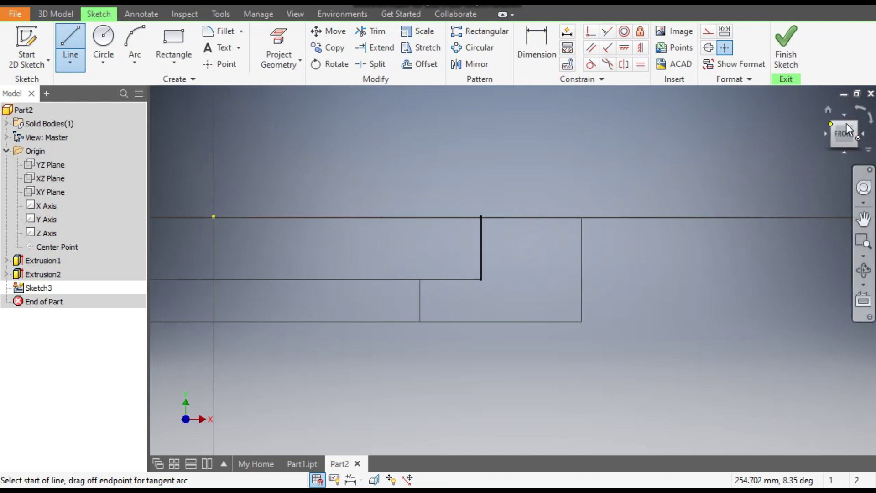
{"action": "left_click", "coordinate": [831, 120]}
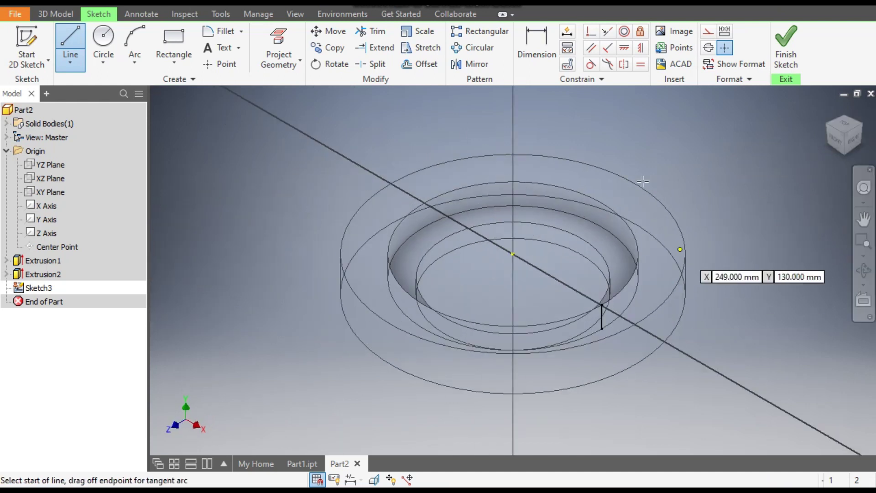
{"action": "left_click", "coordinate": [288, 39]}
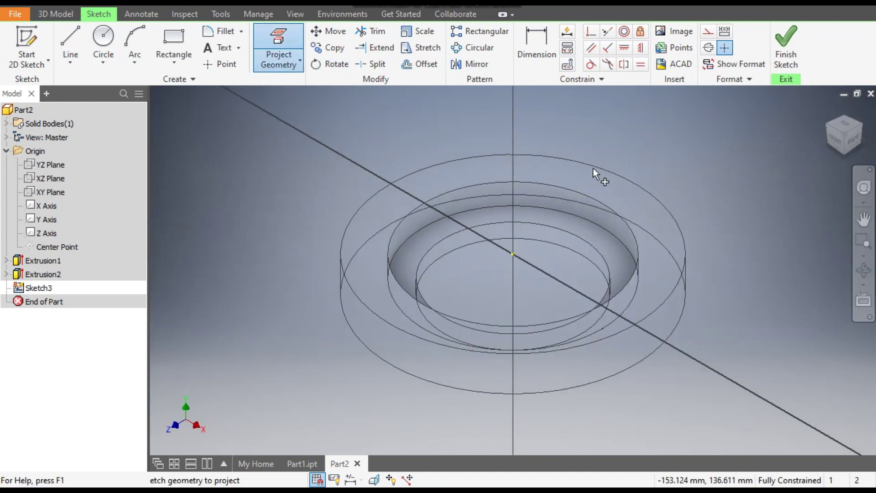
{"action": "left_click", "coordinate": [622, 288]}
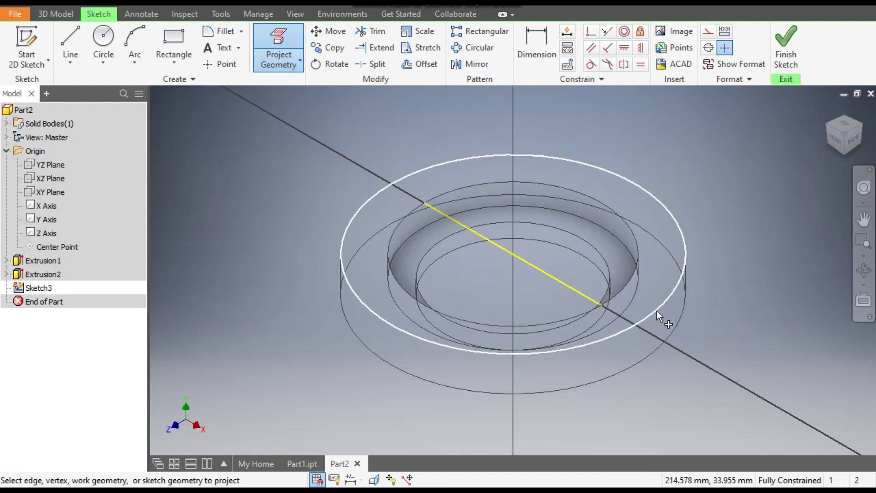
{"action": "left_click", "coordinate": [655, 352]}
{"action": "left_click_drag", "start_coordinate": [820, 147], "coordinate": [815, 190]}
{"action": "scroll", "coordinate": [619, 267], "scroll_direction": "up", "scroll_amount": 5}
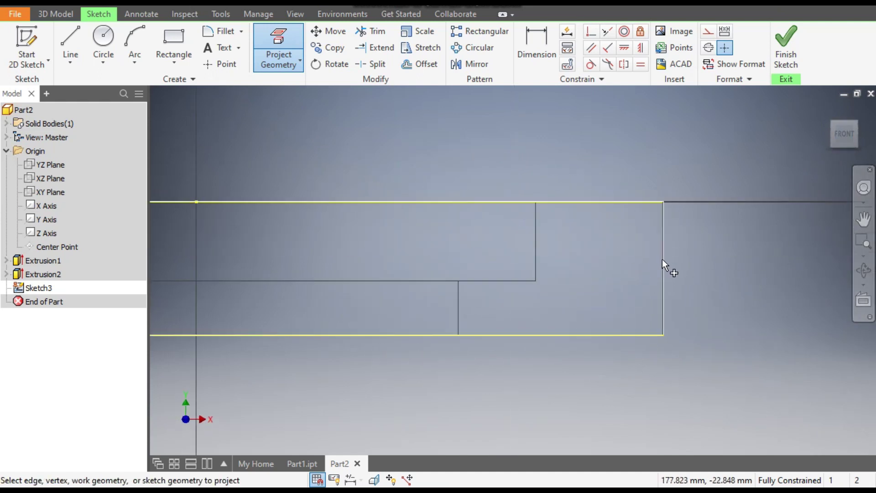
Draw a slanted line from the upper step corner to the outer edge, plus a vertical line up to the top corner.
{"action": "left_click", "coordinate": [72, 32]}
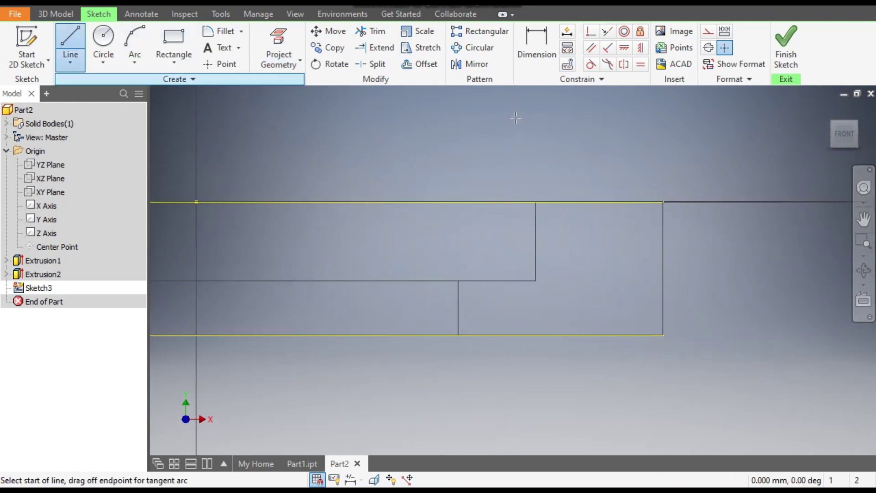
{"action": "left_click", "coordinate": [536, 201]}
{"action": "left_click", "coordinate": [663, 251]}
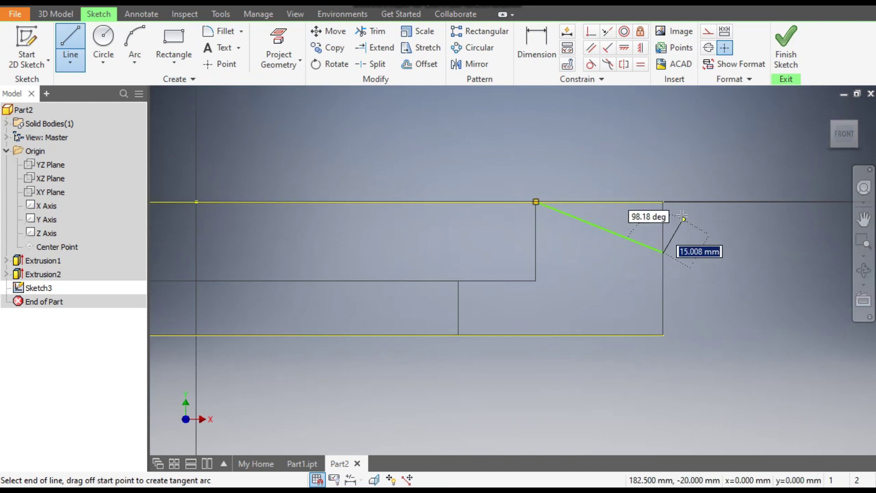
{"action": "left_click", "coordinate": [663, 202]}
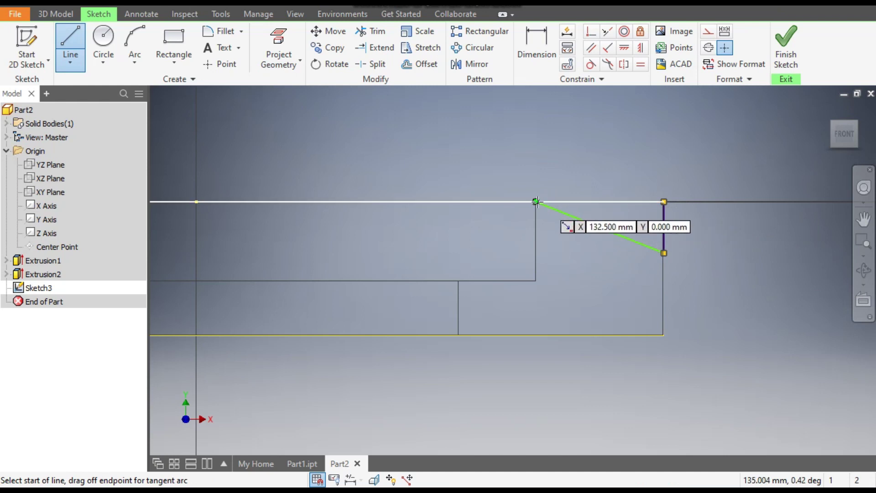
{"action": "key", "text": "Escape"}
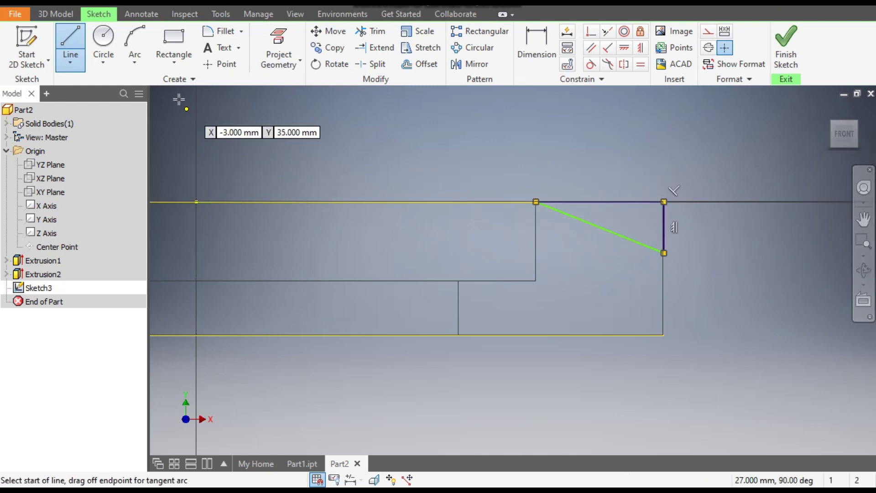
Draw a center point arc at the bottom outer corner, from the bottom edge to the outer edge.
{"action": "left_click", "coordinate": [135, 60]}
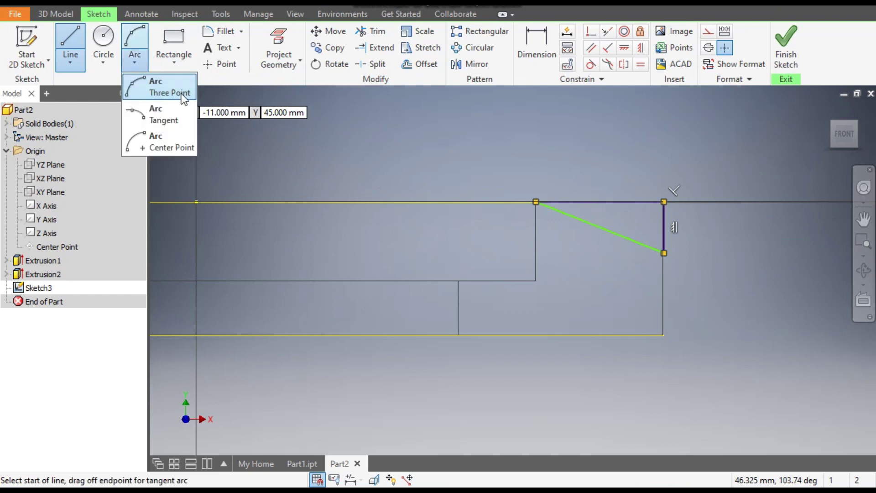
{"action": "left_click", "coordinate": [174, 142]}
{"action": "left_click", "coordinate": [661, 335]}
{"action": "left_click", "coordinate": [605, 335]}
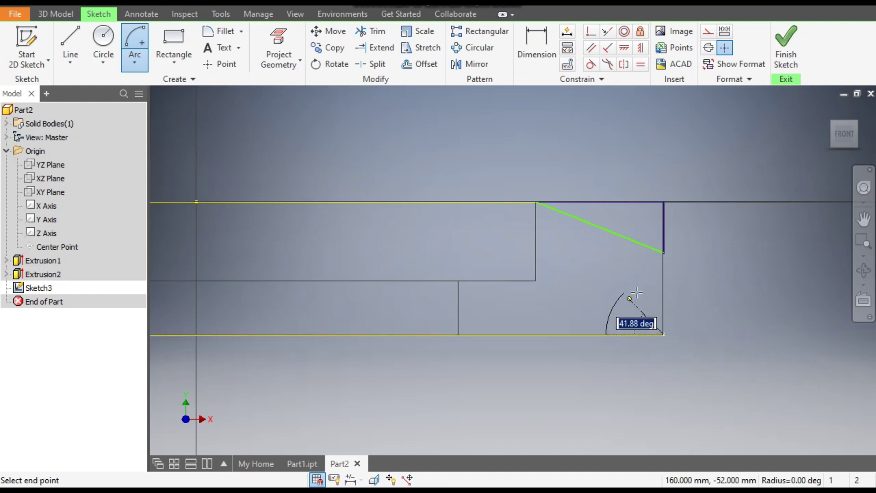
{"action": "left_click", "coordinate": [664, 280]}
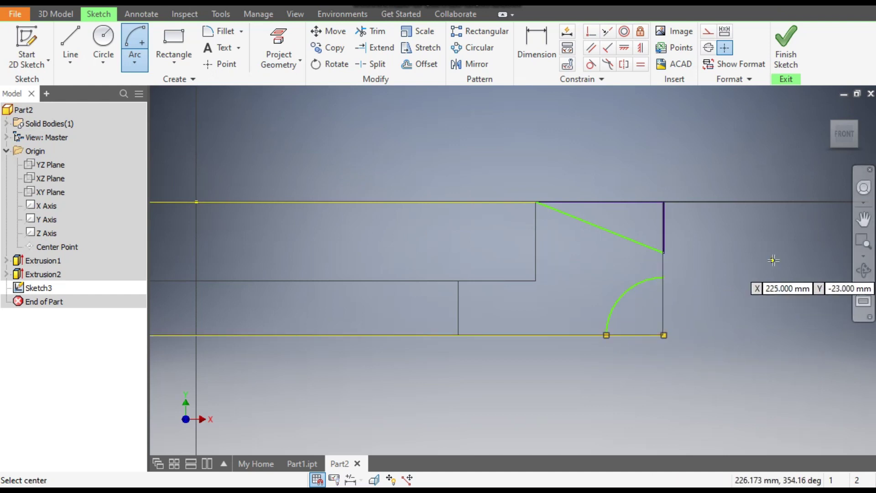
Dimension the slanted line at 10° from the bottom line and the arc at 22 mm radius.
{"action": "left_click", "coordinate": [540, 45]}
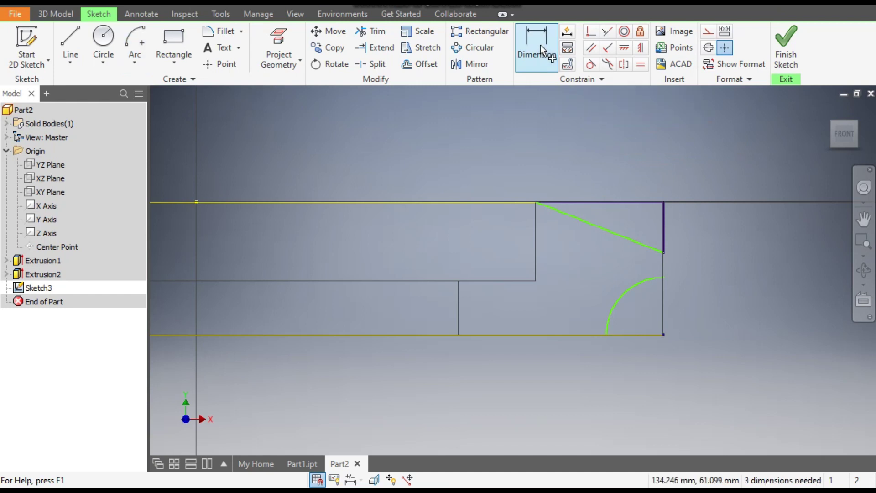
{"action": "left_click", "coordinate": [563, 335]}
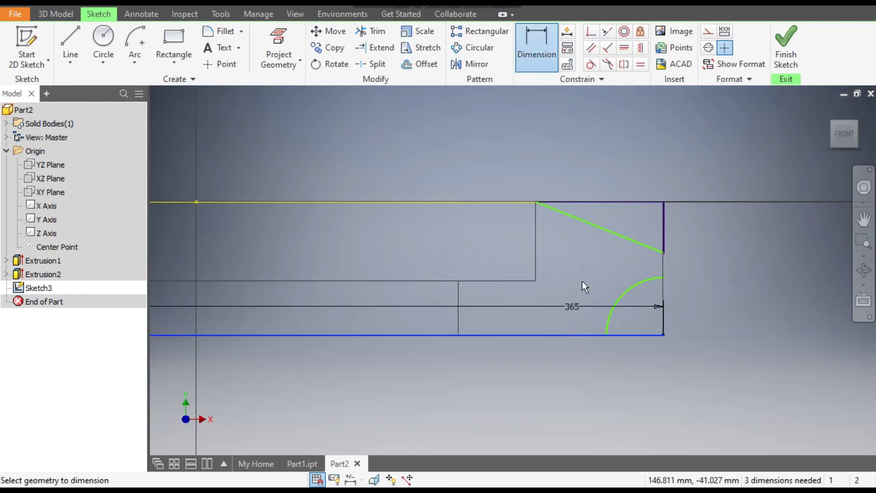
{"action": "left_click", "coordinate": [610, 231]}
{"action": "left_click", "coordinate": [576, 258]}
{"action": "type", "text": "10"}
{"action": "key", "text": "Return"}
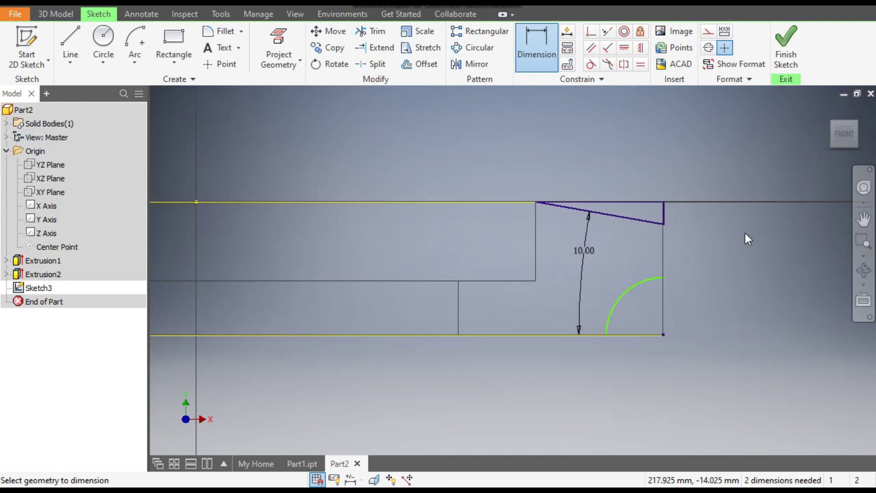
{"action": "left_click", "coordinate": [631, 286]}
{"action": "left_click", "coordinate": [623, 267]}
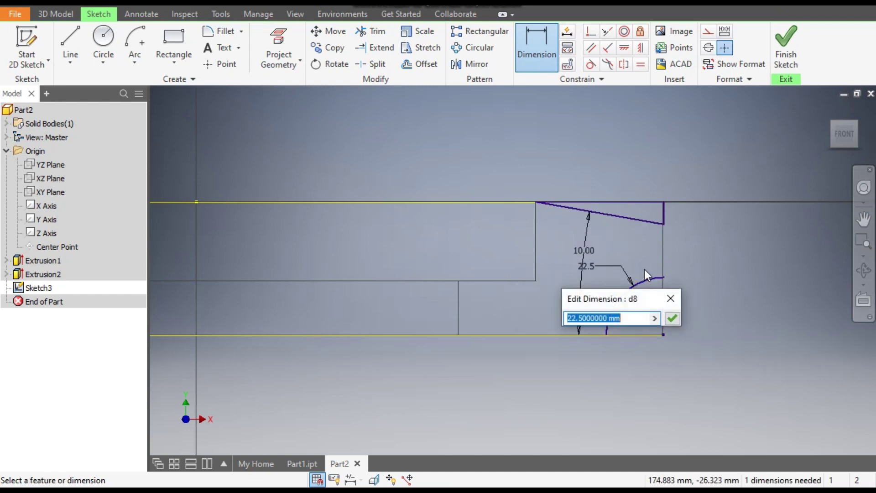
{"action": "type", "text": "22"}
{"action": "key", "text": "Return"}
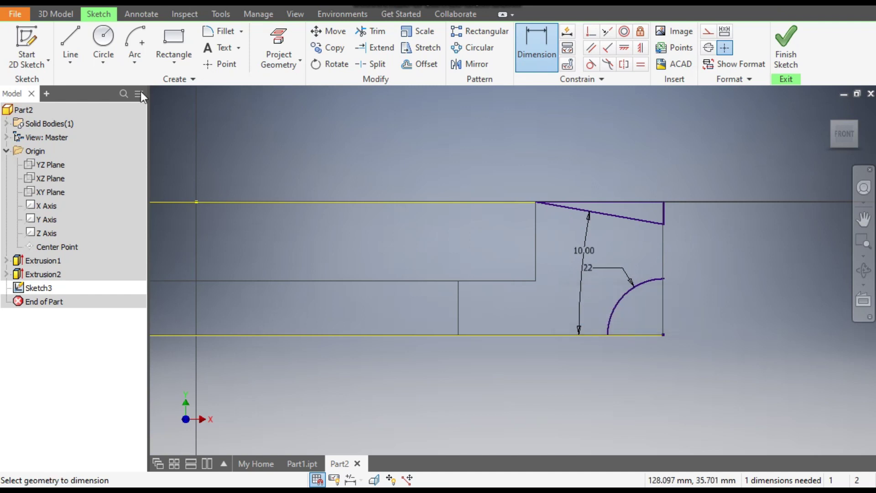
Close the quarter-round profile with lines down from the arc's top and along the bottom.
{"action": "left_click", "coordinate": [69, 46]}
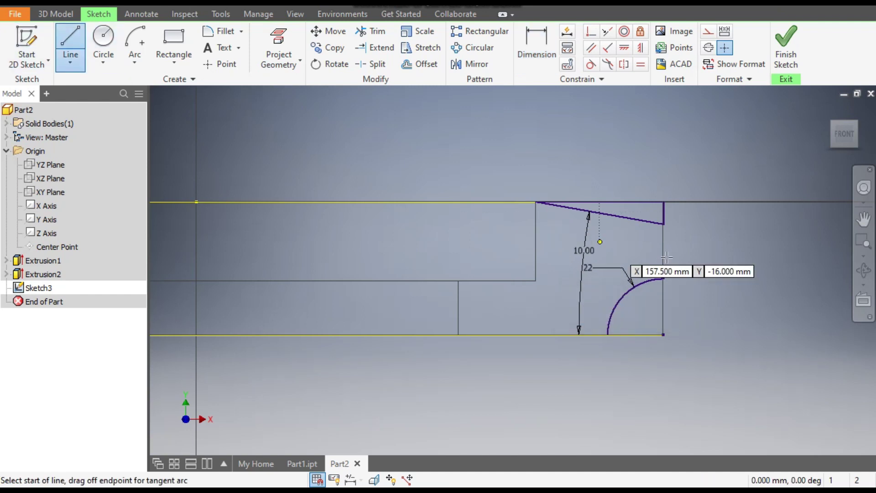
{"action": "left_click", "coordinate": [662, 280]}
{"action": "left_click", "coordinate": [664, 335]}
{"action": "left_click", "coordinate": [608, 335]}
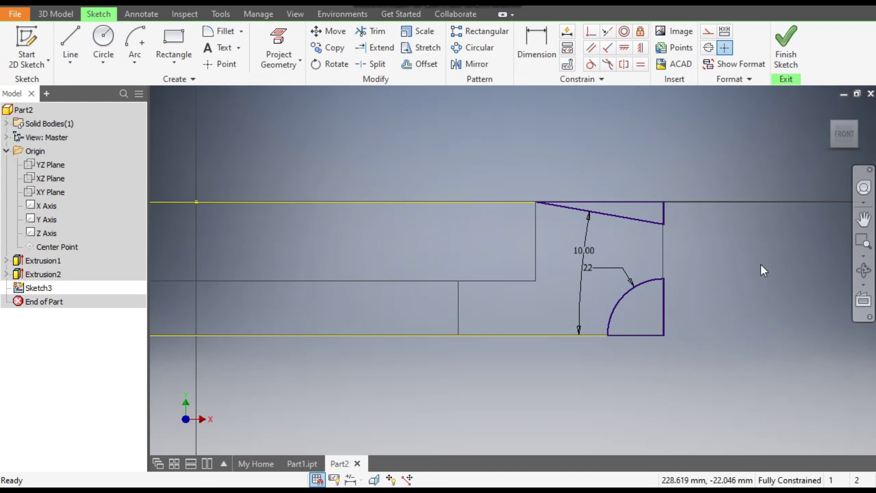
Convert the long top horizontal line to construction geometry.
{"action": "left_click", "coordinate": [458, 202]}
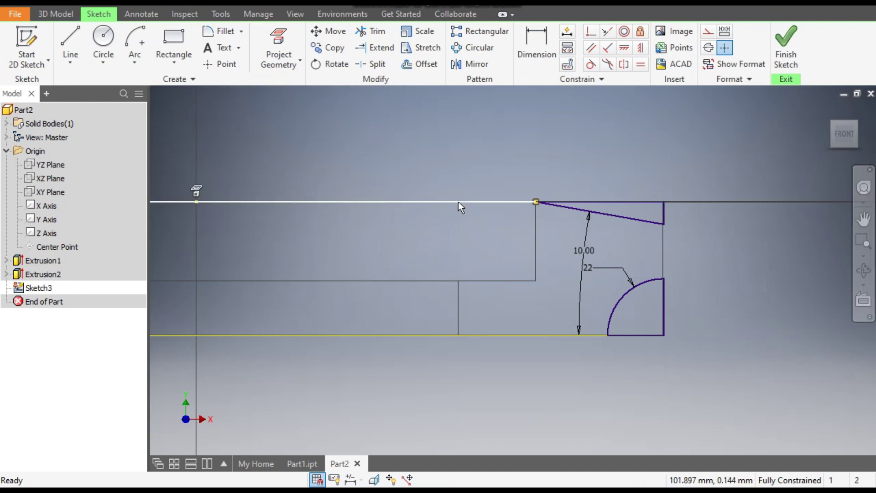
{"action": "left_click", "coordinate": [505, 336], "text": "ctrl"}
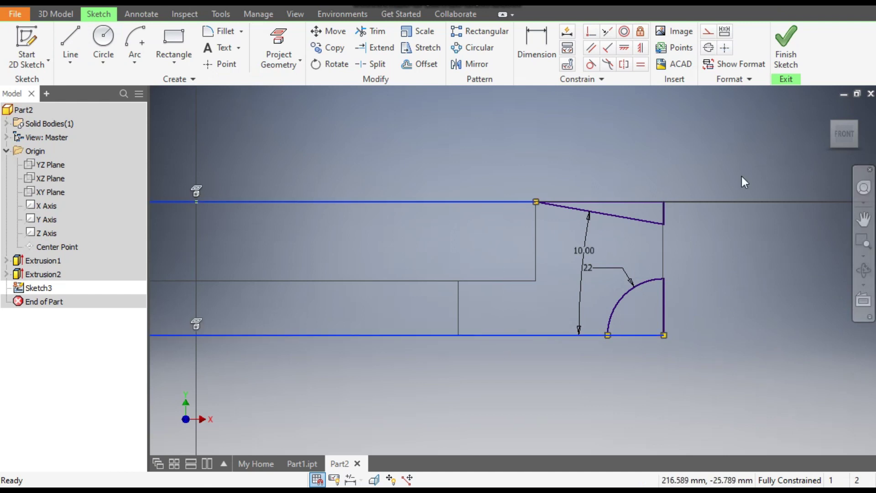
{"action": "left_click", "coordinate": [462, 201]}
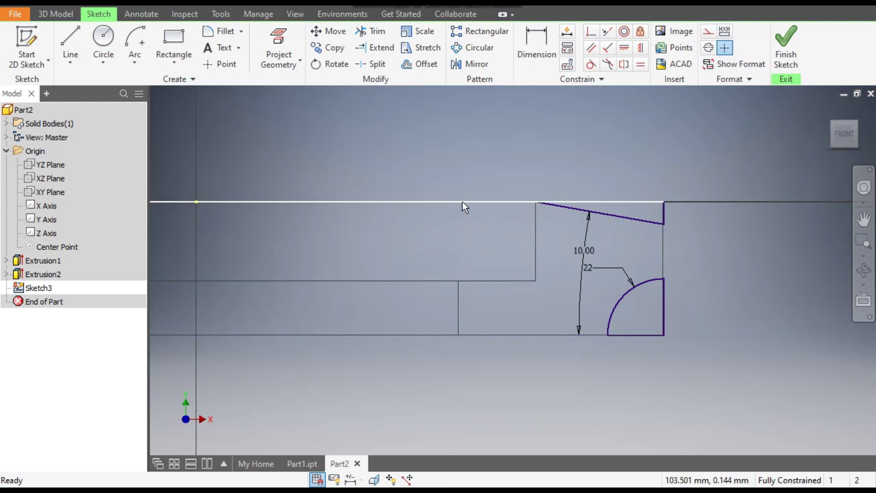
{"action": "left_click", "coordinate": [708, 31]}
{"action": "left_click", "coordinate": [719, 141]}
{"action": "scroll", "coordinate": [738, 201], "scroll_direction": "down", "scroll_amount": 2}
{"action": "middle_click_drag", "start_coordinate": [737, 223], "coordinate": [699, 217]}
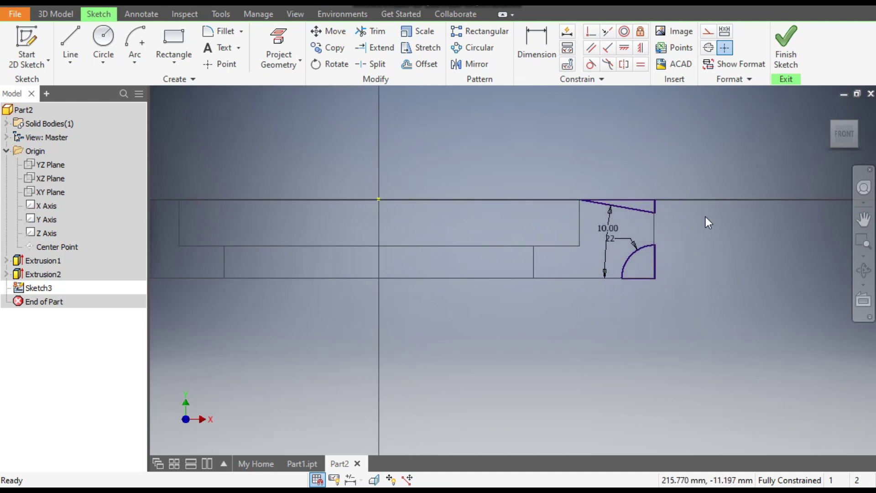
Draw a vertical line from the sketch origin to the bottom line, and make the bottom line construction.
{"action": "left_click", "coordinate": [63, 37]}
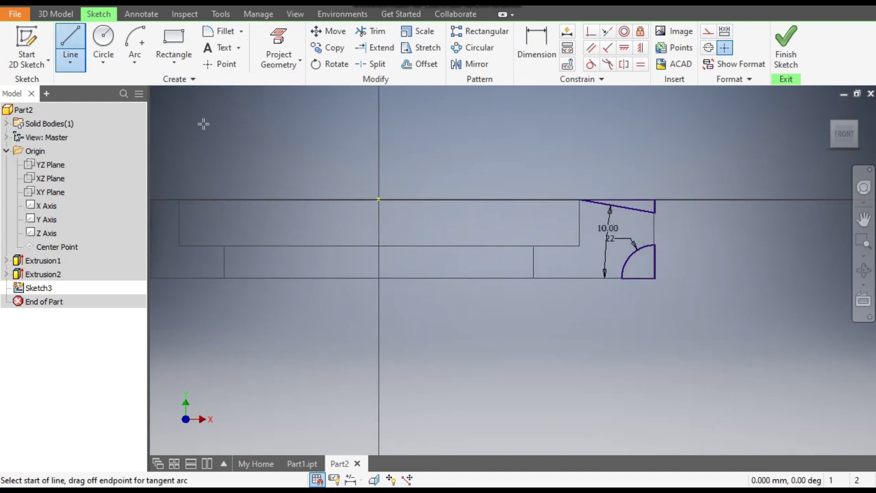
{"action": "left_click", "coordinate": [378, 199]}
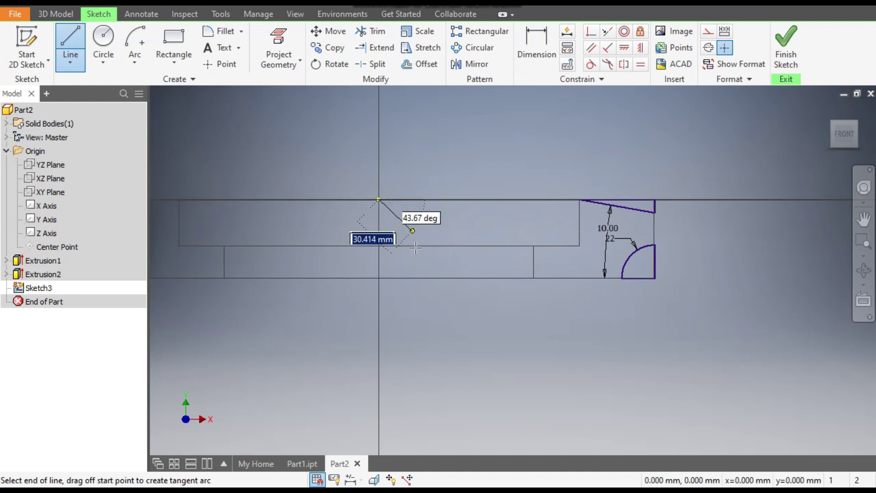
{"action": "left_click", "coordinate": [378, 277]}
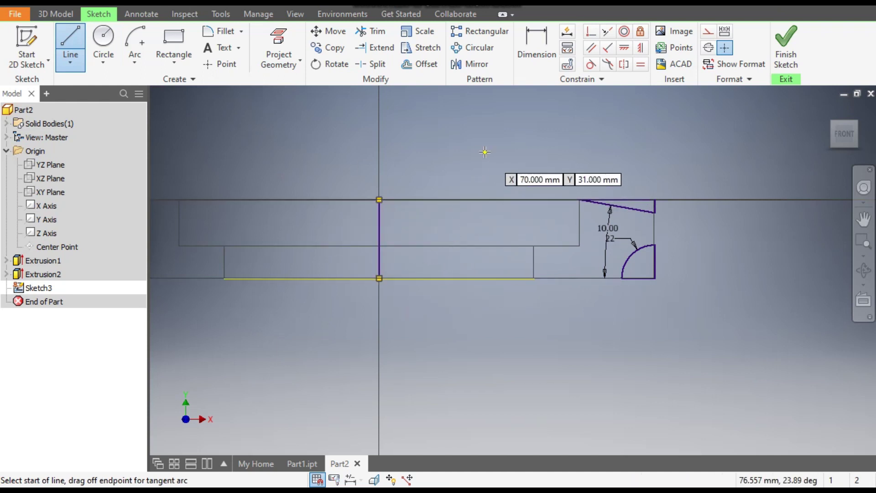
{"action": "key", "text": "Escape"}
{"action": "key", "text": "Escape"}
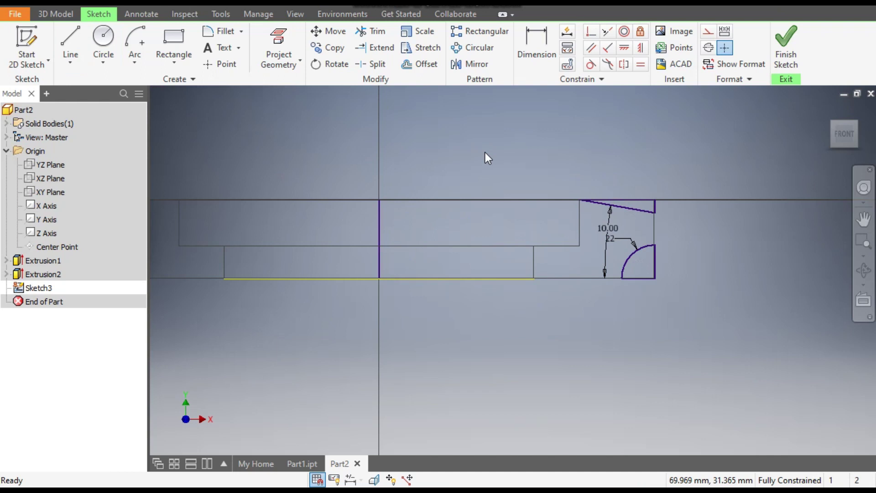
{"action": "left_click", "coordinate": [497, 277]}
{"action": "left_click", "coordinate": [706, 31]}
Convert the new vertical line into a centerline to serve as the revolve axis.
{"action": "middle_click_drag", "start_coordinate": [664, 159], "coordinate": [733, 163]}
{"action": "left_click", "coordinate": [450, 222]}
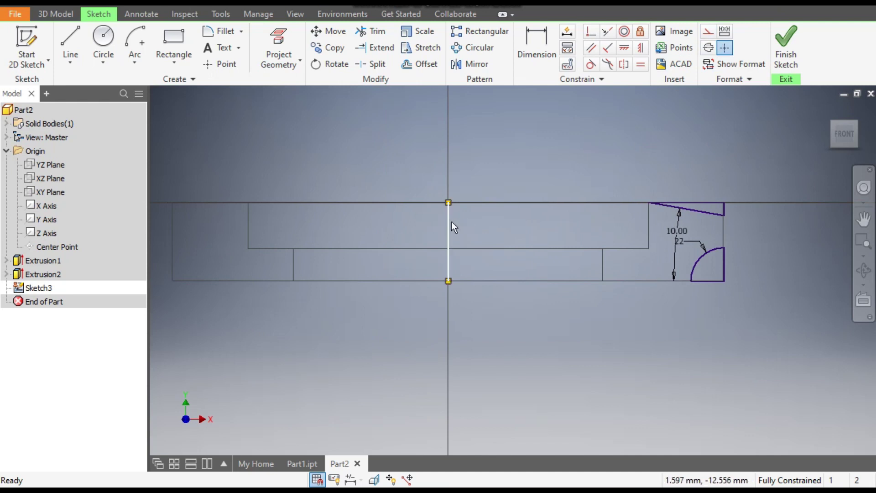
{"action": "left_click", "coordinate": [708, 48]}
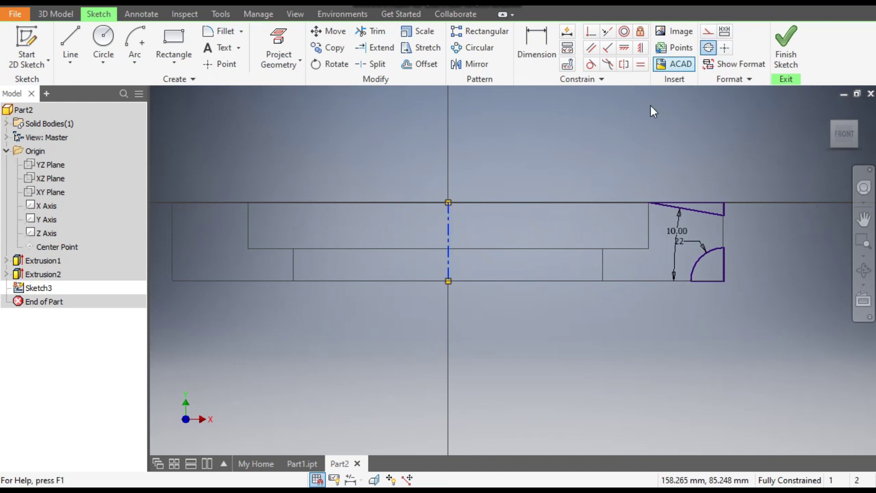
{"action": "left_click", "coordinate": [618, 157]}
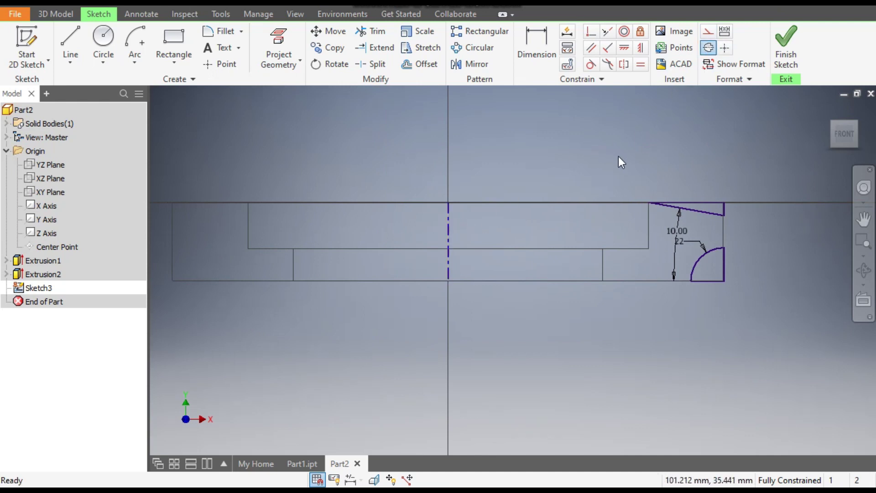
{"action": "left_click", "coordinate": [68, 14]}
Set up a Revolve cut of the triangle and quarter-round profiles about the vertical centerline.
{"action": "left_click", "coordinate": [105, 41]}
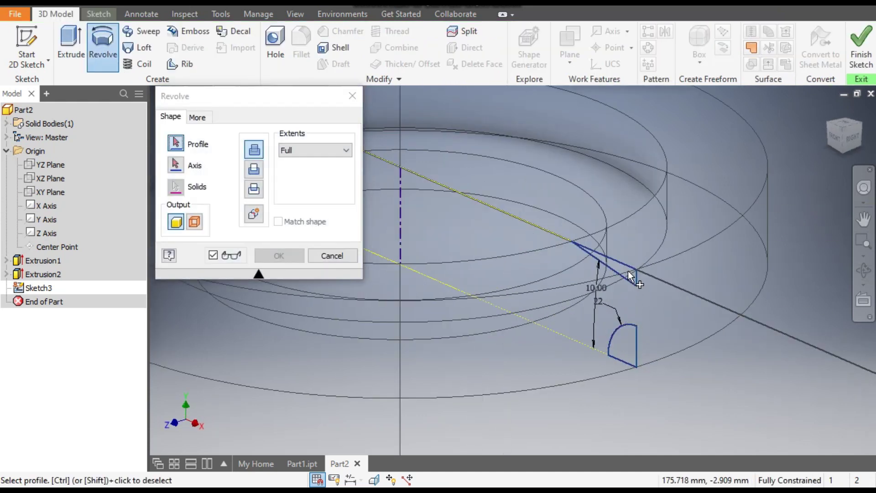
{"action": "left_click", "coordinate": [628, 270]}
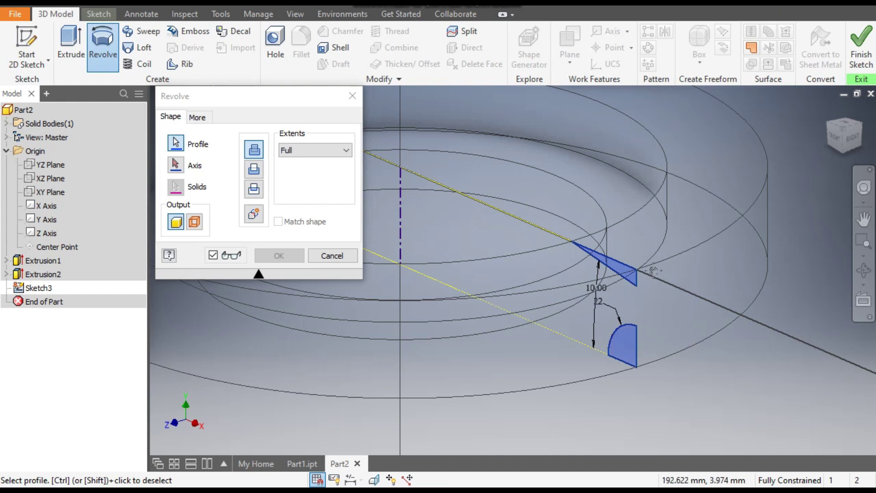
{"action": "scroll", "coordinate": [654, 270], "scroll_direction": "down", "scroll_amount": 3}
{"action": "left_click", "coordinate": [253, 169]}
{"action": "left_click", "coordinate": [176, 163]}
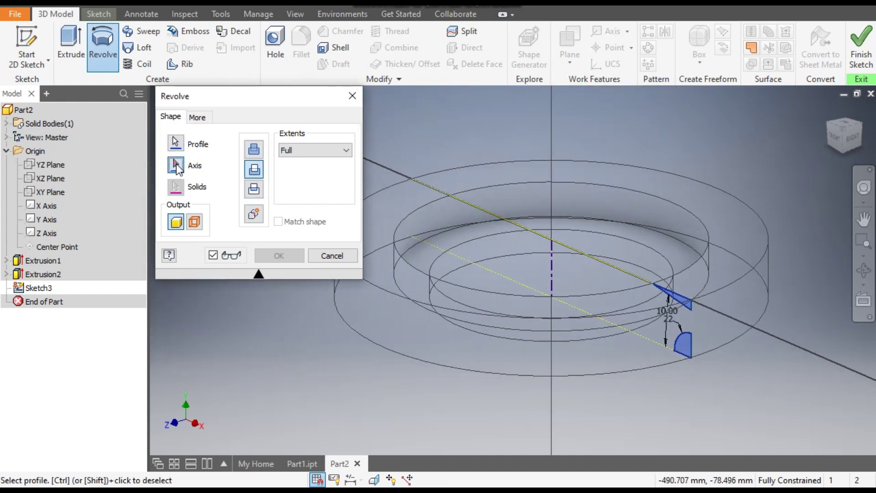
{"action": "left_click", "coordinate": [550, 257]}
{"action": "middle_click_drag", "start_coordinate": [422, 251], "coordinate": [489, 240]}
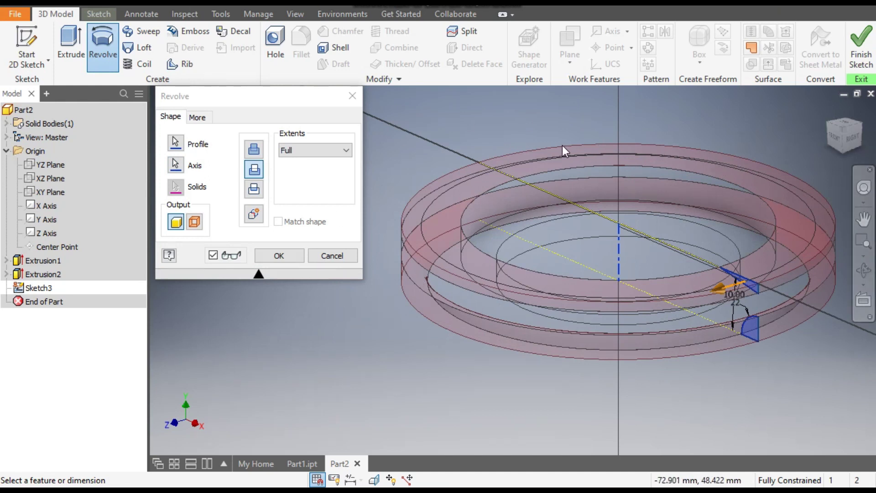
Switch the visual style to Shaded with Edges and confirm the full-revolution cut.
{"action": "left_click", "coordinate": [295, 14]}
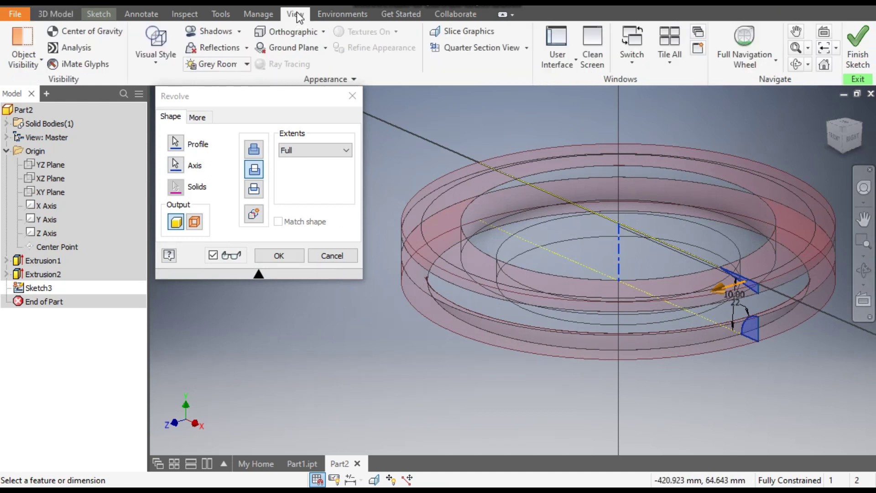
{"action": "left_click", "coordinate": [173, 66]}
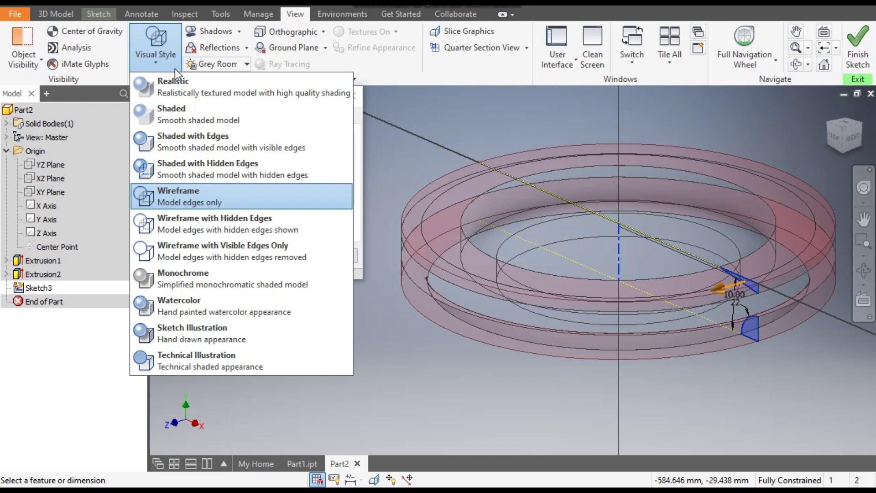
{"action": "left_click", "coordinate": [198, 141]}
{"action": "mouse_move", "coordinate": [688, 272]}
{"action": "middle_mouse_down"}
{"action": "mouse_move", "coordinate": [659, 258]}
{"action": "mouse_move", "coordinate": [756, 228]}
{"action": "middle_mouse_up"}
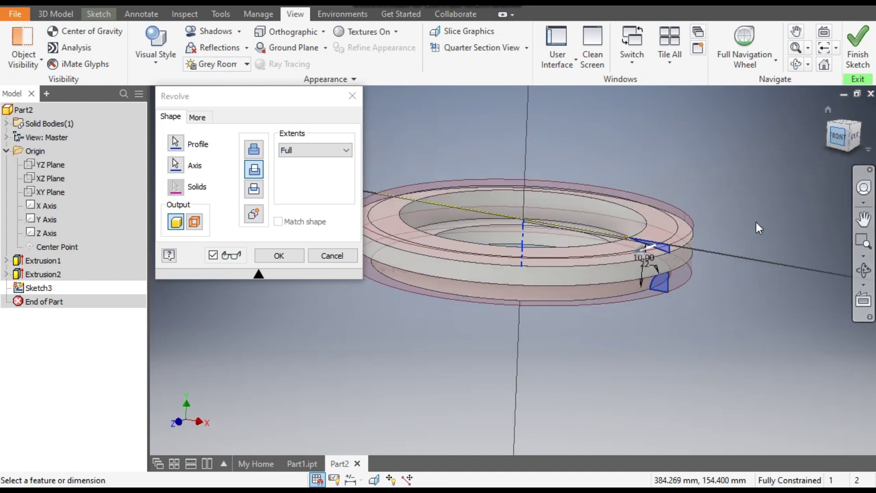
{"action": "key", "text": "Page_Up"}
{"action": "middle_click_drag", "start_coordinate": [596, 275], "coordinate": [793, 187]}
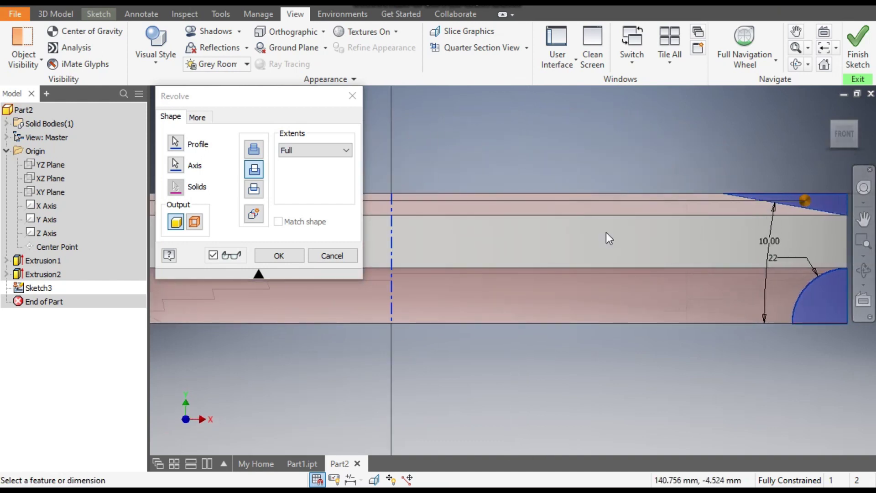
{"action": "left_click", "coordinate": [298, 253]}
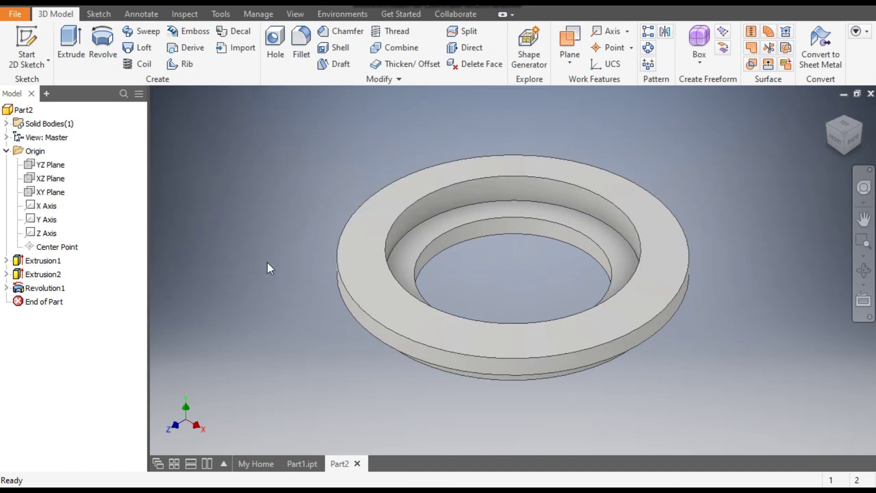
Round the recess's upper inner circular edge with a 10 mm radius fillet.
{"action": "left_click", "coordinate": [507, 201]}
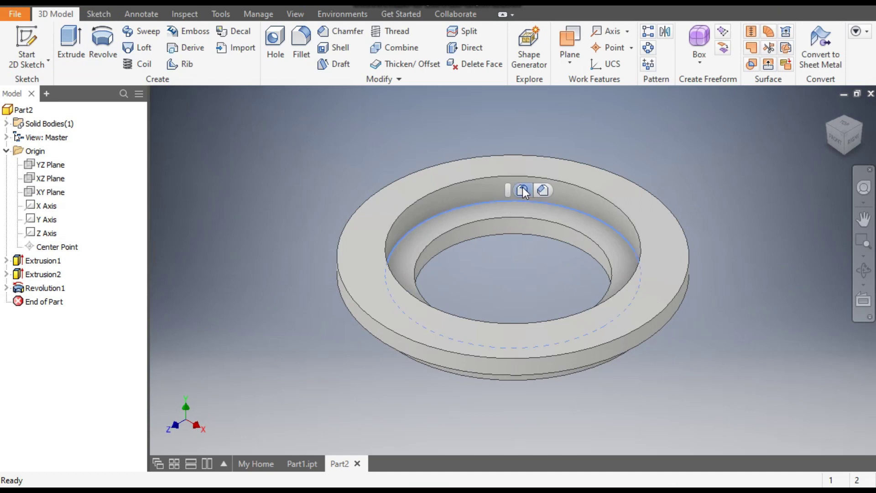
{"action": "left_click", "coordinate": [522, 189]}
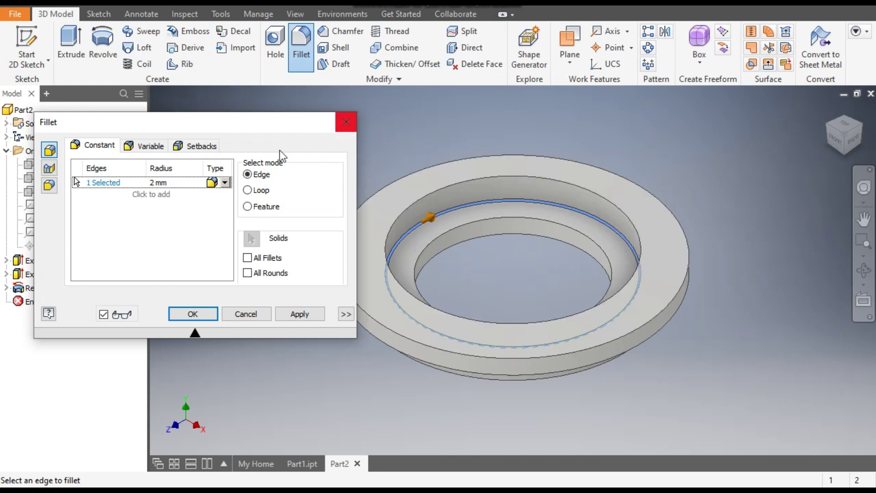
{"action": "left_click", "coordinate": [153, 182]}
{"action": "type", "text": "10"}
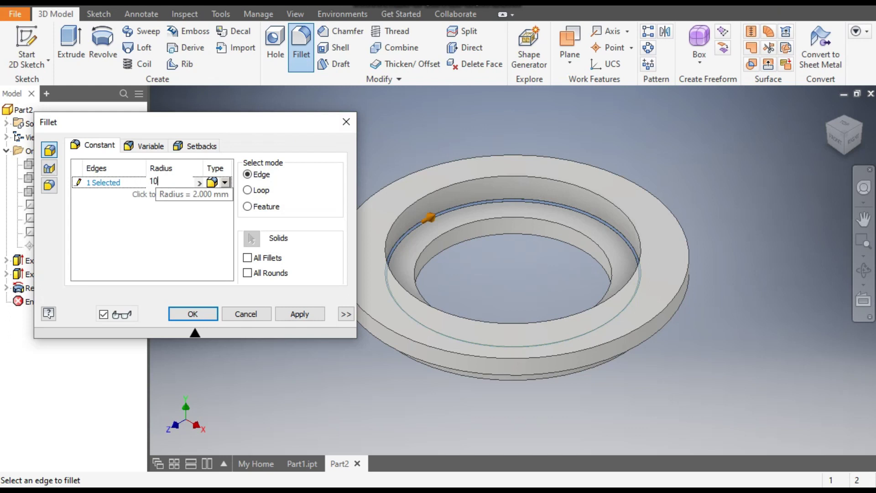
{"action": "left_click", "coordinate": [199, 314]}
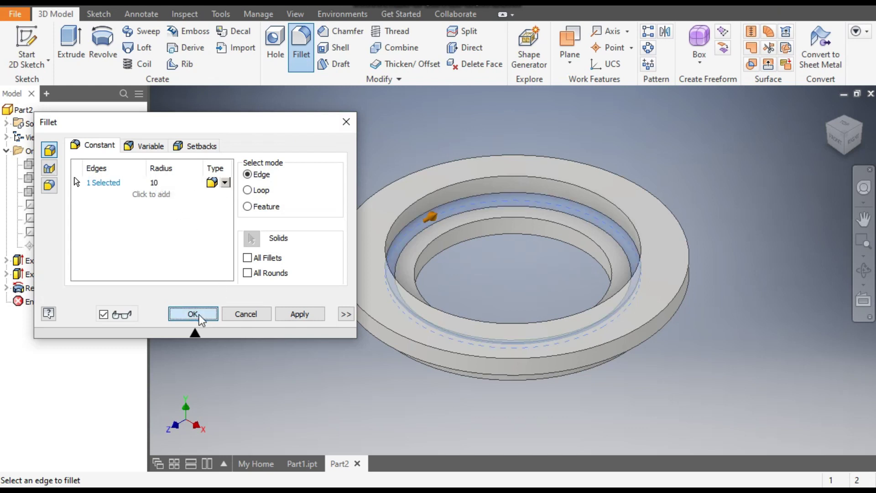
{"action": "left_click", "coordinate": [460, 228]}
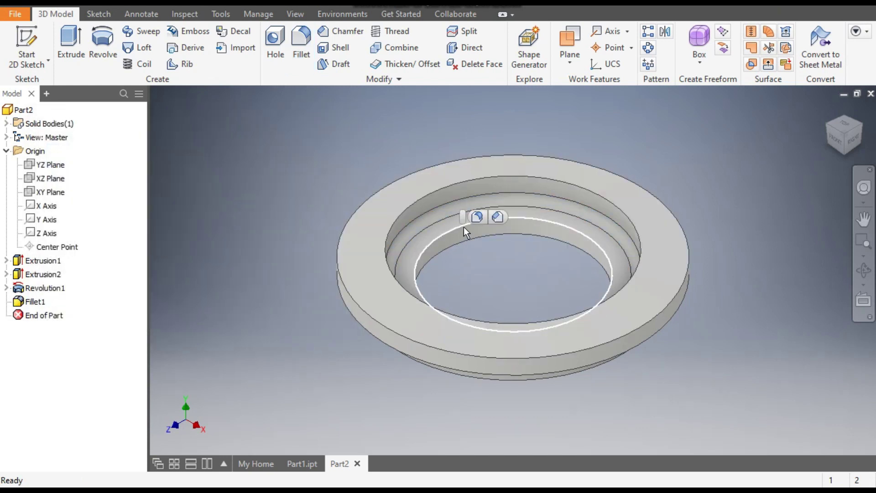
Chamfer the lower inner bore edge with the default 2 mm distance.
{"action": "left_click", "coordinate": [497, 218]}
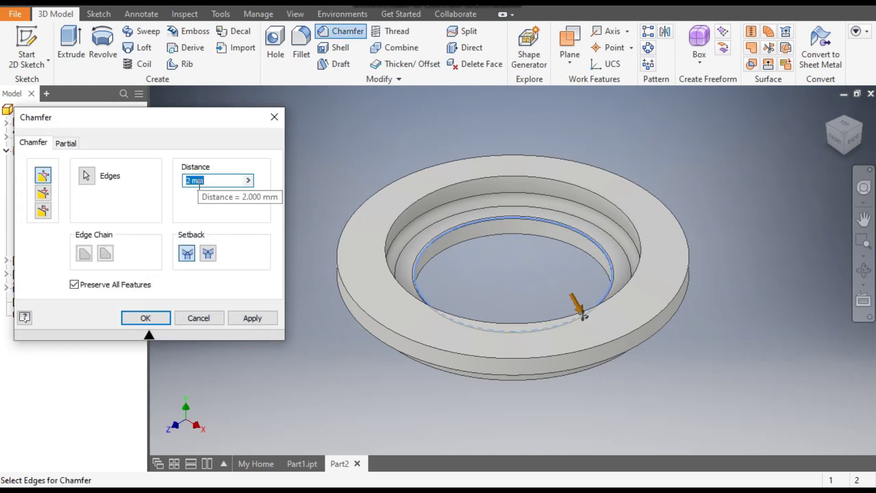
{"action": "left_click", "coordinate": [159, 317]}
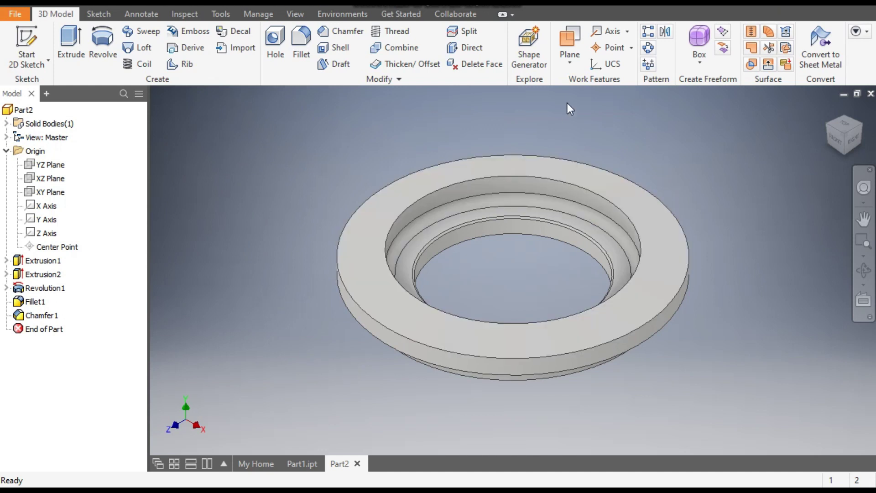
Make the revolve's profile Sketch3 visible again under Revolution1.
{"action": "left_click", "coordinate": [7, 289]}
{"action": "left_click", "coordinate": [54, 302]}
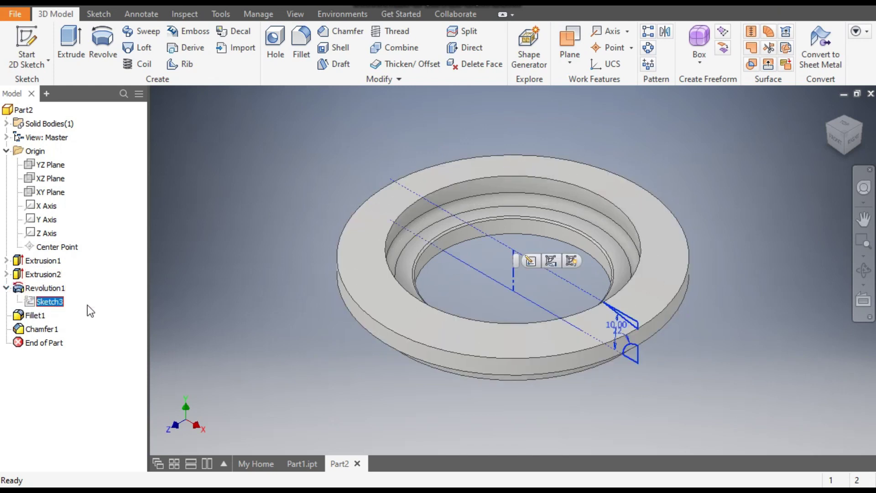
{"action": "left_click", "coordinate": [573, 264]}
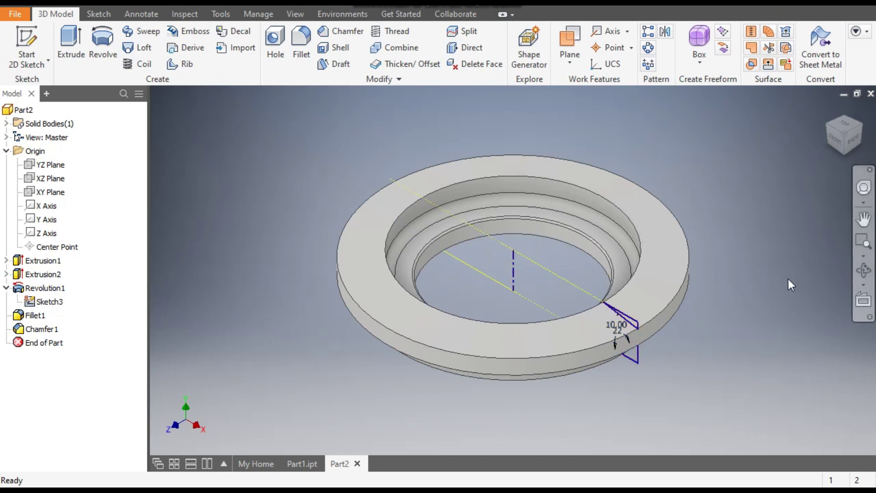
{"action": "scroll", "coordinate": [714, 364], "scroll_direction": "up", "scroll_amount": 3}
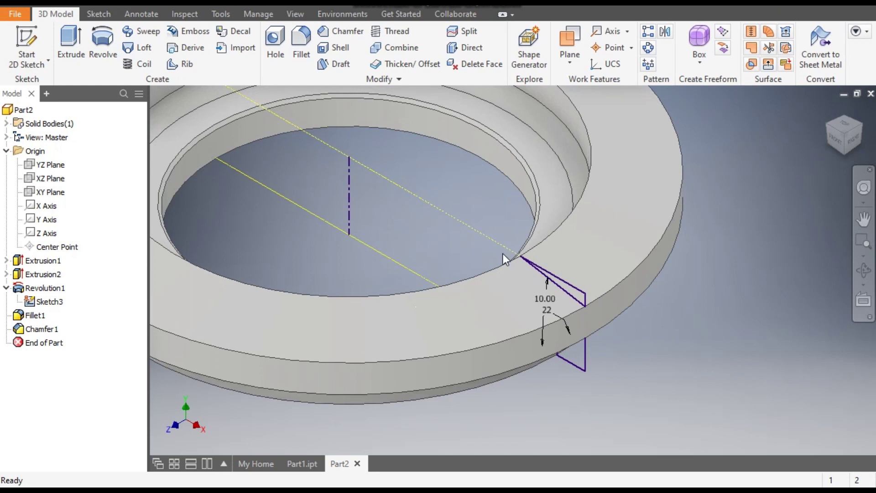
Create Work Plane1 through the slanted sketch line, tangent to the ring's face.
{"action": "left_click", "coordinate": [578, 54]}
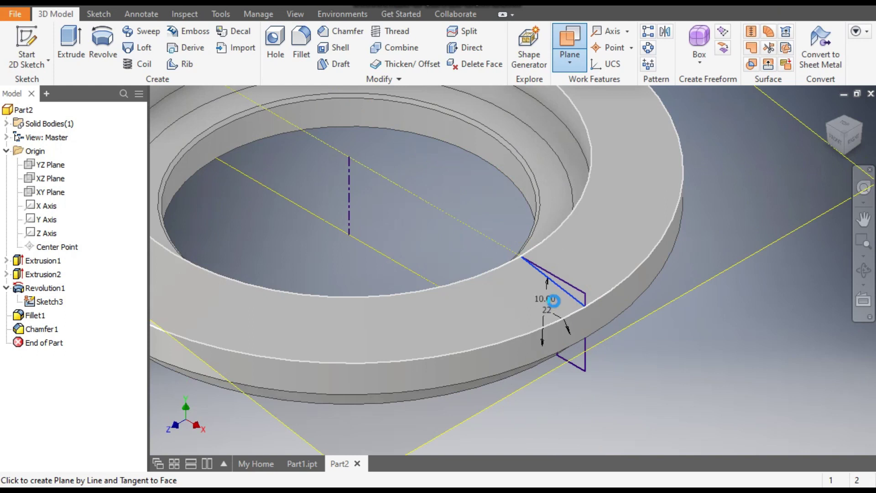
{"action": "left_click", "coordinate": [554, 300]}
{"action": "scroll", "coordinate": [716, 335], "scroll_direction": "up", "scroll_amount": 3}
{"action": "middle_click_drag", "start_coordinate": [711, 334], "coordinate": [770, 315], "text": "shift"}
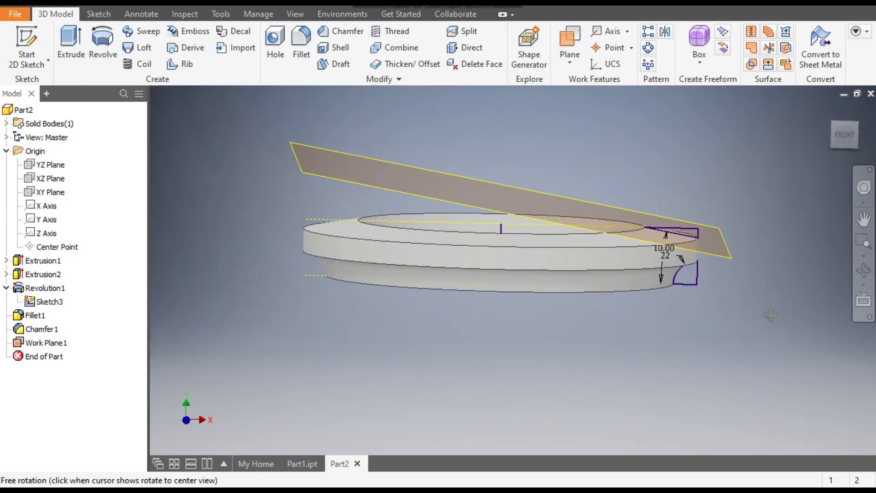
{"action": "left_click", "coordinate": [841, 131]}
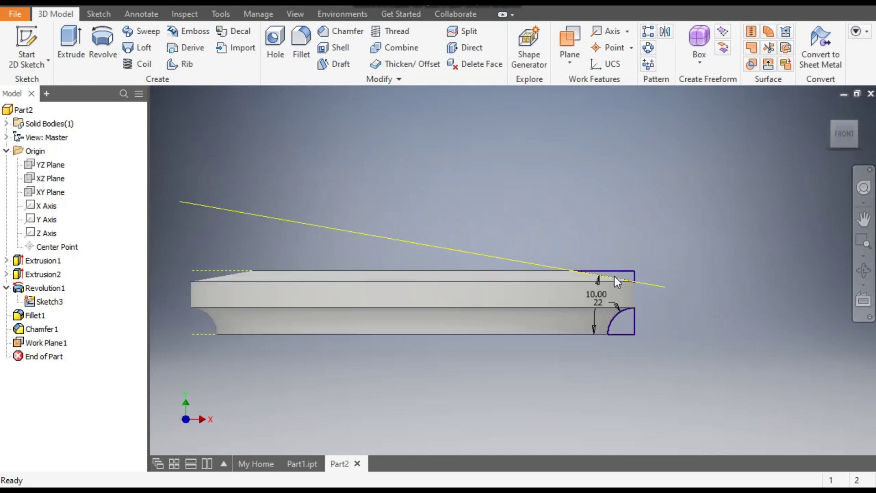
{"action": "scroll", "coordinate": [611, 274], "scroll_direction": "down", "scroll_amount": 4}
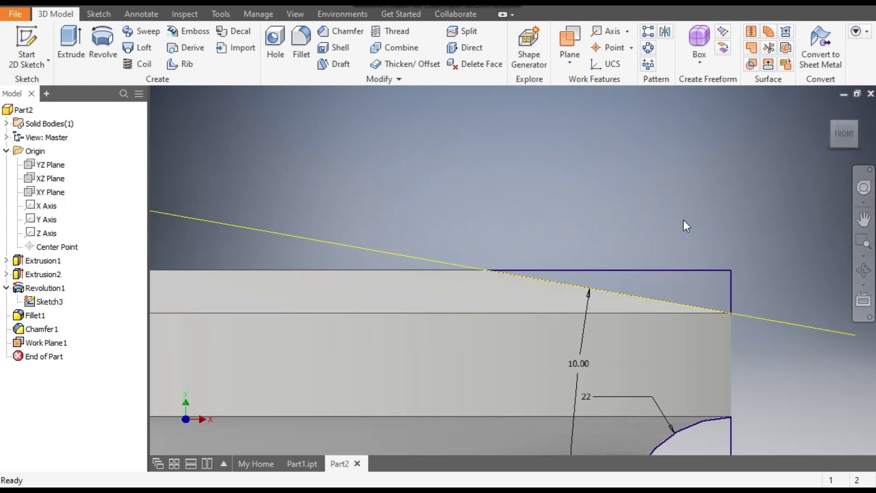
{"action": "scroll", "coordinate": [683, 219], "scroll_direction": "up", "scroll_amount": 2}
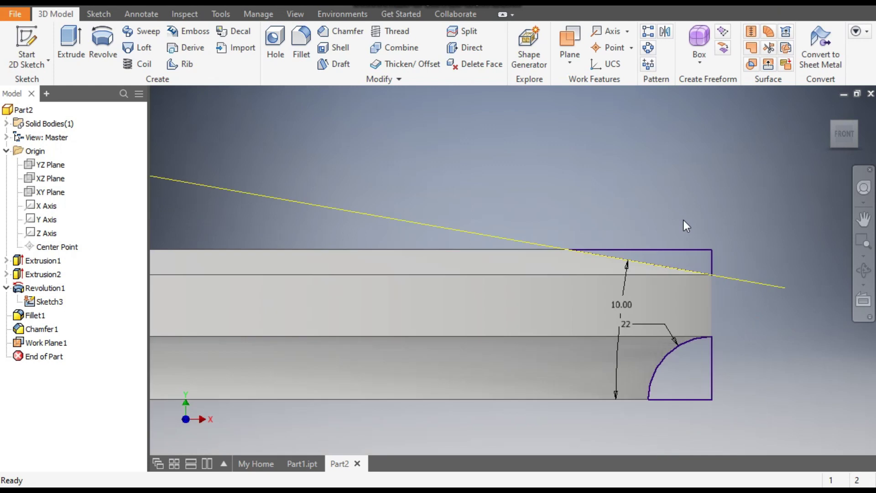
{"action": "scroll", "coordinate": [683, 220], "scroll_direction": "down", "scroll_amount": 3}
{"action": "scroll", "coordinate": [731, 202], "scroll_direction": "up", "scroll_amount": 2}
{"action": "middle_click_drag", "start_coordinate": [795, 168], "coordinate": [737, 235], "text": "shift"}
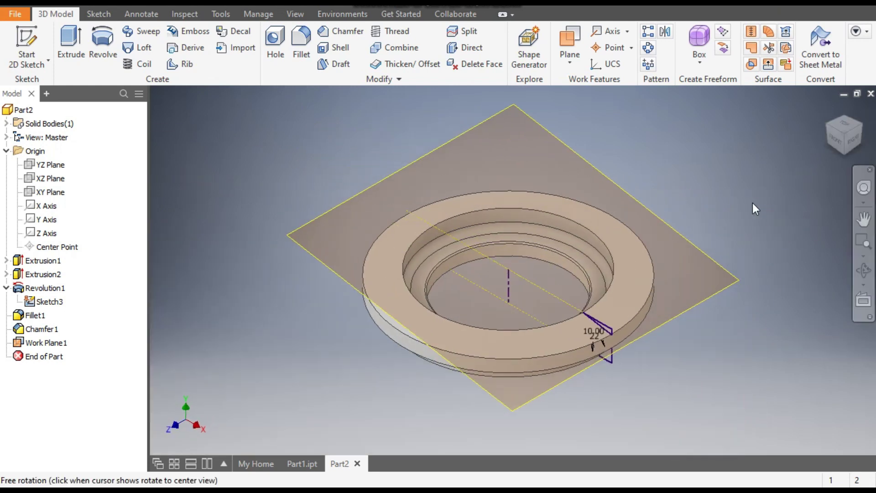
Start a new sketch on Work Plane1 and rotate its view 180 degrees.
{"action": "left_click", "coordinate": [616, 182]}
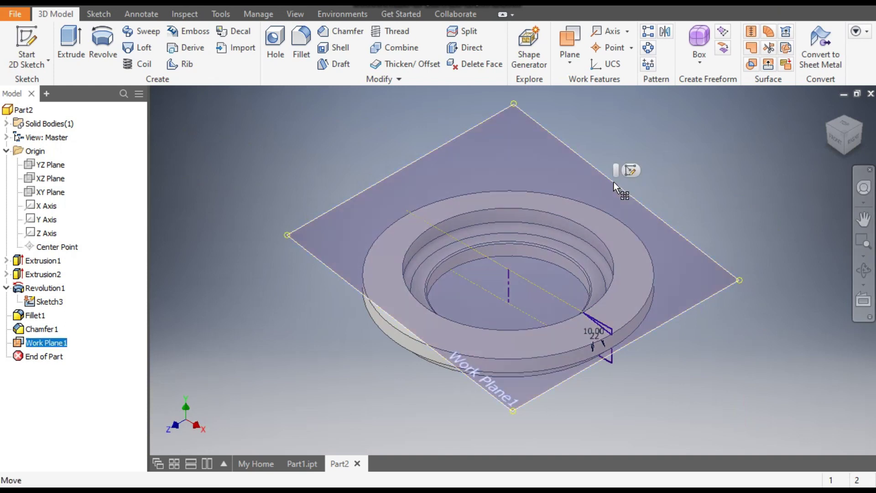
{"action": "left_click", "coordinate": [635, 169]}
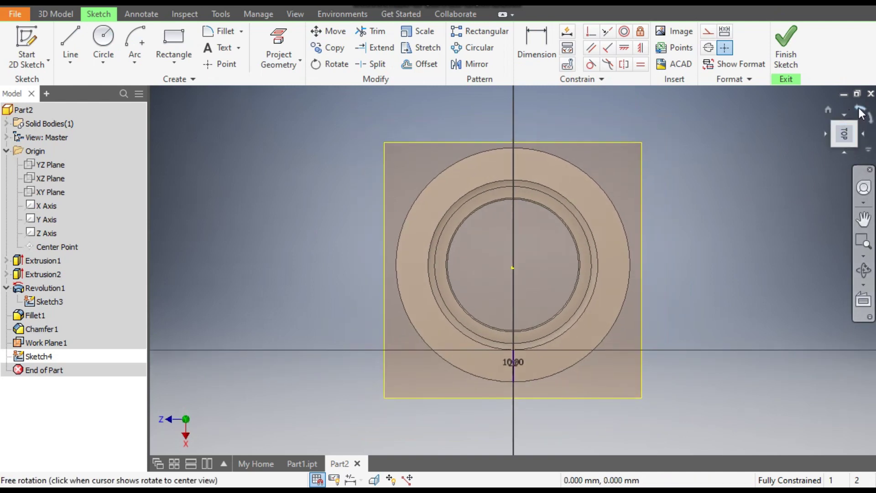
{"action": "left_click", "coordinate": [859, 115]}
{"action": "left_click", "coordinate": [863, 113]}
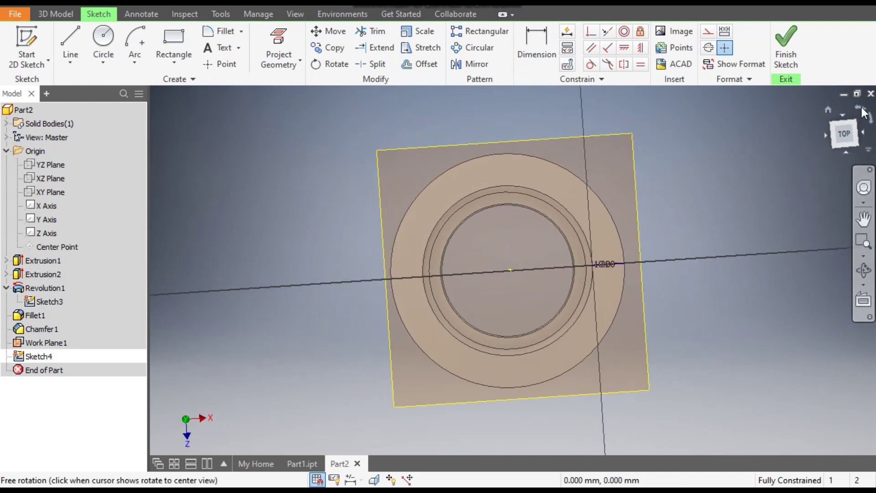
{"action": "scroll", "coordinate": [522, 185], "scroll_direction": "up", "scroll_amount": 5}
{"action": "mouse_move", "coordinate": [522, 184]}
{"action": "middle_mouse_down"}
{"action": "mouse_move", "coordinate": [524, 221]}
{"action": "mouse_move", "coordinate": [505, 236]}
{"action": "middle_mouse_up"}
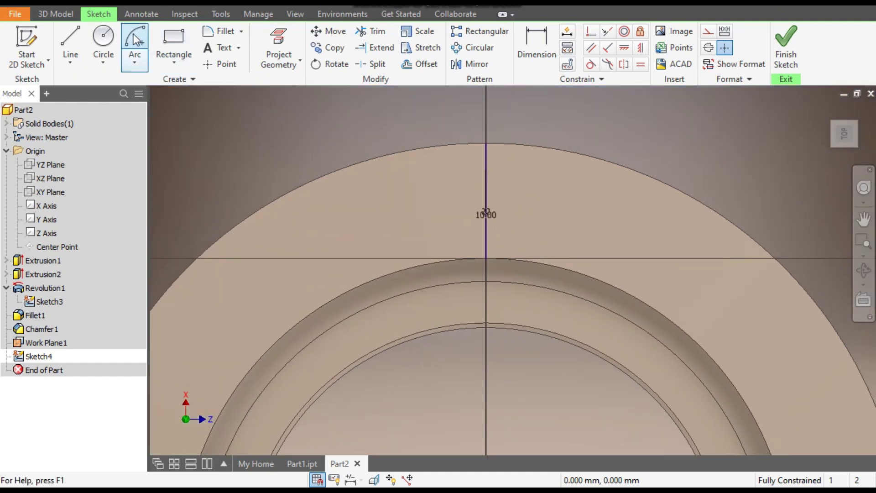
Draw a three-point arc across the ring's top edge.
{"action": "left_click", "coordinate": [138, 61]}
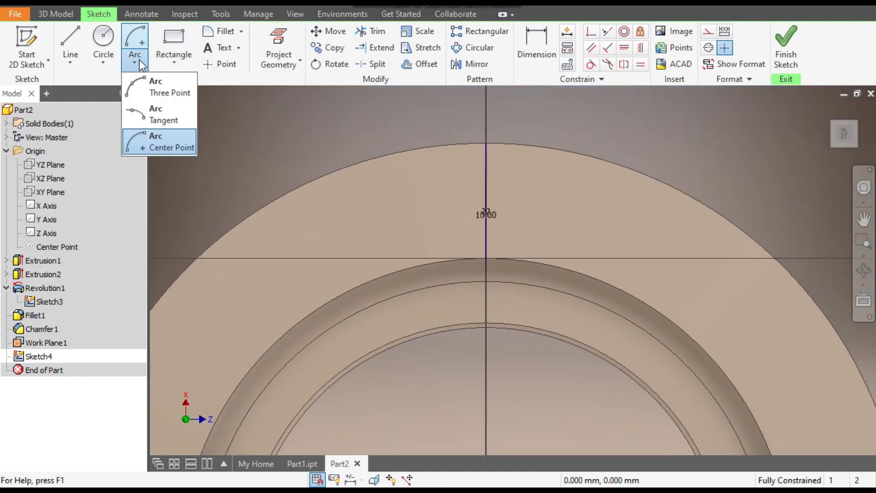
{"action": "left_click", "coordinate": [166, 89]}
{"action": "left_click", "coordinate": [588, 107]}
{"action": "left_click", "coordinate": [424, 315]}
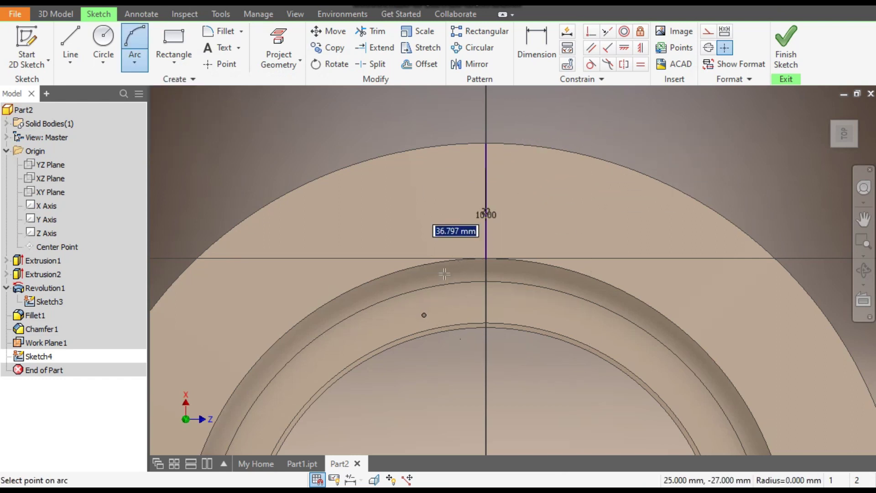
{"action": "left_click", "coordinate": [452, 232]}
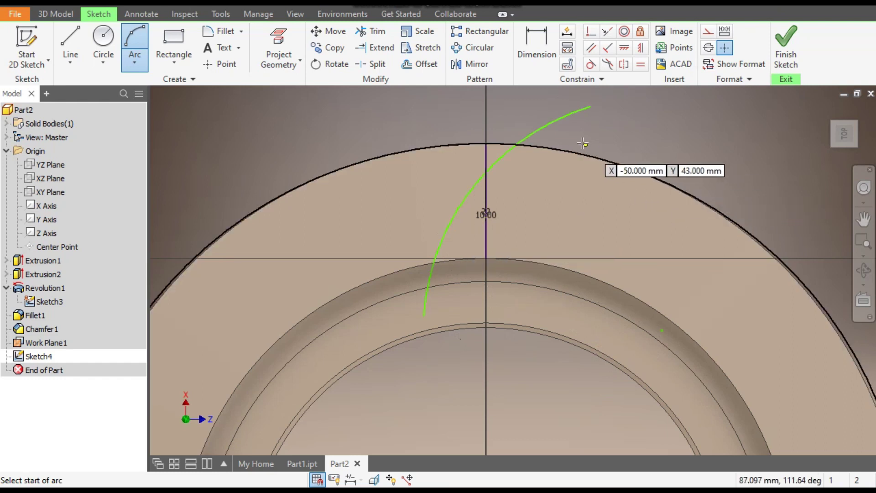
{"action": "key", "text": "Escape"}
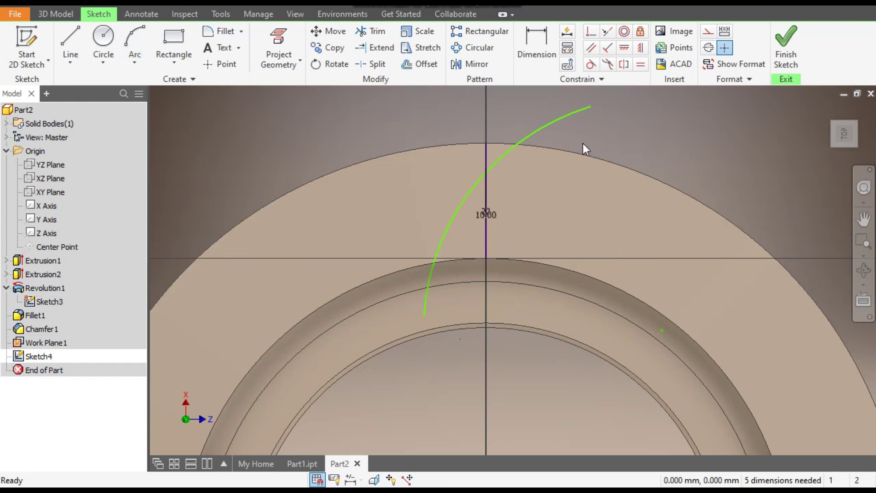
Project the slanted sketch line into Sketch4 and finish the sketch.
{"action": "mouse_move", "coordinate": [574, 194]}
{"action": "middle_mouse_down", "text": "shift"}
{"action": "mouse_move", "coordinate": [561, 176]}
{"action": "mouse_move", "coordinate": [615, 172]}
{"action": "mouse_move", "coordinate": [426, 264]}
{"action": "middle_mouse_up", "text": "shift"}
{"action": "scroll", "coordinate": [428, 269], "scroll_direction": "up", "scroll_amount": 4}
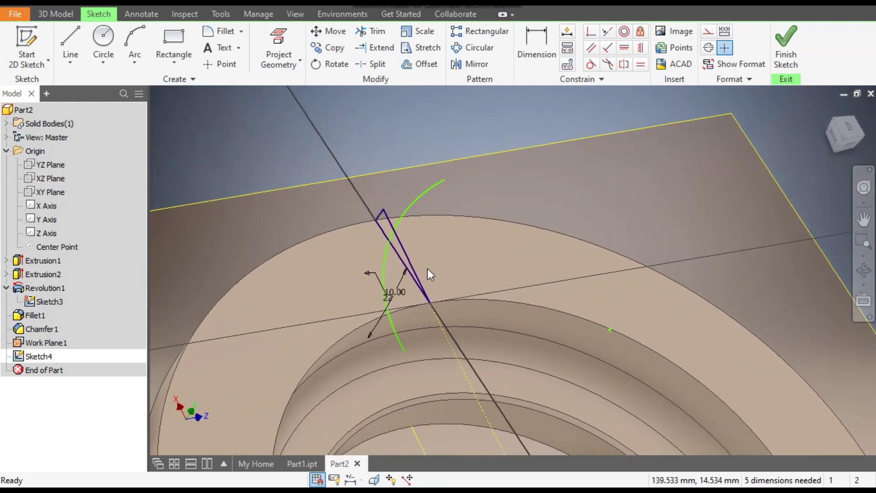
{"action": "left_click", "coordinate": [376, 230]}
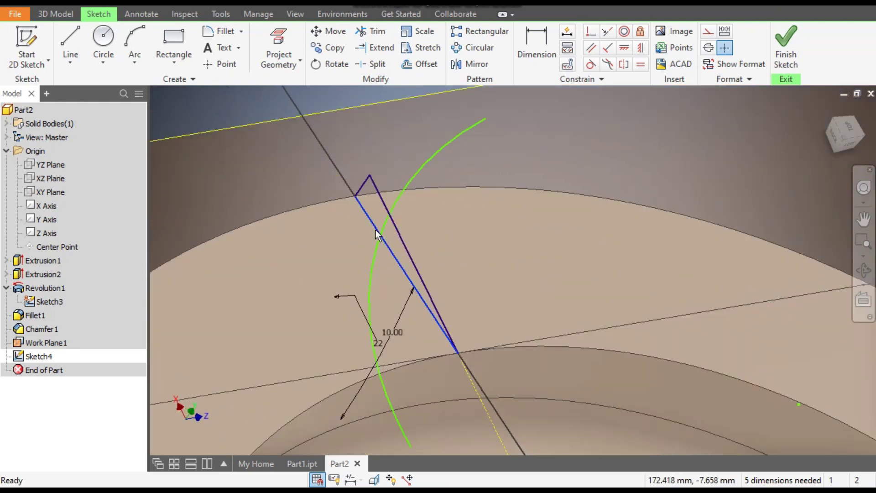
{"action": "left_click", "coordinate": [279, 38]}
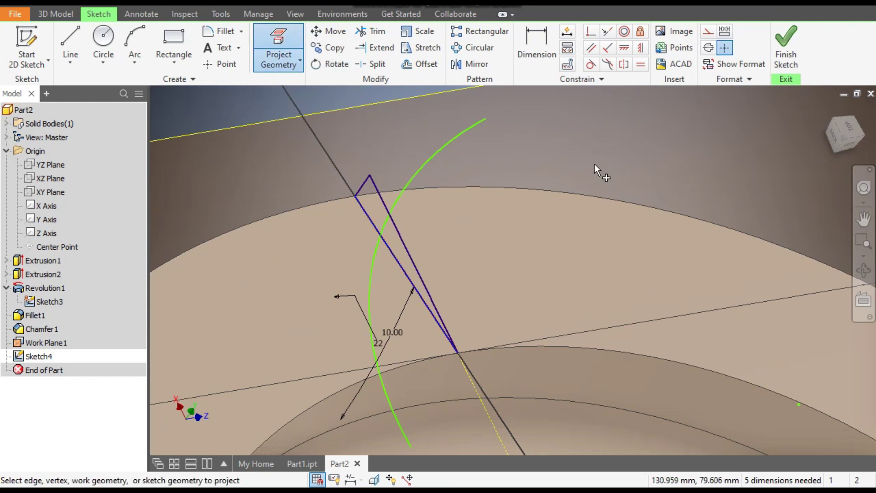
{"action": "key", "text": "Escape"}
{"action": "middle_click_drag", "start_coordinate": [520, 167], "coordinate": [540, 142]}
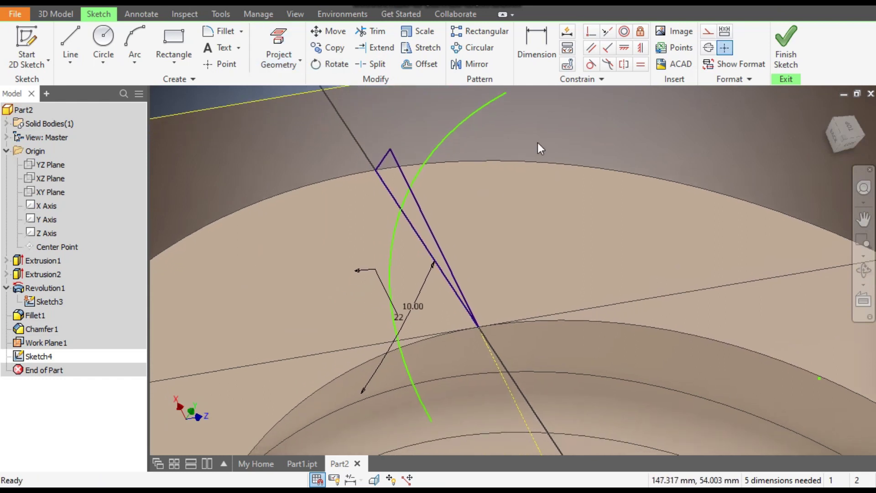
{"action": "left_click", "coordinate": [785, 45]}
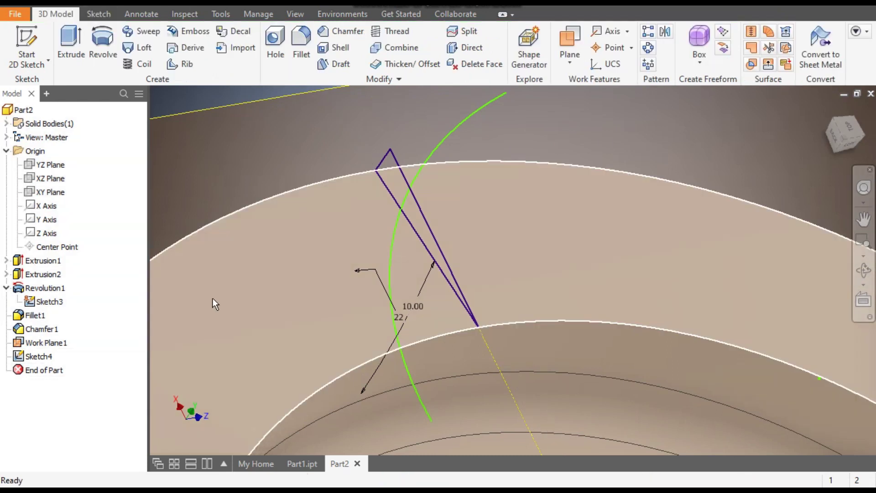
Hide Sketch3 and reopen Sketch4 for editing.
{"action": "left_click", "coordinate": [45, 305]}
{"action": "left_click", "coordinate": [790, 442]}
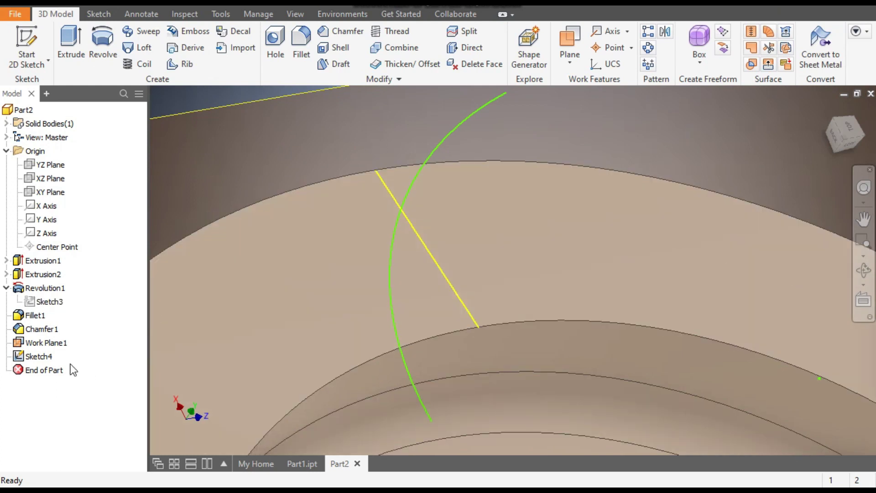
{"action": "double_click", "coordinate": [30, 358]}
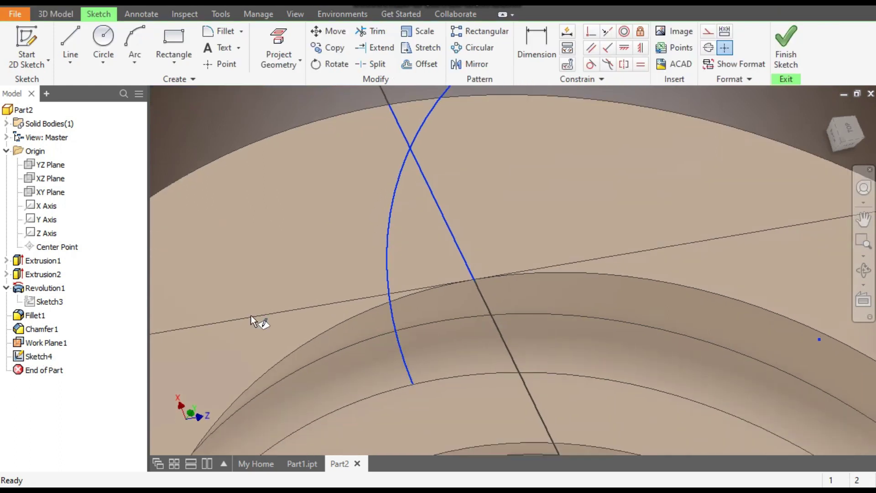
{"action": "mouse_move", "coordinate": [391, 188]}
{"action": "middle_mouse_down"}
{"action": "mouse_move", "coordinate": [391, 426]}
{"action": "mouse_move", "coordinate": [401, 348]}
{"action": "middle_mouse_up"}
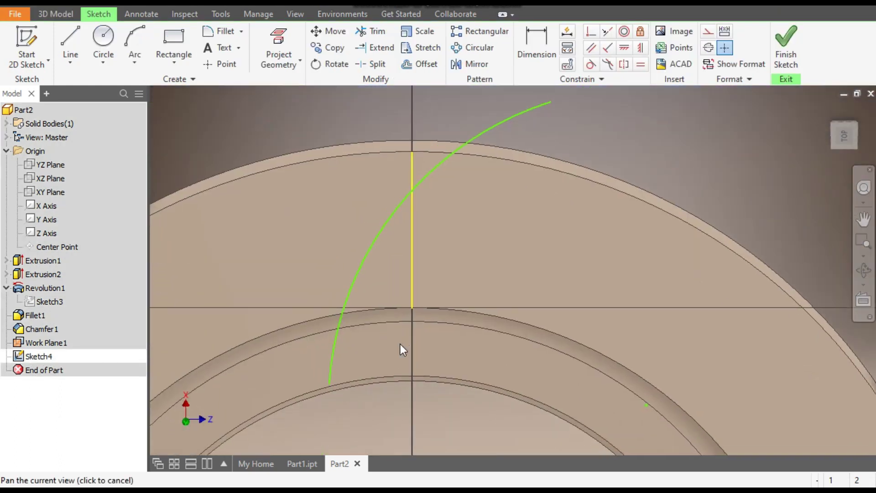
Align the arc point horizontally with the centre and make the arc perpendicular to the vertical line.
{"action": "left_click", "coordinate": [625, 48]}
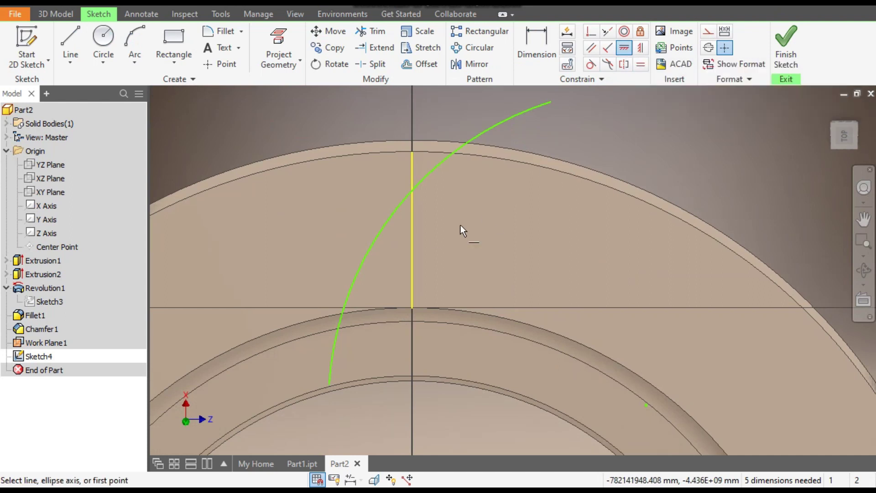
{"action": "left_click", "coordinate": [398, 209]}
{"action": "scroll", "coordinate": [449, 197], "scroll_direction": "down", "scroll_amount": 5}
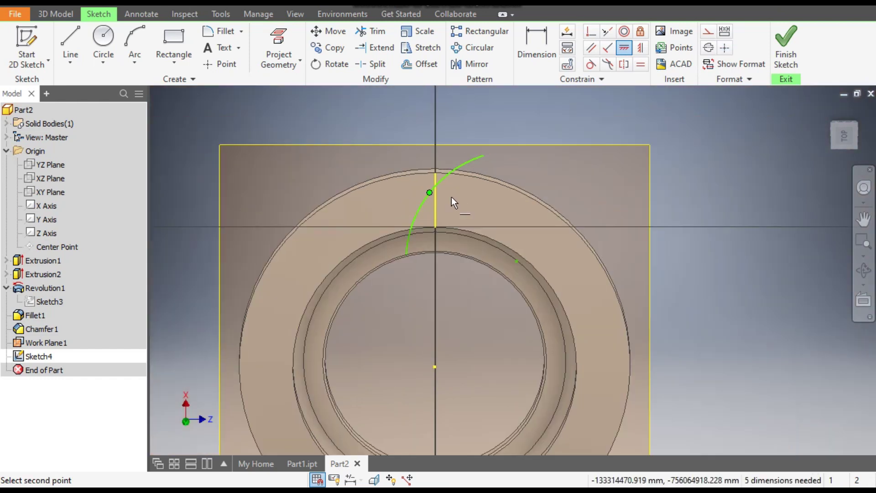
{"action": "left_click", "coordinate": [435, 368]}
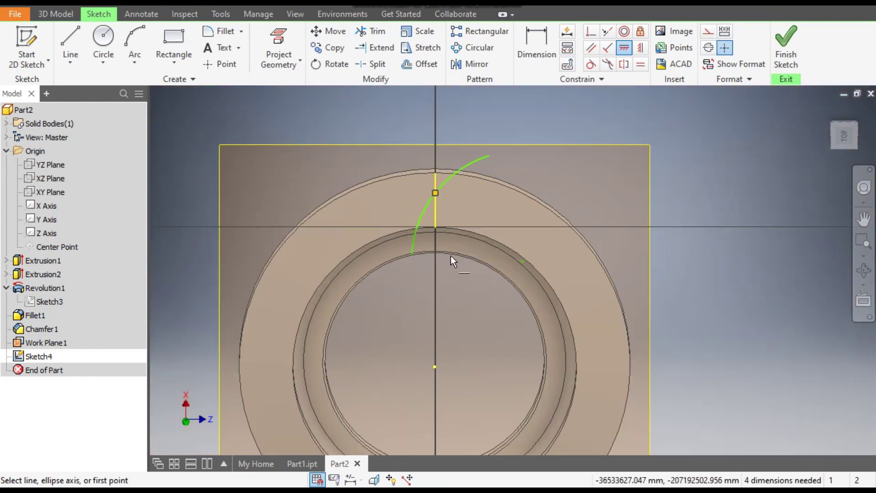
{"action": "scroll", "coordinate": [441, 217], "scroll_direction": "up", "scroll_amount": 3}
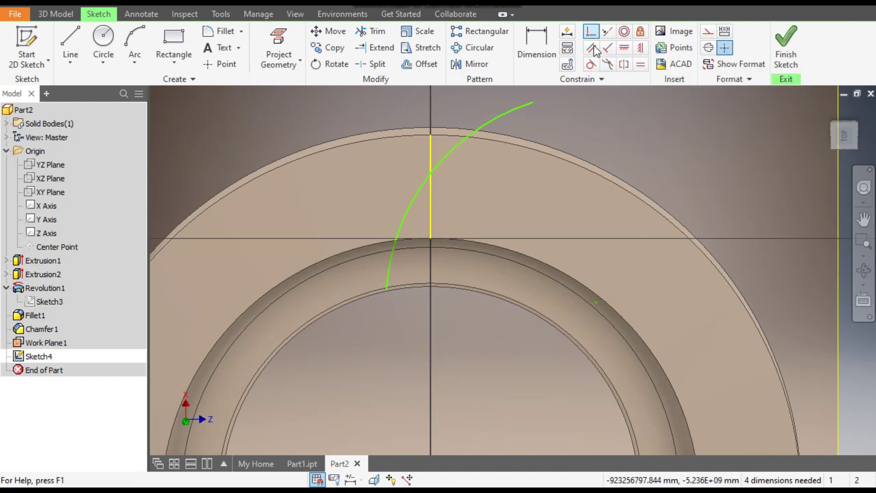
{"action": "left_click", "coordinate": [591, 33]}
{"action": "left_click", "coordinate": [431, 188]}
{"action": "left_click", "coordinate": [428, 182]}
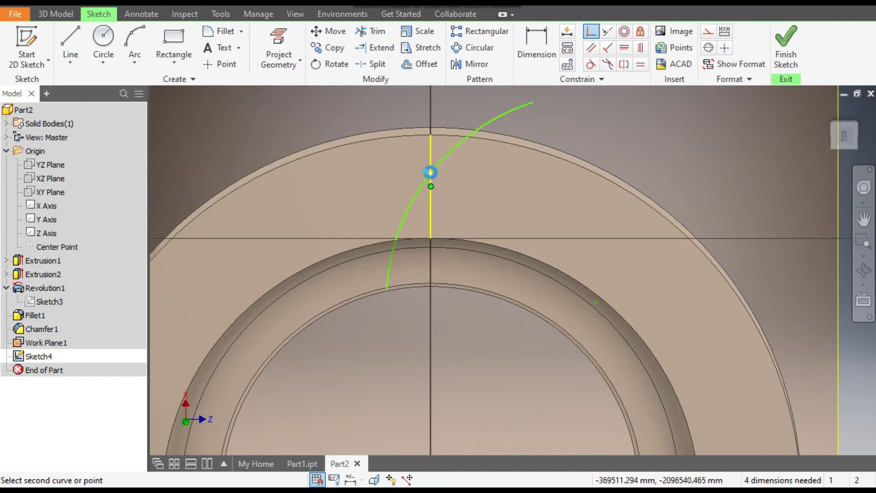
{"action": "left_click", "coordinate": [432, 182]}
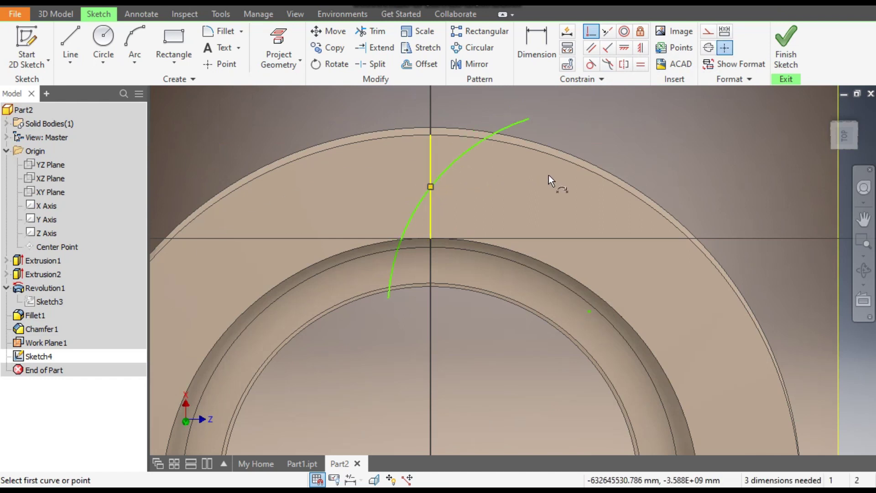
Dimension the arc with a 100 radius and a 35 centre-to-end distance.
{"action": "left_click", "coordinate": [553, 46]}
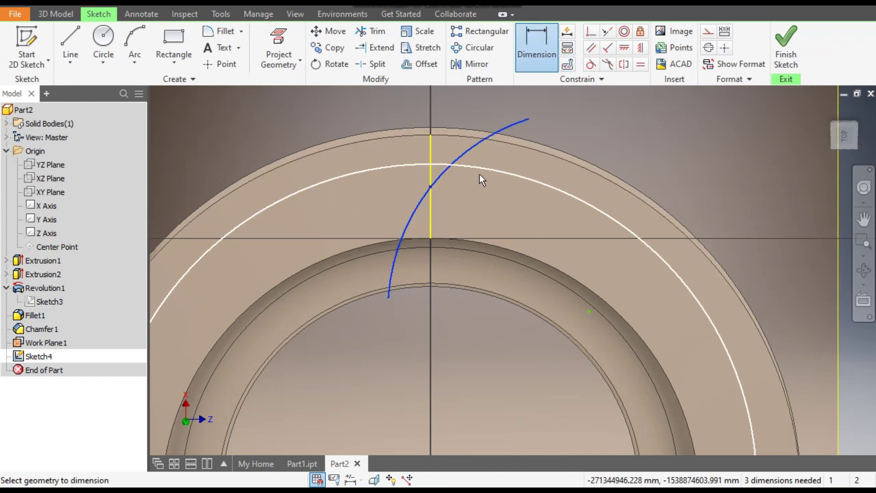
{"action": "left_click", "coordinate": [479, 189]}
{"action": "type", "text": "100"}
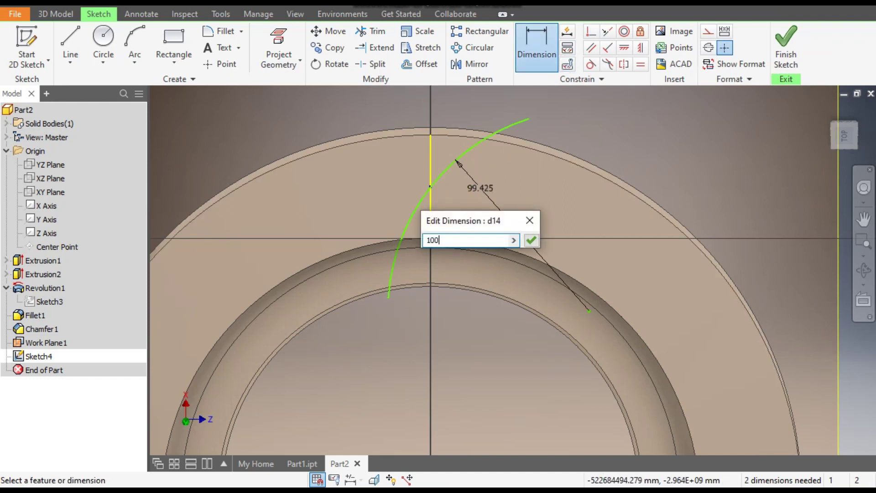
{"action": "key", "text": "Return"}
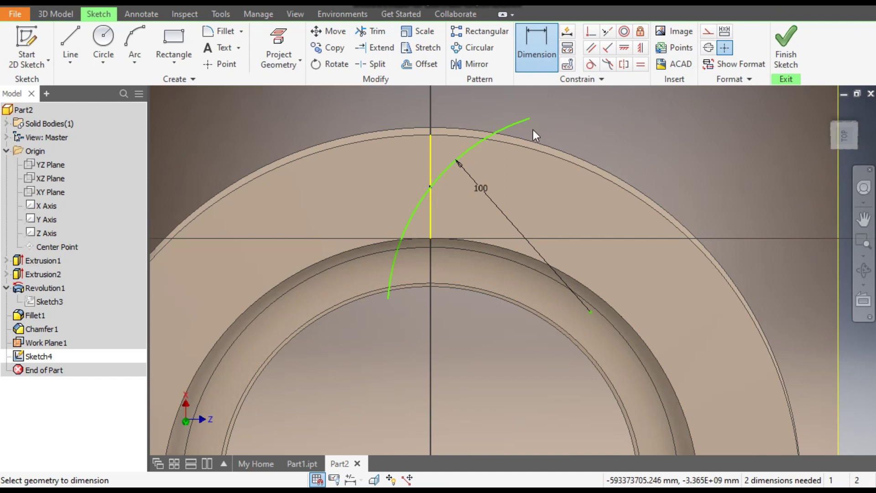
{"action": "scroll", "coordinate": [487, 153], "scroll_direction": "down", "scroll_amount": 5}
{"action": "left_click", "coordinate": [466, 273]}
{"action": "left_click", "coordinate": [505, 297]}
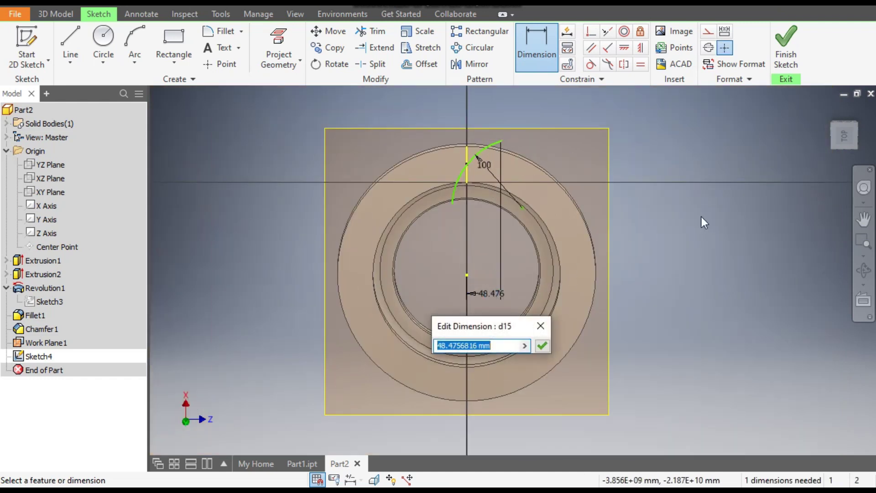
{"action": "type", "text": "35"}
{"action": "key", "text": "Return"}
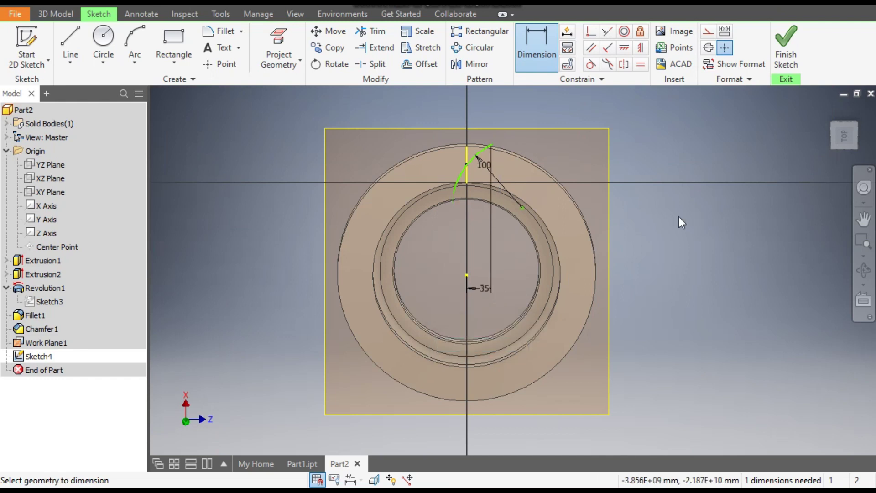
Add a 15 offset from the circle centre to the arc endpoint and finish the sketch.
{"action": "scroll", "coordinate": [453, 195], "scroll_direction": "up", "scroll_amount": 2}
{"action": "left_click", "coordinate": [463, 192]}
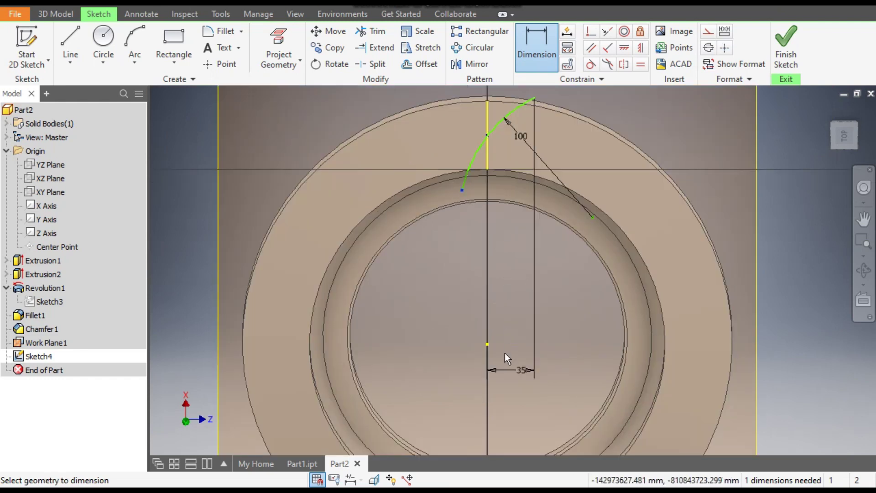
{"action": "left_click", "coordinate": [487, 343]}
{"action": "left_click", "coordinate": [472, 374]}
{"action": "type", "text": "15"}
{"action": "key", "text": "Return"}
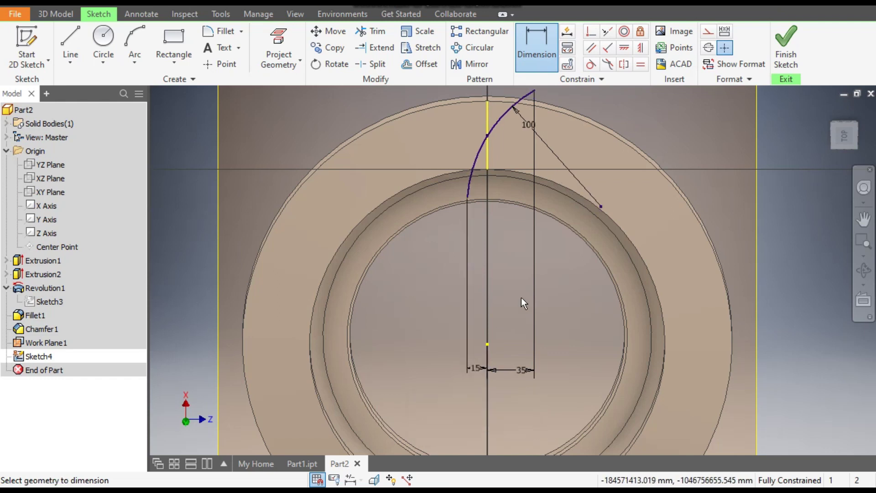
{"action": "scroll", "coordinate": [602, 288], "scroll_direction": "down", "scroll_amount": 1}
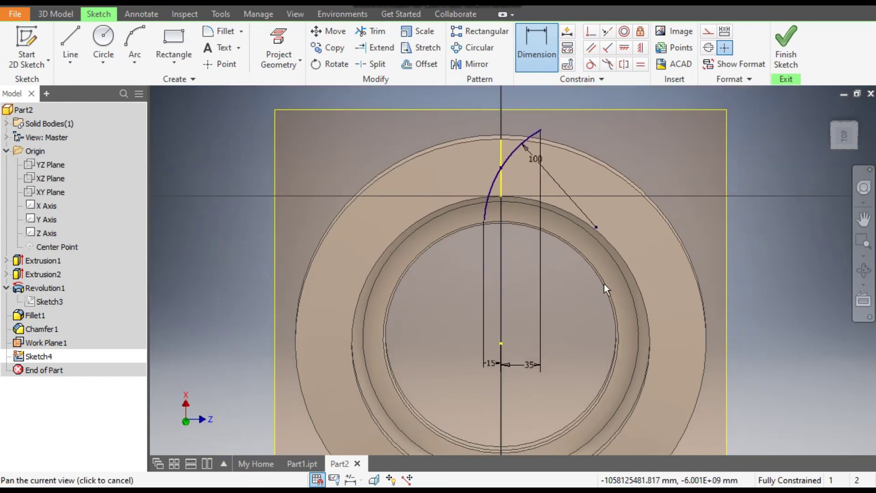
{"action": "left_click", "coordinate": [785, 45]}
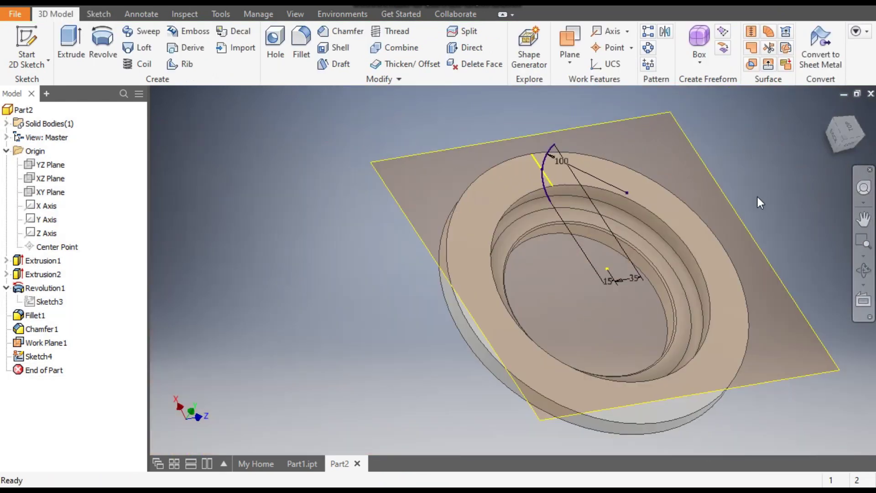
Create Work Plane2 at the arc's endpoint, normal to the curve.
{"action": "middle_click_drag", "start_coordinate": [802, 234], "coordinate": [637, 223], "text": "shift"}
{"action": "scroll", "coordinate": [637, 222], "scroll_direction": "up", "scroll_amount": 5}
{"action": "middle_click_drag", "start_coordinate": [708, 224], "coordinate": [705, 242]}
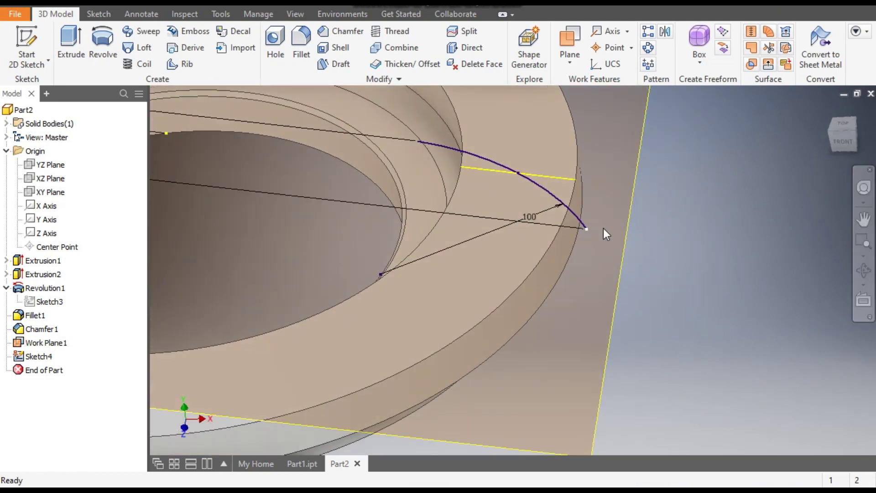
{"action": "left_click", "coordinate": [570, 39]}
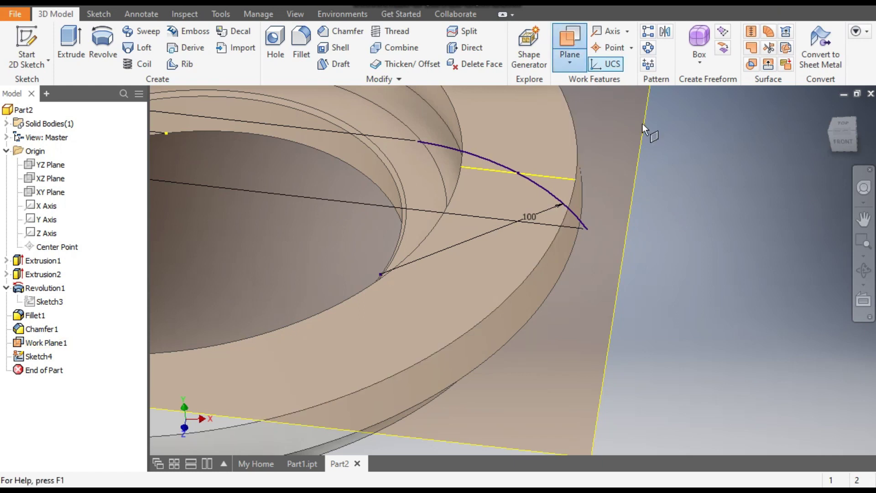
{"action": "left_click", "coordinate": [583, 220]}
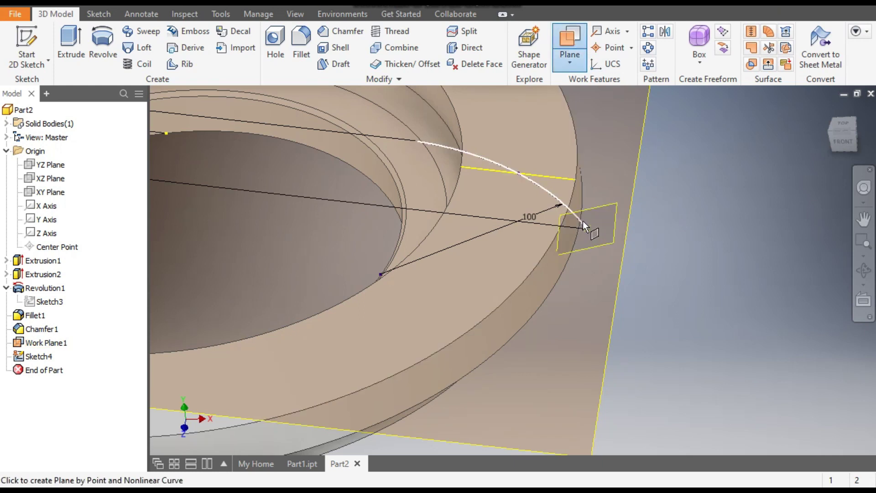
{"action": "left_click", "coordinate": [582, 223]}
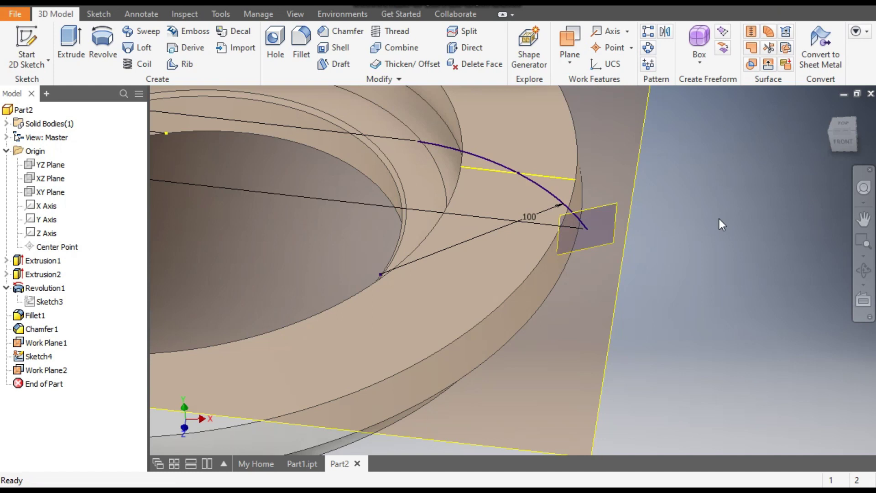
{"action": "scroll", "coordinate": [718, 229], "scroll_direction": "up", "scroll_amount": 3}
{"action": "scroll", "coordinate": [743, 352], "scroll_direction": "down", "scroll_amount": 3}
{"action": "scroll", "coordinate": [675, 413], "scroll_direction": "up", "scroll_amount": 5}
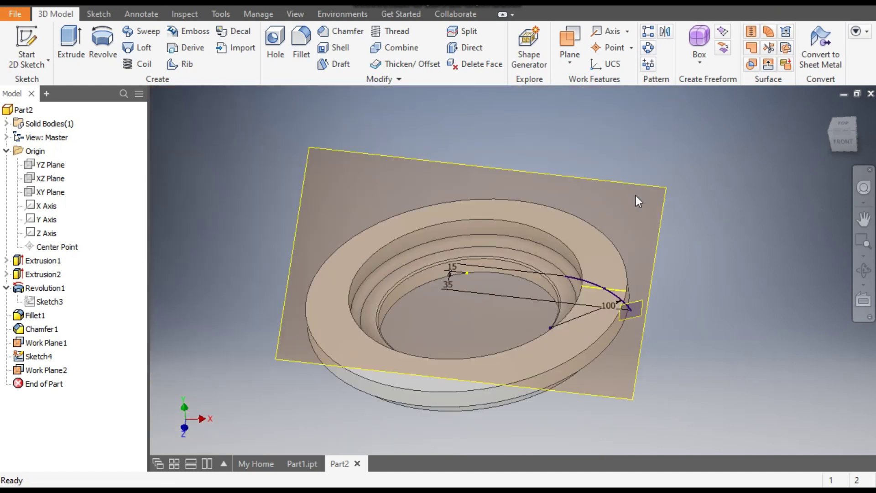
Hide Work Plane1 and select the new Work Plane2.
{"action": "left_click", "coordinate": [51, 343]}
{"action": "right_click", "coordinate": [53, 350]}
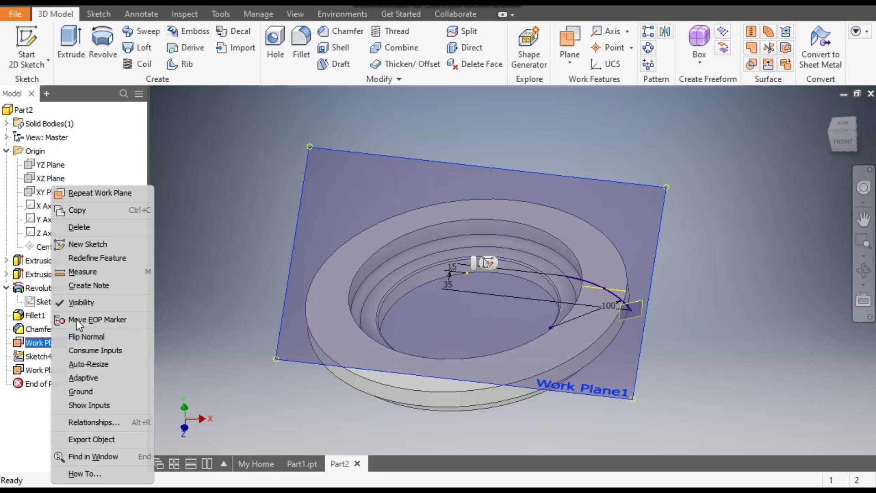
{"action": "left_click", "coordinate": [80, 302]}
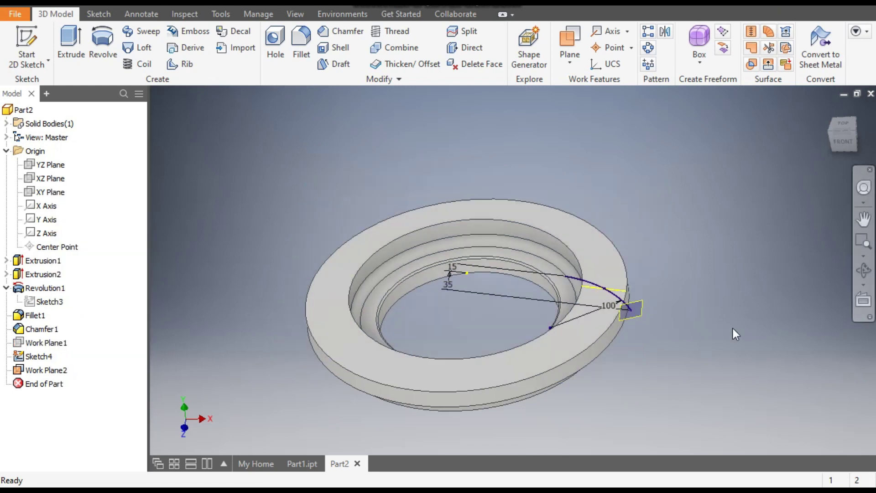
{"action": "scroll", "coordinate": [657, 333], "scroll_direction": "up", "scroll_amount": 3}
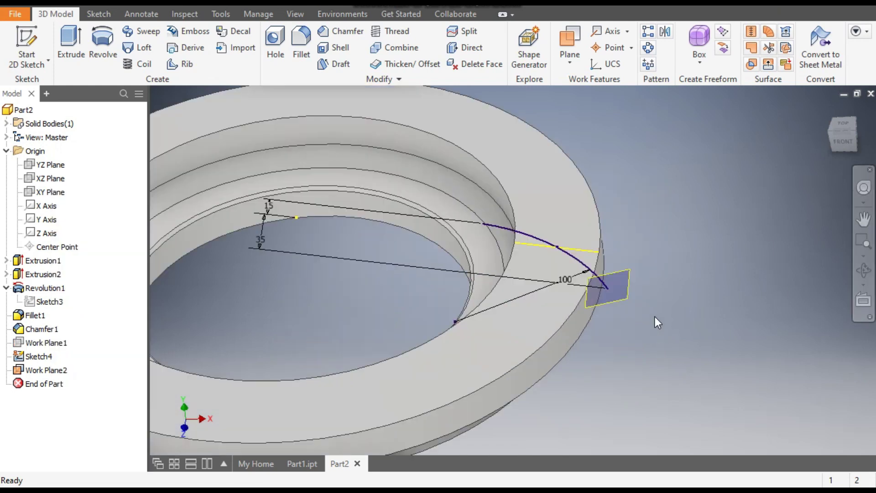
{"action": "left_click", "coordinate": [628, 287]}
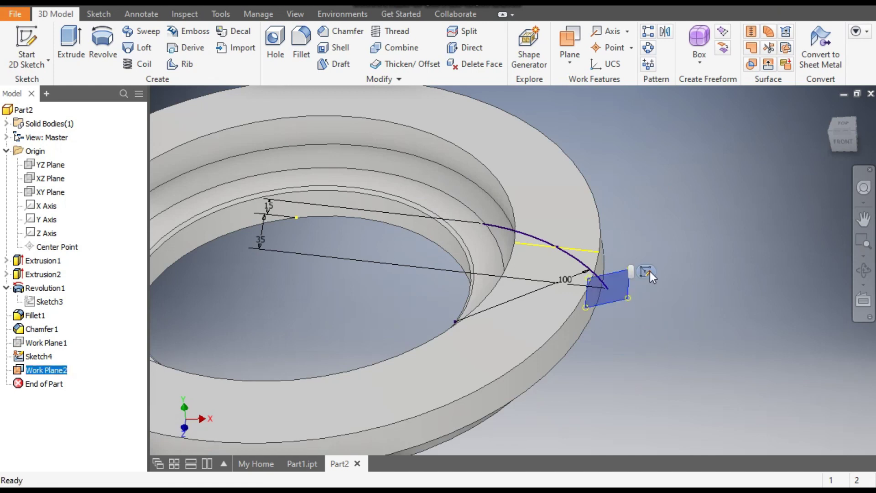
Sketch a closed four-line trapezoid on Work Plane2 beside the ring.
{"action": "left_click", "coordinate": [646, 272]}
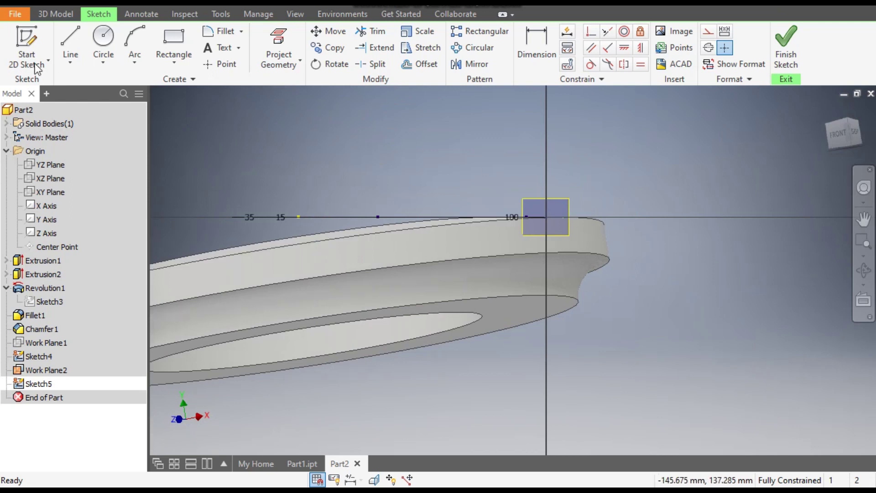
{"action": "left_click", "coordinate": [70, 45]}
{"action": "middle_click_drag", "start_coordinate": [715, 220], "coordinate": [573, 223]}
{"action": "left_click", "coordinate": [559, 185]}
{"action": "left_click", "coordinate": [669, 185]}
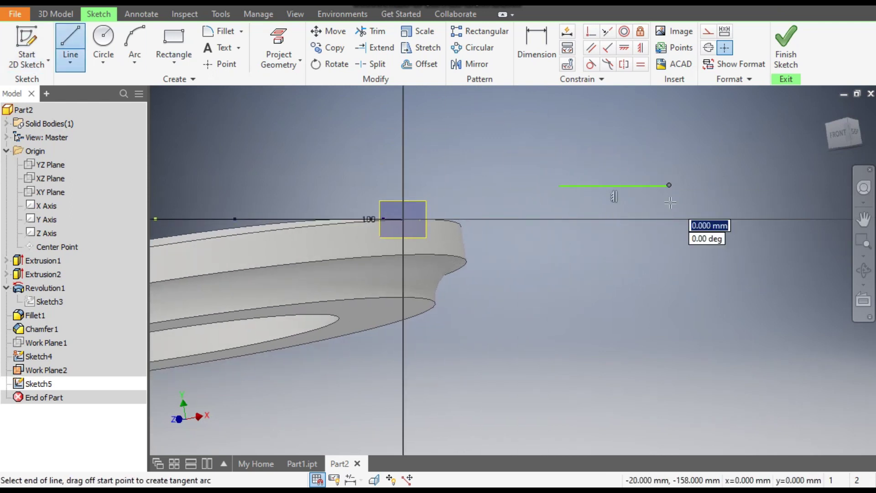
{"action": "left_click", "coordinate": [635, 283]}
{"action": "left_click", "coordinate": [588, 283]}
{"action": "left_click", "coordinate": [559, 185]}
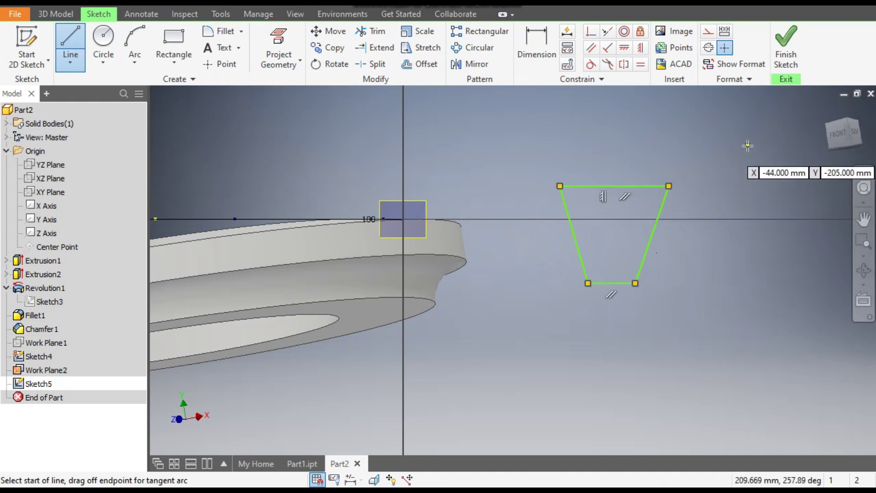
{"action": "left_click", "coordinate": [668, 185]}
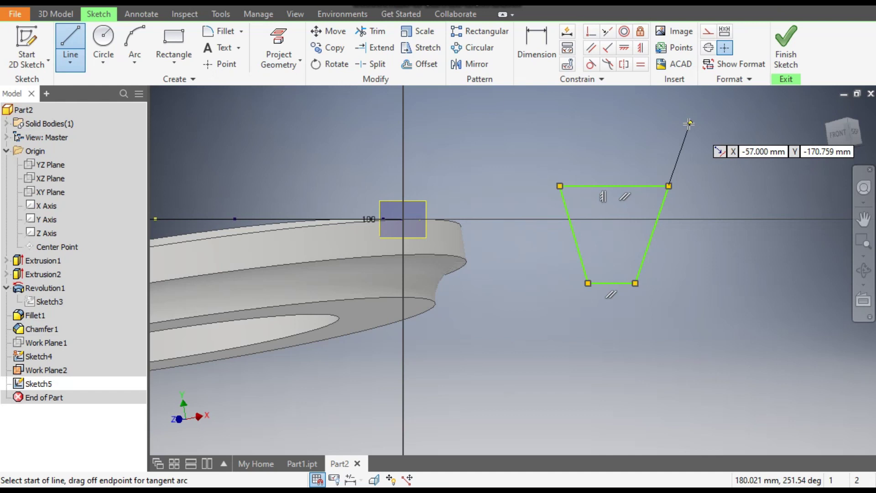
{"action": "key", "text": "Escape"}
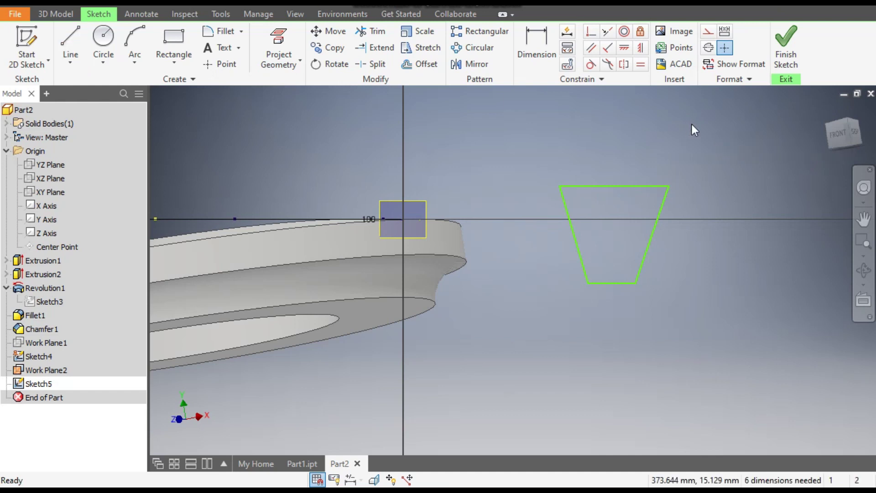
Dimension the trapezoid with 15 height, 13 top width and 3.5 bottom width.
{"action": "left_click", "coordinate": [533, 33]}
{"action": "left_click", "coordinate": [626, 187]}
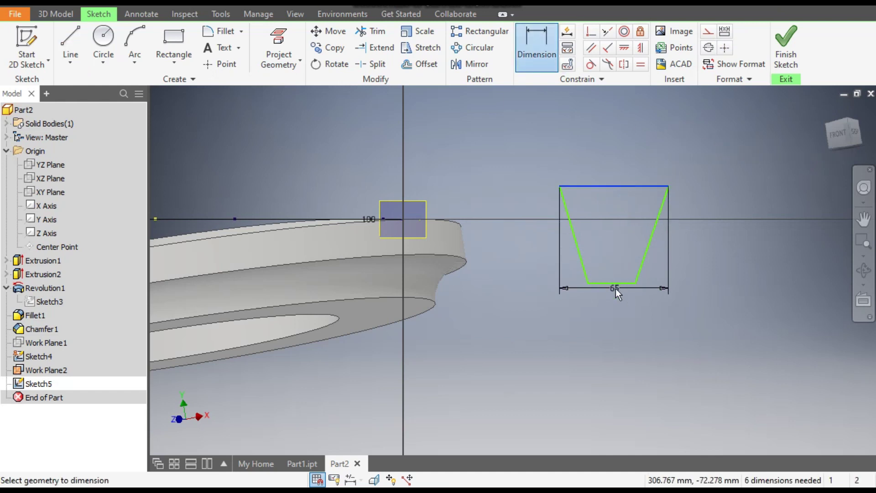
{"action": "left_click", "coordinate": [617, 284]}
{"action": "left_click", "coordinate": [701, 241]}
{"action": "type", "text": "15"}
{"action": "key", "text": "Return"}
{"action": "scroll", "coordinate": [440, 207], "scroll_direction": "up", "scroll_amount": 5}
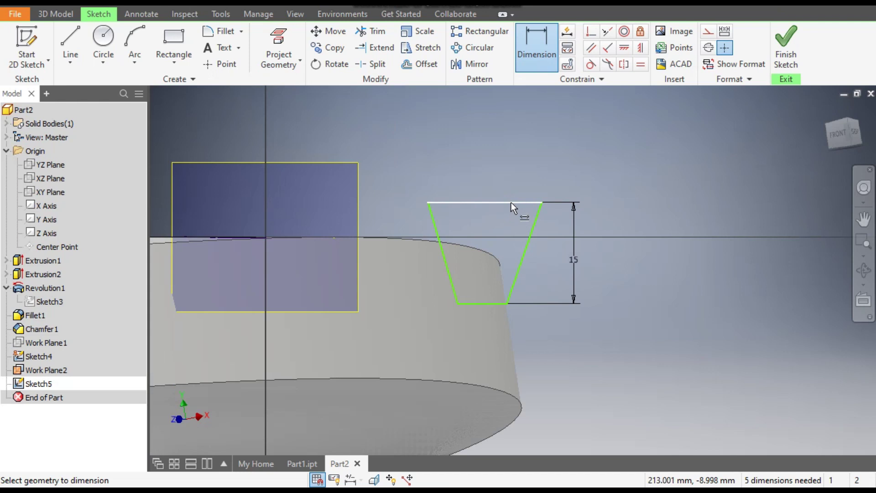
{"action": "left_click", "coordinate": [511, 204]}
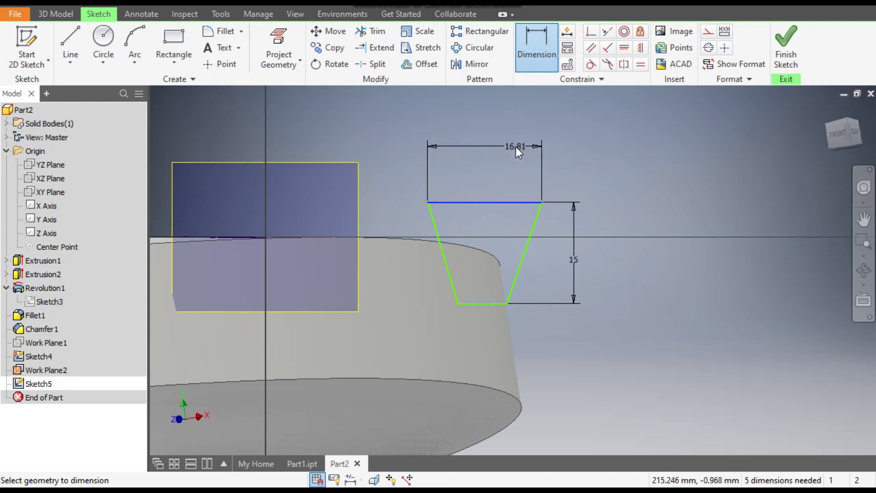
{"action": "left_click", "coordinate": [516, 147]}
{"action": "type", "text": "13"}
{"action": "key", "text": "Return"}
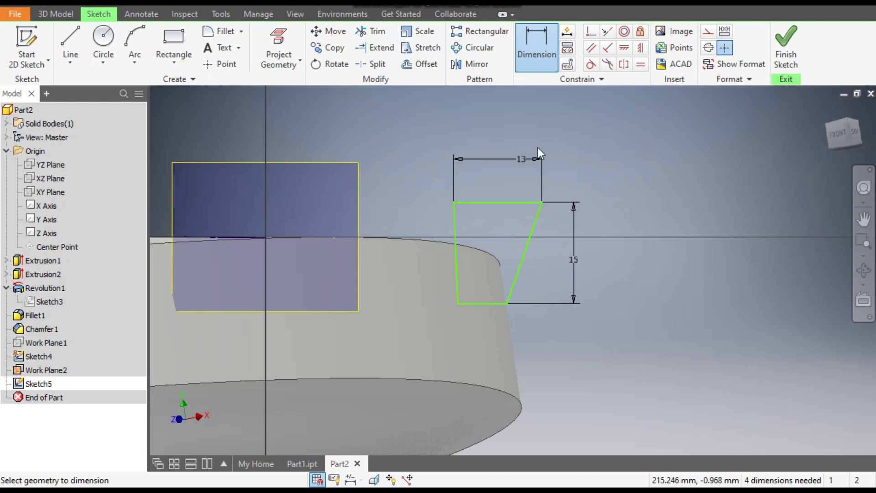
{"action": "left_click", "coordinate": [497, 303]}
{"action": "left_click", "coordinate": [496, 324]}
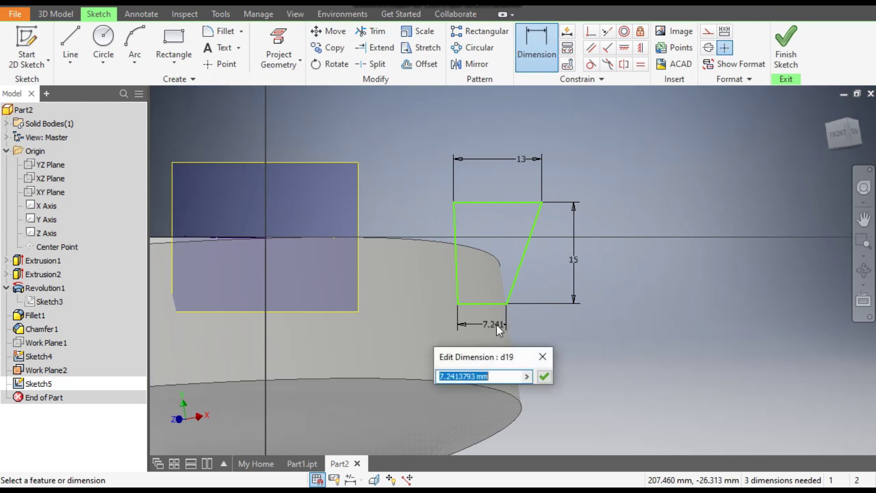
{"action": "type", "text": "3."}
{"action": "key", "text": "Return"}
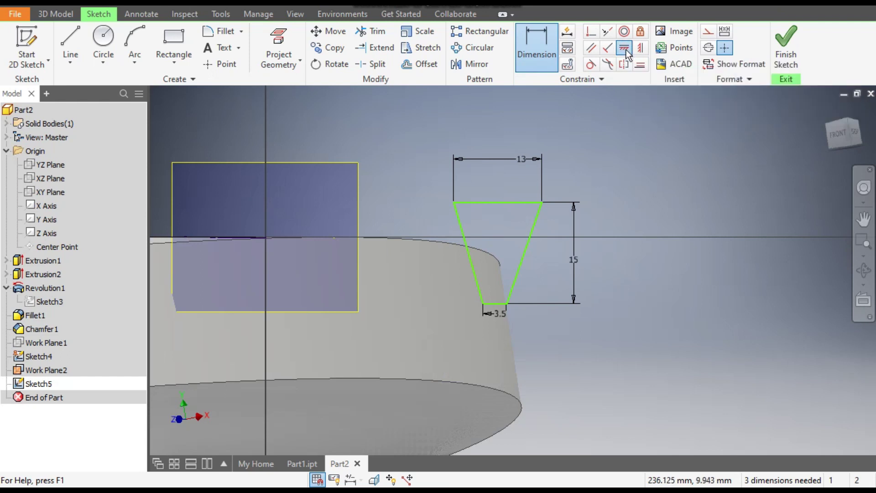
Make the trapezoid's bottom edge parallel to its top edge.
{"action": "left_click", "coordinate": [625, 48]}
{"action": "left_click", "coordinate": [502, 203]}
{"action": "left_click", "coordinate": [500, 303]}
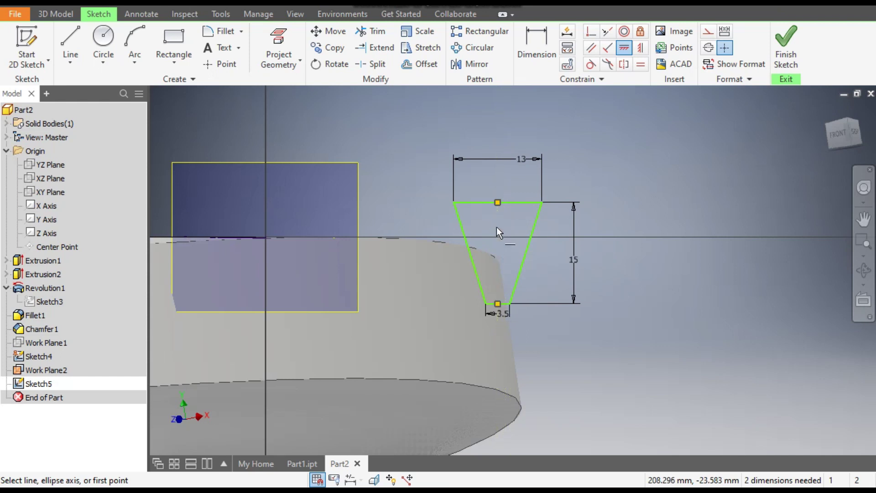
{"action": "middle_click_drag", "start_coordinate": [494, 256], "coordinate": [628, 278]}
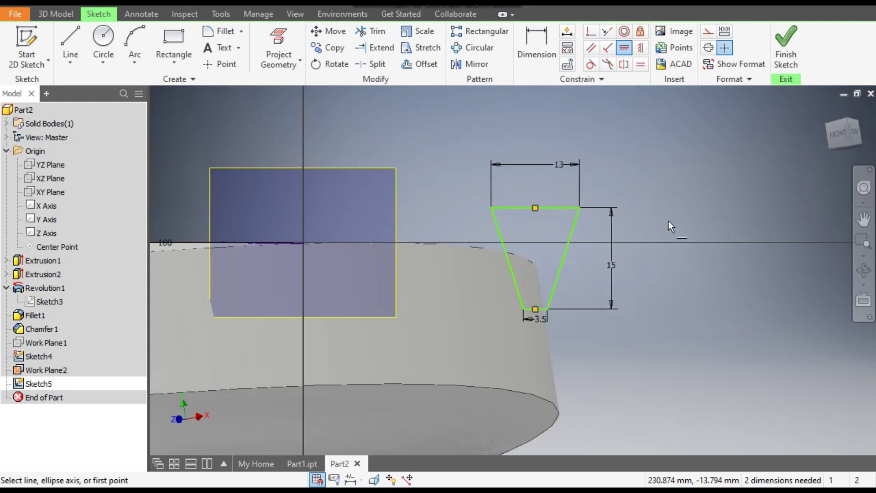
{"action": "key", "text": "Escape"}
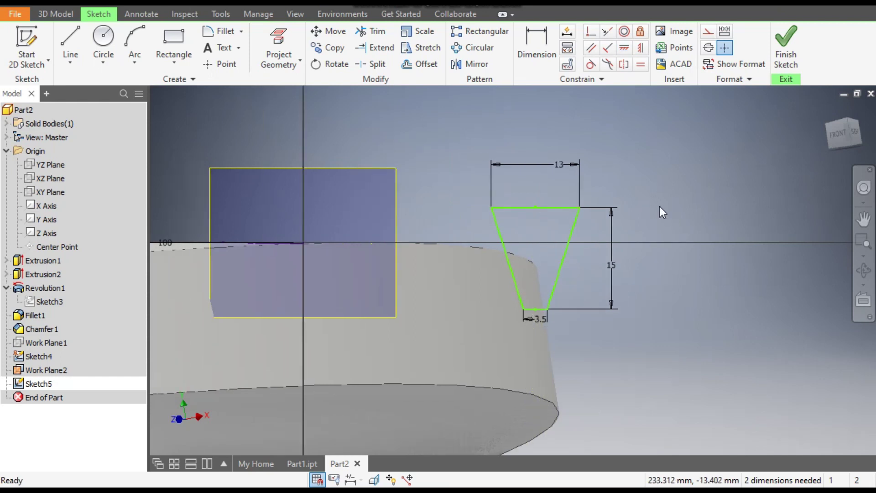
Draw a 3 mm construction line down from the top edge's midpoint.
{"action": "left_click", "coordinate": [70, 48]}
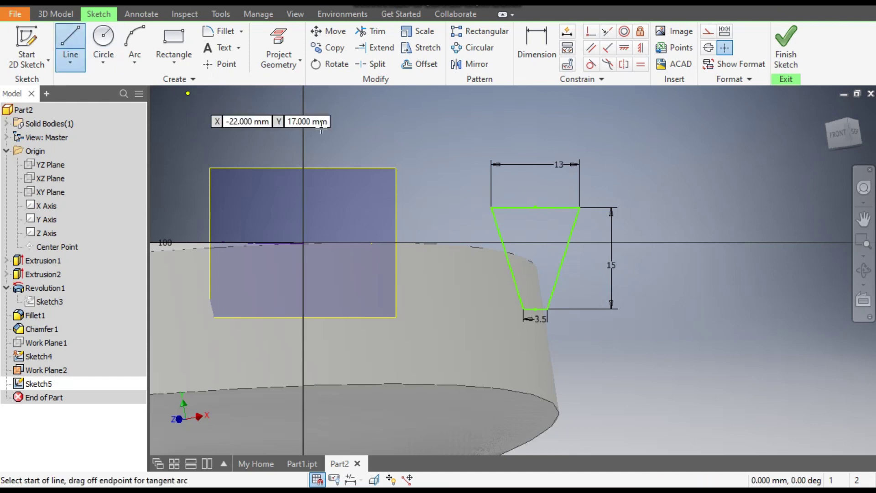
{"action": "left_click", "coordinate": [538, 208]}
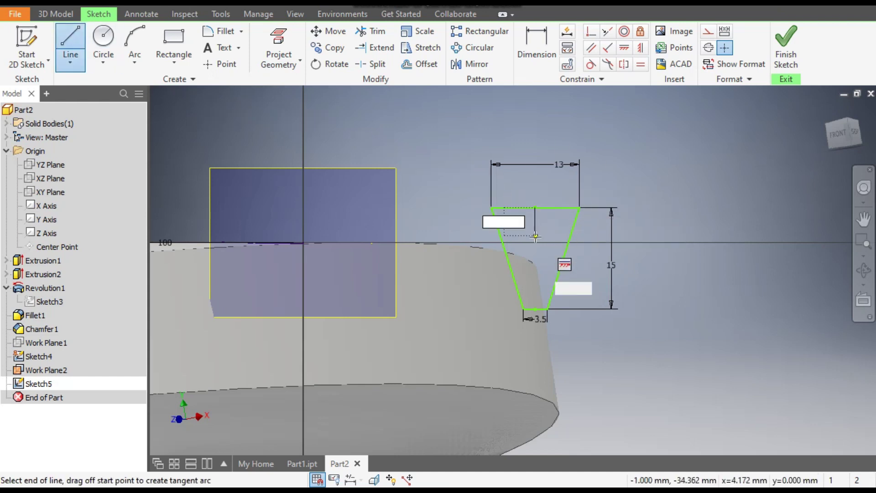
{"action": "type", "text": "3"}
{"action": "key", "text": "Return"}
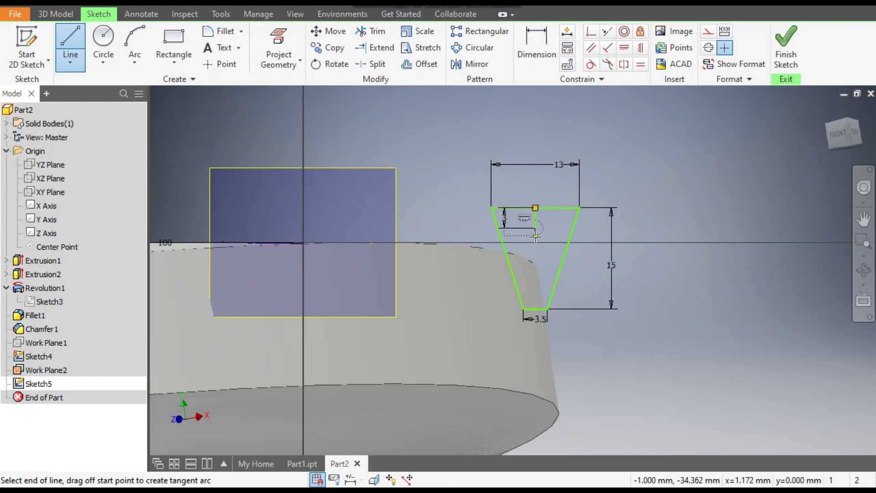
{"action": "key", "text": "Escape"}
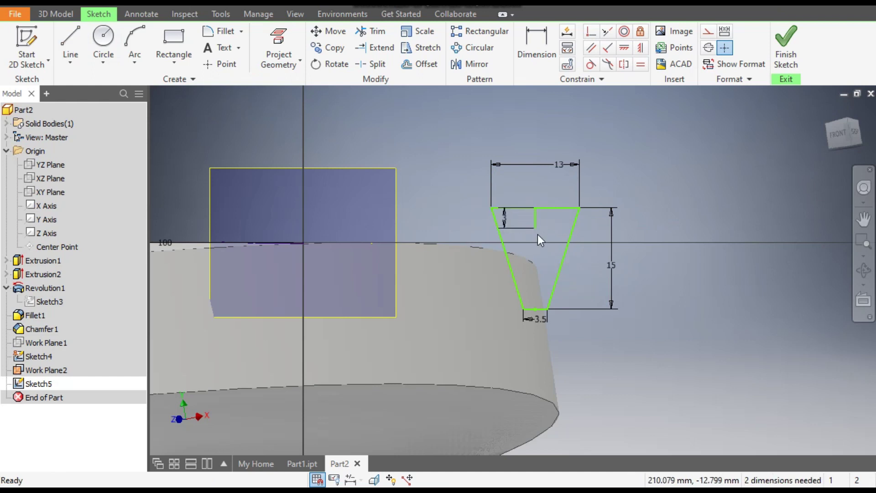
{"action": "scroll", "coordinate": [537, 234], "scroll_direction": "down", "scroll_amount": 3}
{"action": "left_click", "coordinate": [537, 209]}
{"action": "left_click", "coordinate": [708, 31]}
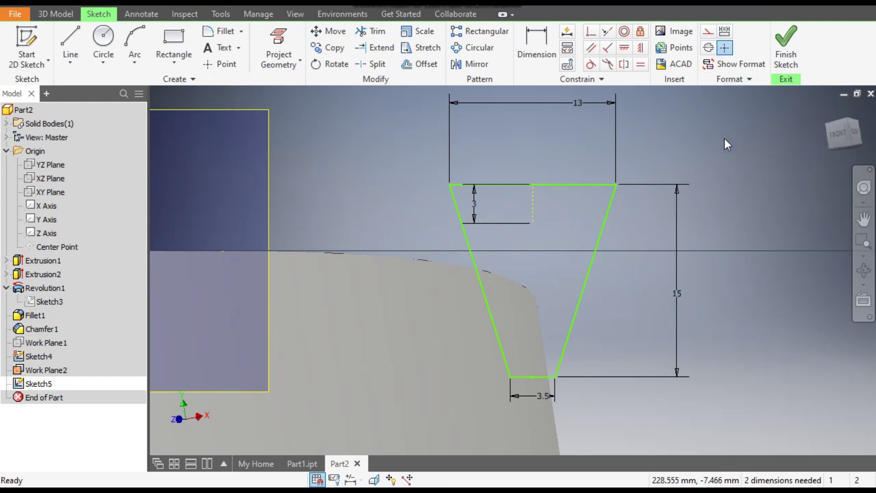
{"action": "scroll", "coordinate": [725, 139], "scroll_direction": "up", "scroll_amount": 3}
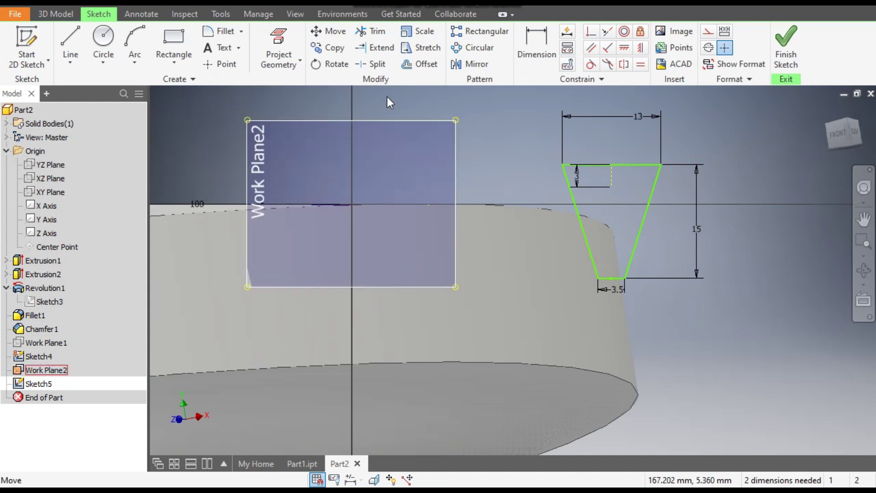
Project the curve and make the construction line's lower end coincident with the curve's endpoint.
{"action": "left_click", "coordinate": [279, 45]}
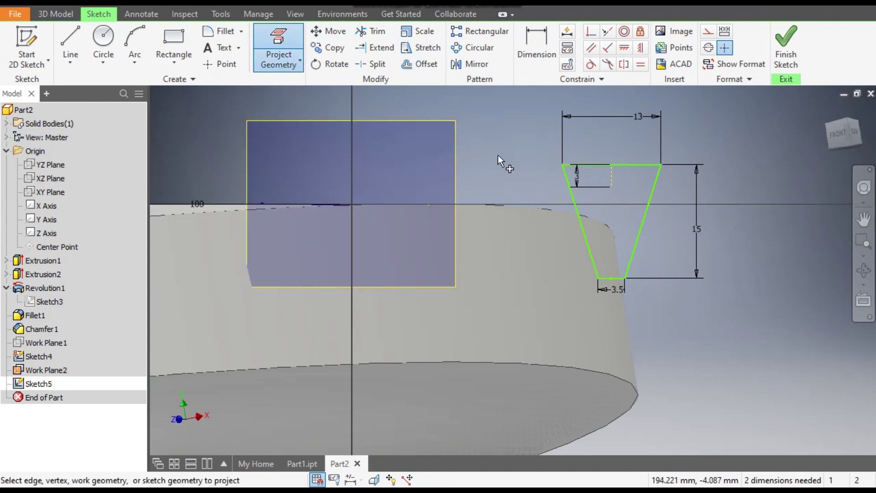
{"action": "mouse_move", "coordinate": [486, 159]}
{"action": "middle_mouse_down", "text": "shift"}
{"action": "mouse_move", "coordinate": [528, 172]}
{"action": "mouse_move", "coordinate": [514, 207]}
{"action": "middle_mouse_up", "text": "shift"}
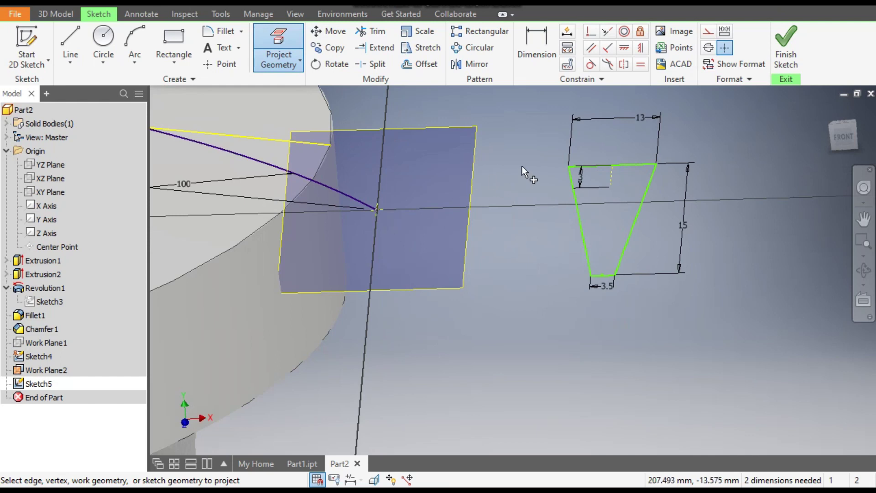
{"action": "key", "text": "Escape"}
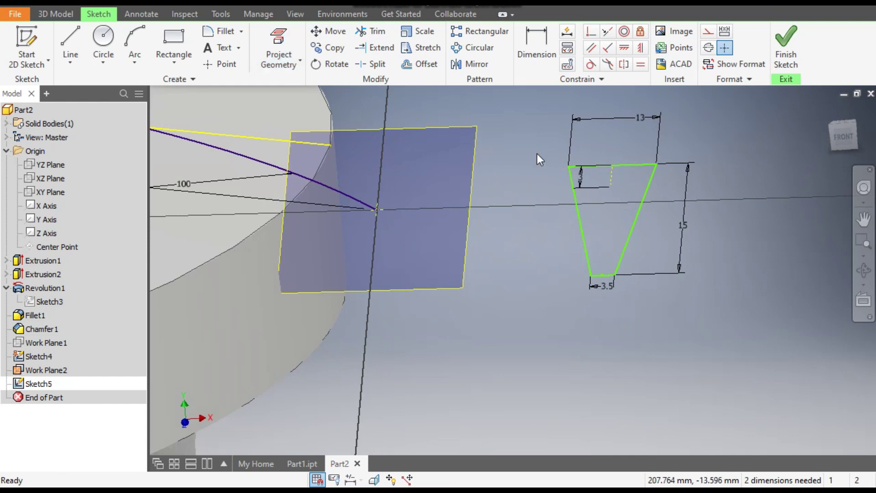
{"action": "left_click", "coordinate": [591, 31]}
{"action": "left_click", "coordinate": [611, 187]}
{"action": "left_click", "coordinate": [379, 210]}
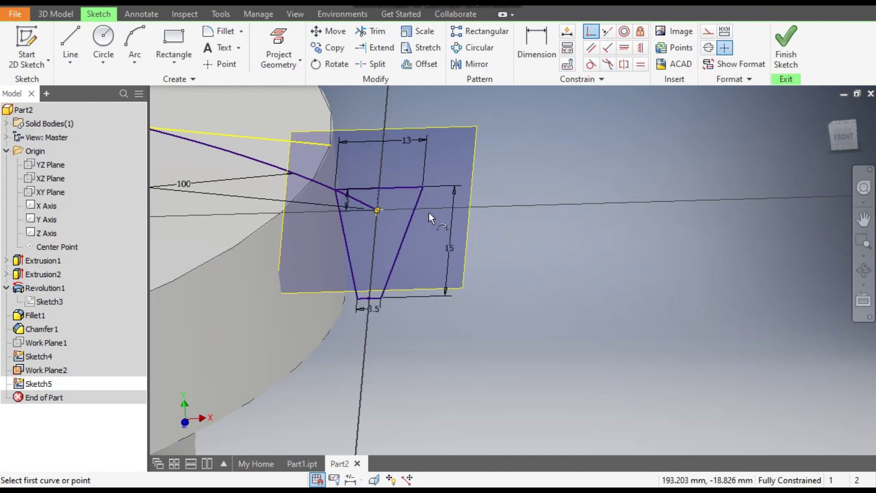
{"action": "middle_click_drag", "start_coordinate": [455, 213], "coordinate": [515, 219]}
{"action": "scroll", "coordinate": [559, 248], "scroll_direction": "down", "scroll_amount": 3}
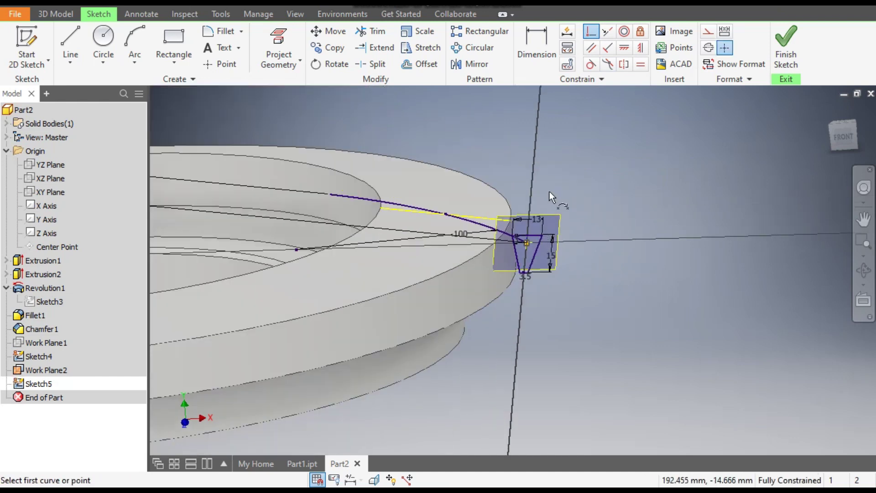
{"action": "middle_click_drag", "start_coordinate": [554, 196], "coordinate": [561, 196]}
{"action": "scroll", "coordinate": [528, 248], "scroll_direction": "up", "scroll_amount": 3}
{"action": "scroll", "coordinate": [528, 248], "scroll_direction": "down", "scroll_amount": 1}
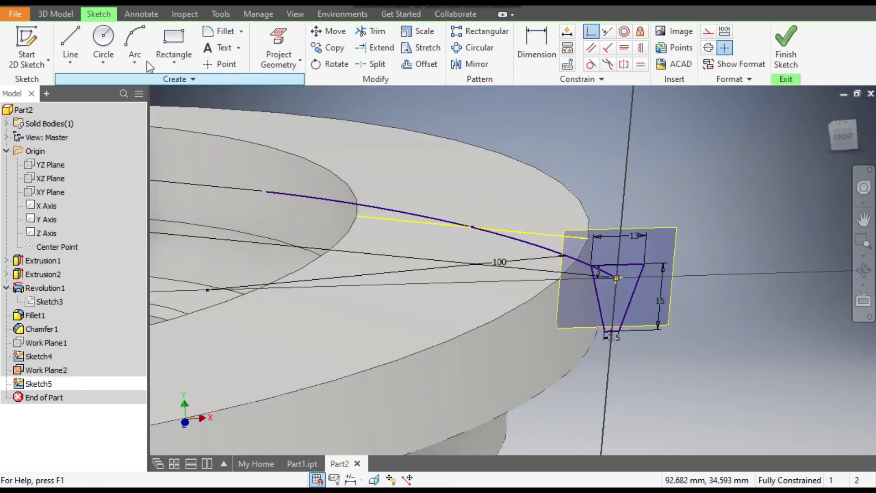
Sweep-cut the trapezoid profile along the purple curve to carve the first tooth groove.
{"action": "left_click", "coordinate": [71, 14]}
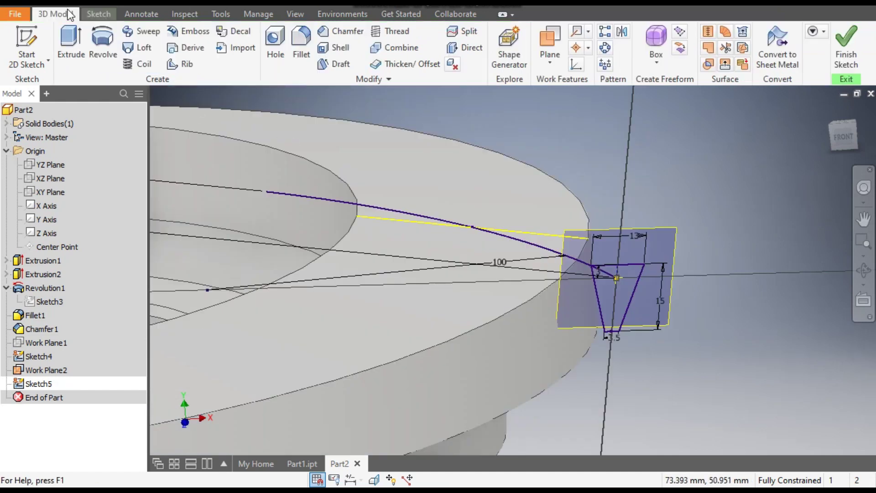
{"action": "left_click", "coordinate": [146, 35]}
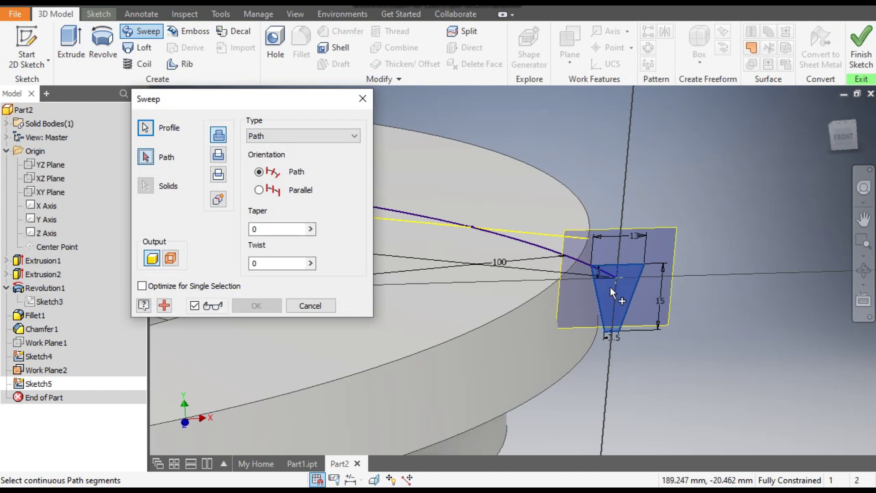
{"action": "left_click", "coordinate": [513, 237]}
{"action": "scroll", "coordinate": [671, 199], "scroll_direction": "down", "scroll_amount": 5}
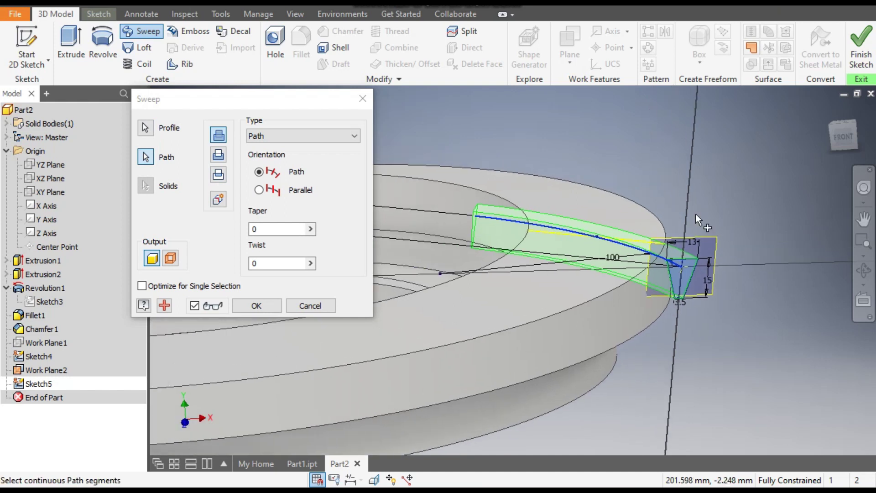
{"action": "left_click", "coordinate": [218, 156]}
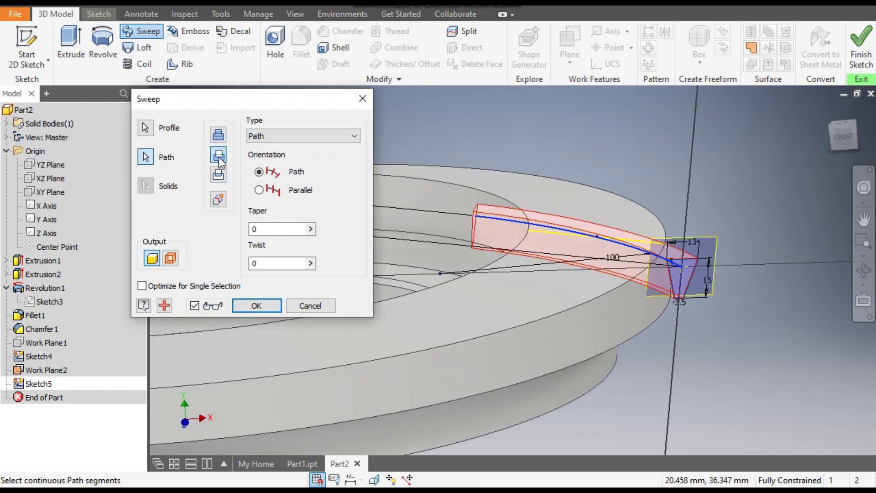
{"action": "left_click", "coordinate": [269, 304]}
{"action": "middle_click_drag", "start_coordinate": [737, 237], "coordinate": [699, 300], "text": "shift"}
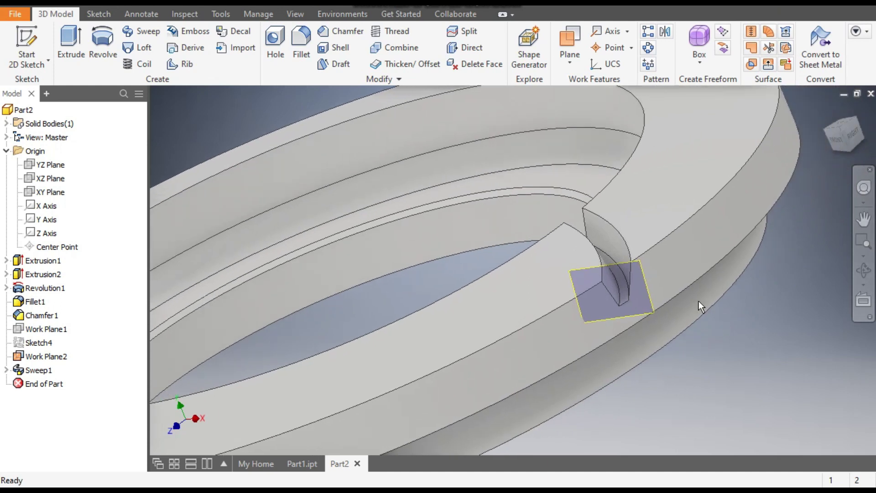
Turn off the visibility of Work Plane2.
{"action": "left_click", "coordinate": [45, 357]}
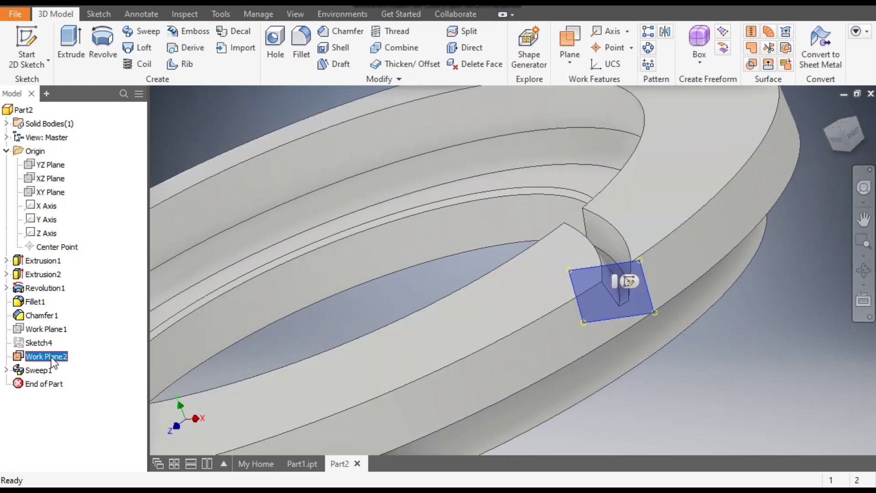
{"action": "right_click", "coordinate": [51, 356]}
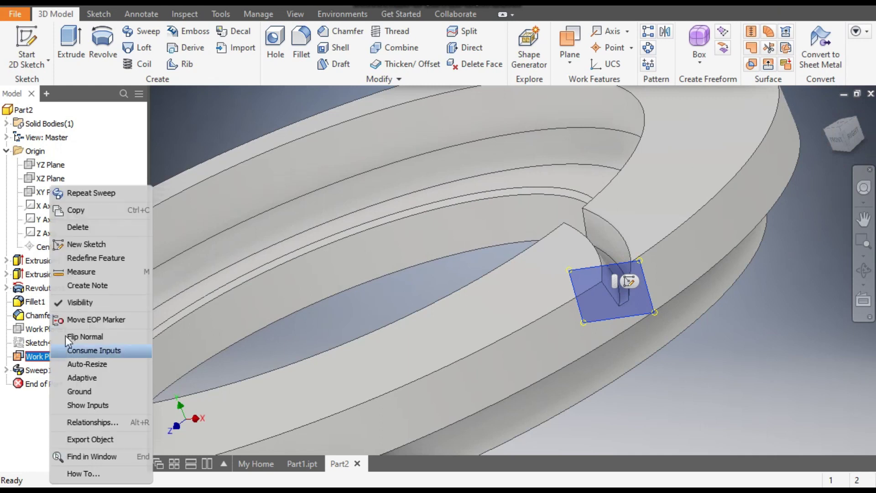
{"action": "left_click", "coordinate": [78, 303]}
{"action": "scroll", "coordinate": [793, 373], "scroll_direction": "down", "scroll_amount": 2}
{"action": "scroll", "coordinate": [628, 352], "scroll_direction": "down", "scroll_amount": 3}
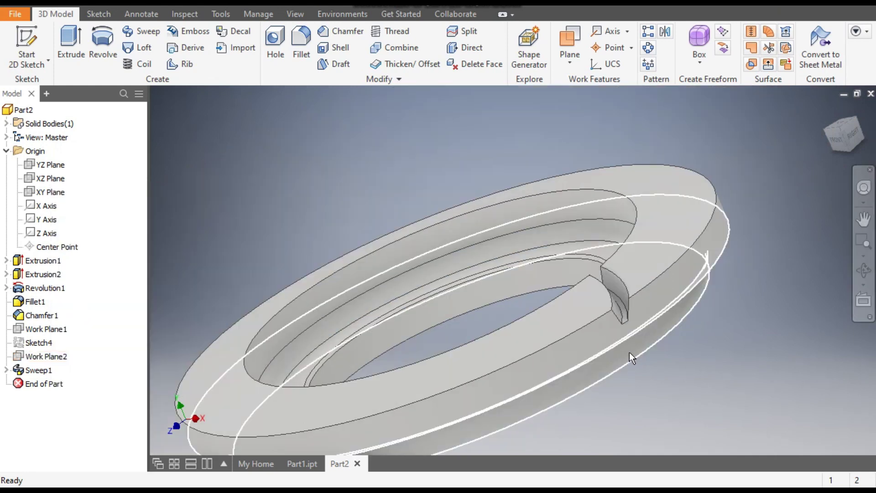
{"action": "scroll", "coordinate": [671, 302], "scroll_direction": "up", "scroll_amount": 1}
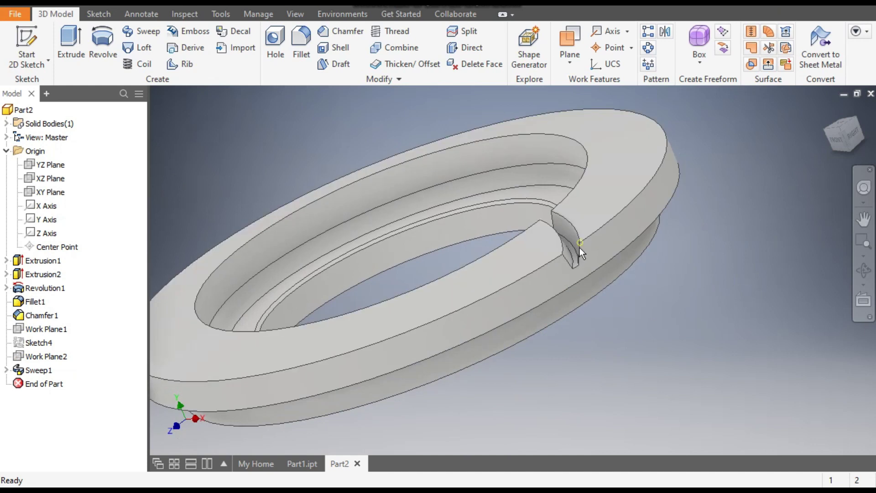
{"action": "scroll", "coordinate": [578, 248], "scroll_direction": "up", "scroll_amount": 3}
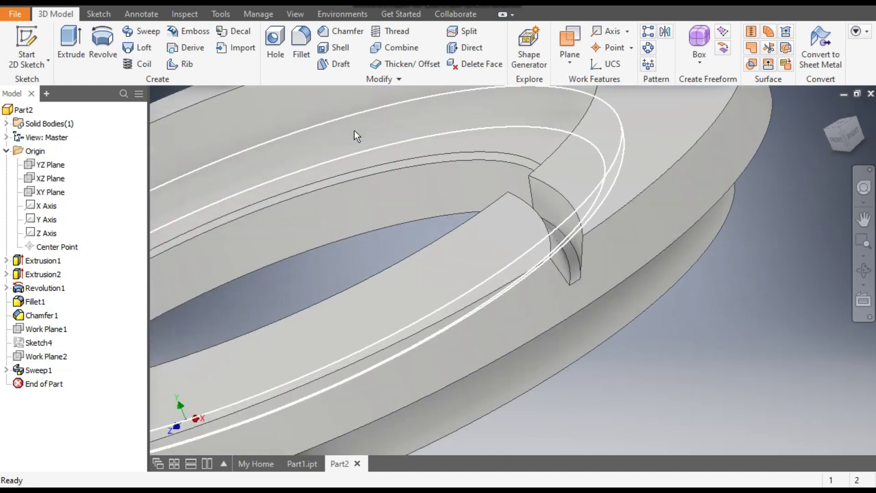
{"action": "left_click", "coordinate": [304, 38]}
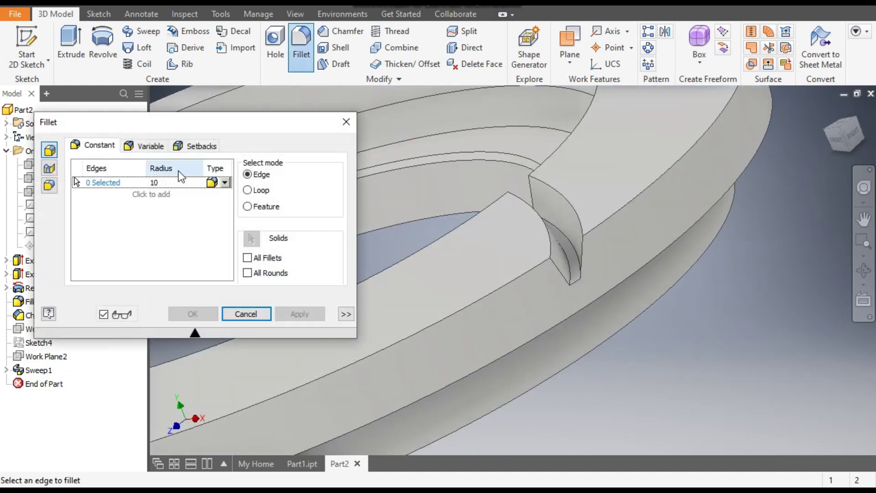
{"action": "type", "text": "0"}
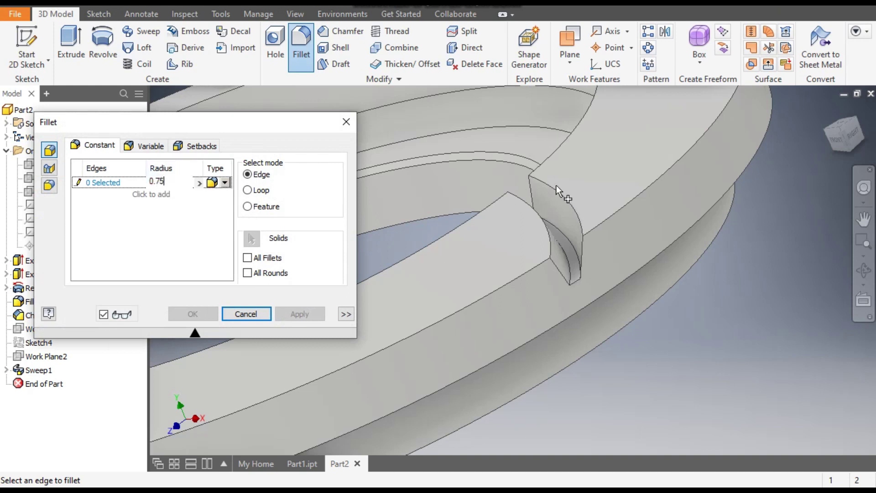
{"action": "left_click", "coordinate": [565, 201]}
{"action": "left_click", "coordinate": [580, 277]}
{"action": "scroll", "coordinate": [581, 279], "scroll_direction": "up", "scroll_amount": 3}
{"action": "left_click", "coordinate": [502, 211]}
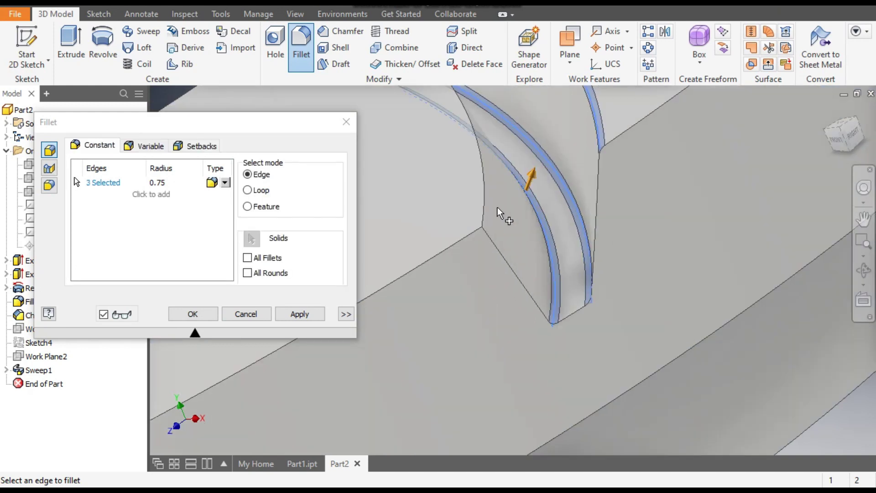
{"action": "scroll", "coordinate": [549, 268], "scroll_direction": "down", "scroll_amount": 3}
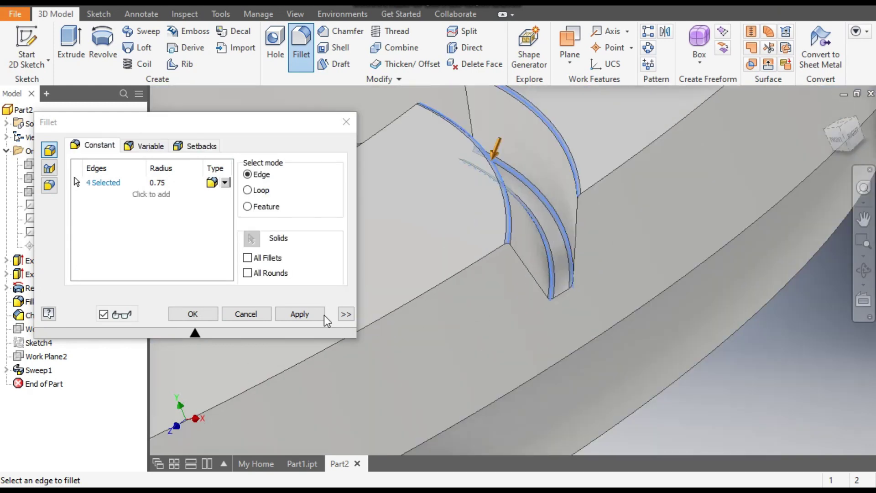
{"action": "left_click", "coordinate": [207, 315]}
{"action": "scroll", "coordinate": [569, 332], "scroll_direction": "down", "scroll_amount": 3}
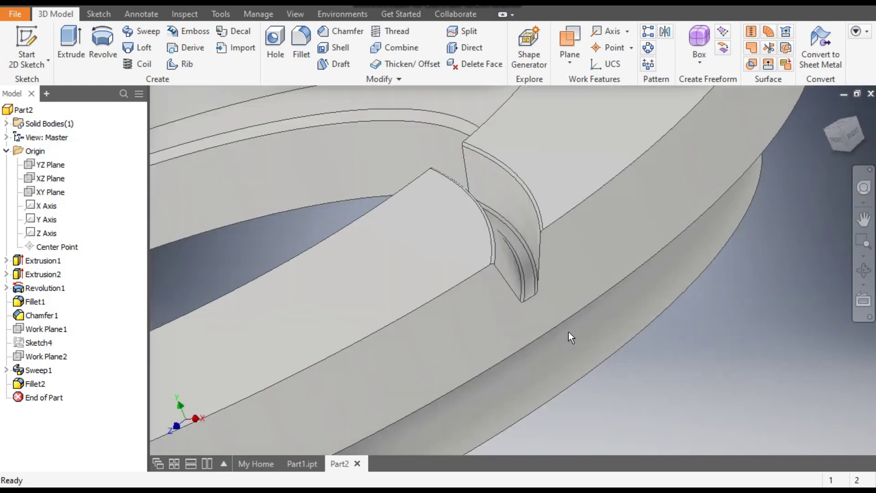
{"action": "scroll", "coordinate": [568, 338], "scroll_direction": "down", "scroll_amount": 5}
{"action": "middle_click_drag", "start_coordinate": [569, 338], "coordinate": [694, 339], "text": "shift"}
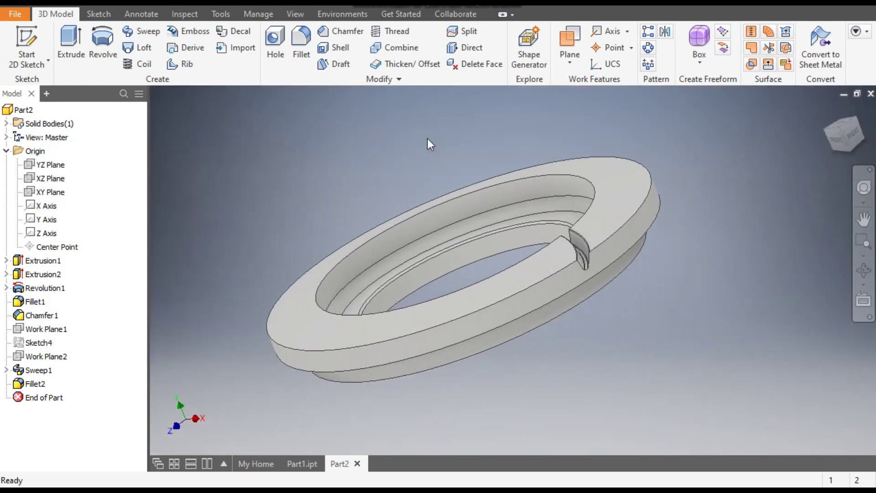
Circular-pattern Sweep1 and Fillet2 48 times around the ring's centre axis.
{"action": "left_click", "coordinate": [648, 48]}
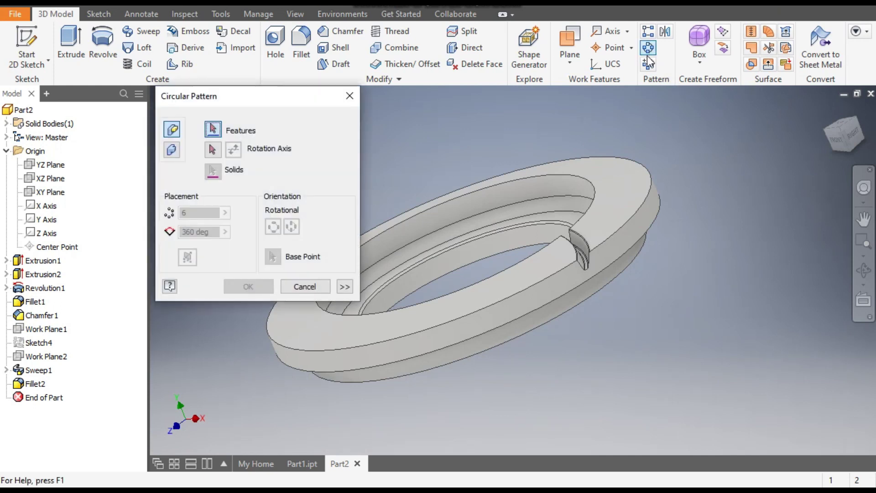
{"action": "left_click", "coordinate": [40, 371]}
{"action": "left_click", "coordinate": [41, 383]}
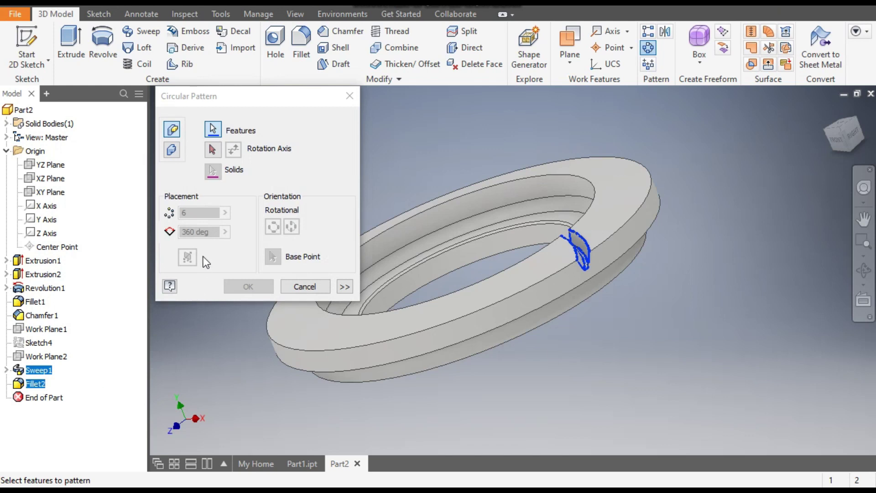
{"action": "left_click", "coordinate": [213, 150]}
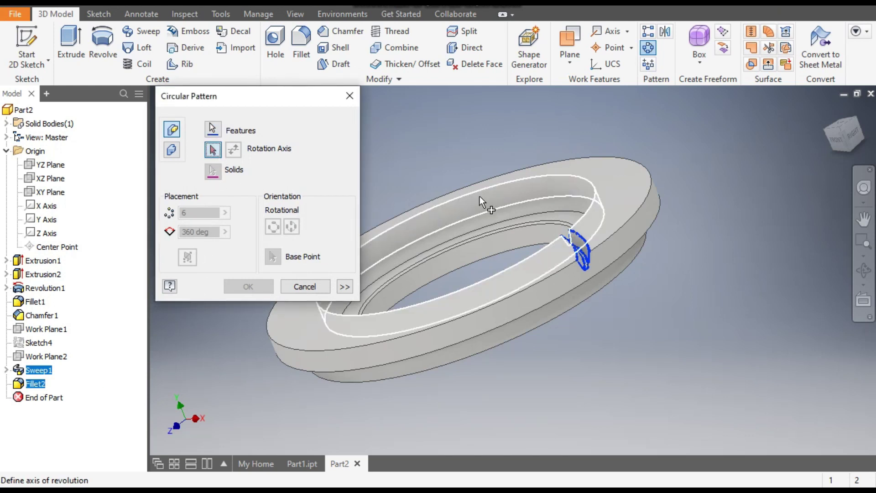
{"action": "left_click", "coordinate": [480, 196]}
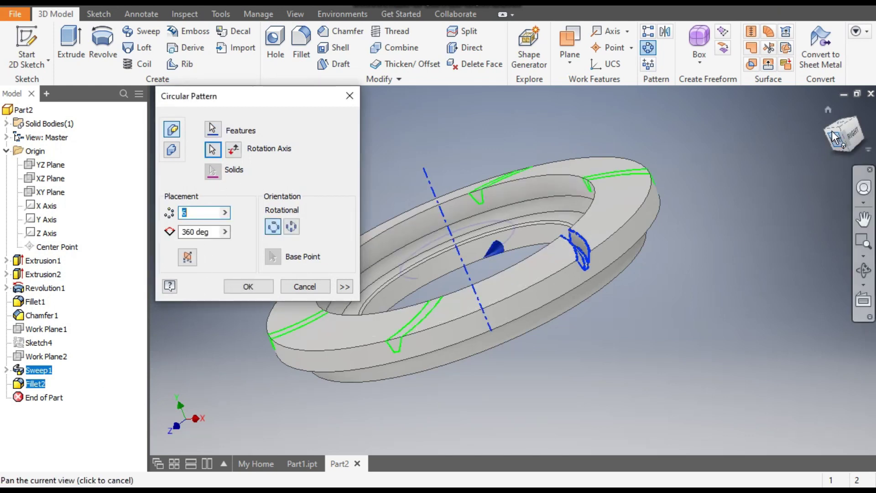
{"action": "left_click", "coordinate": [827, 110]}
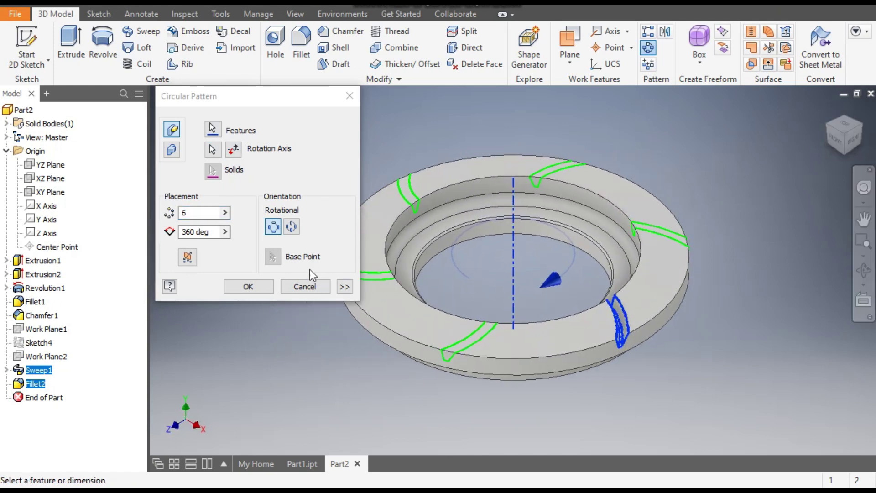
{"action": "double_click", "coordinate": [196, 212]}
{"action": "type", "text": "48"}
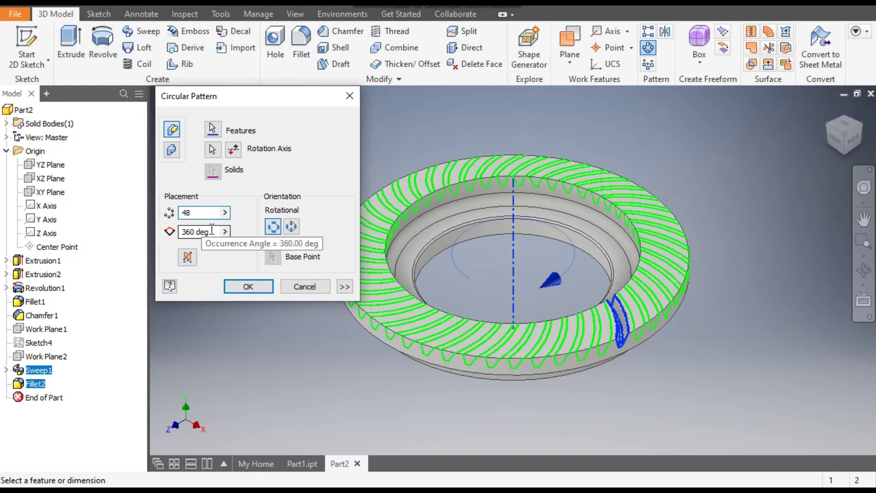
{"action": "left_click", "coordinate": [268, 290]}
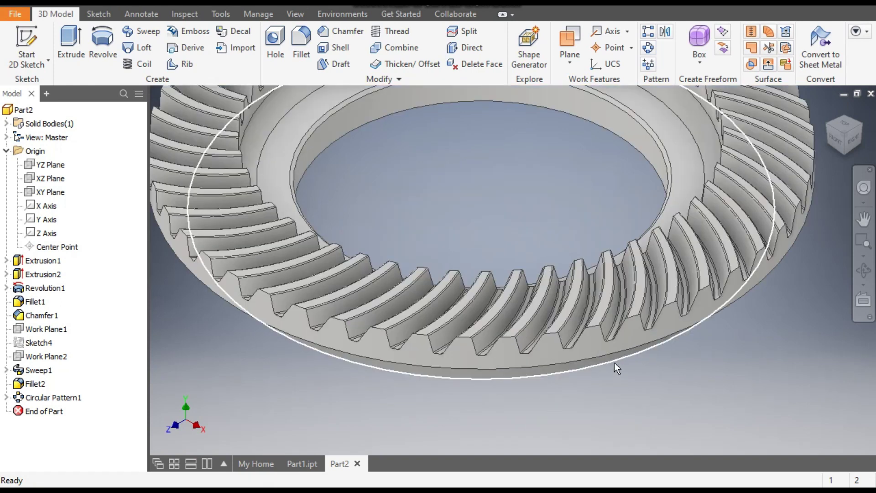
{"action": "scroll", "coordinate": [614, 362], "scroll_direction": "down", "scroll_amount": 5}
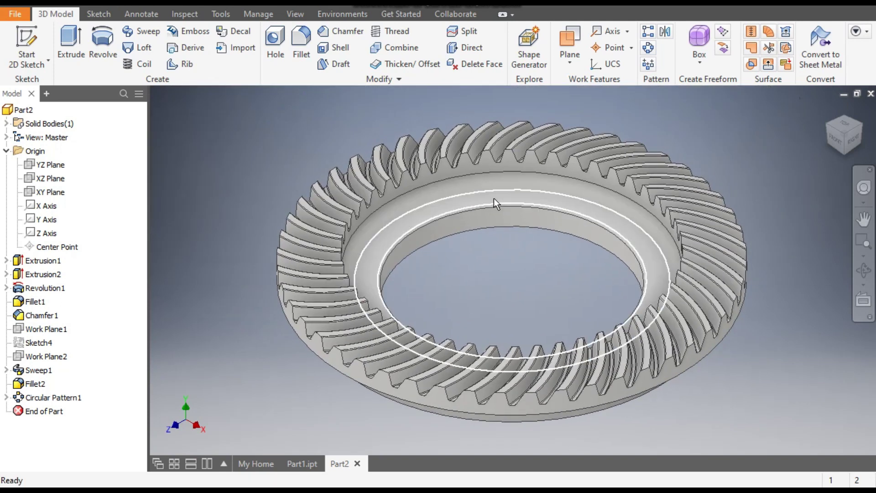
Check Part1.ipt for reference, then start a sketch on Part2's inner flange face.
{"action": "left_click", "coordinate": [305, 464]}
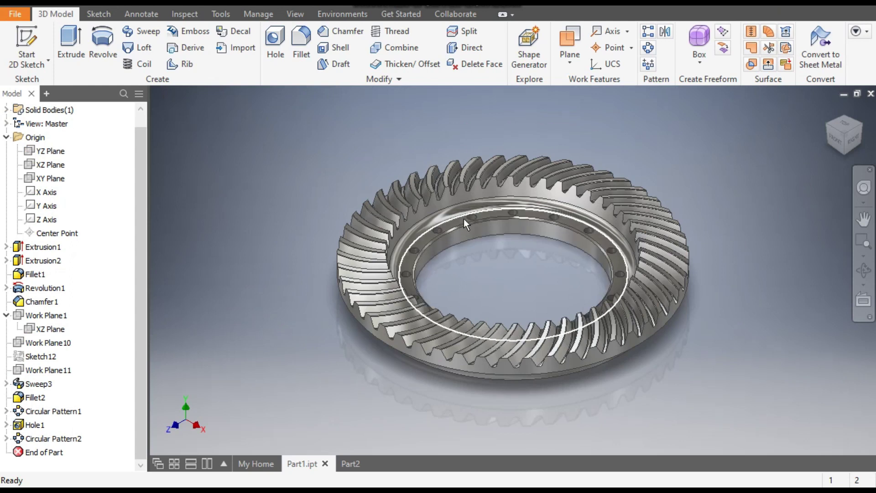
{"action": "left_click", "coordinate": [349, 463]}
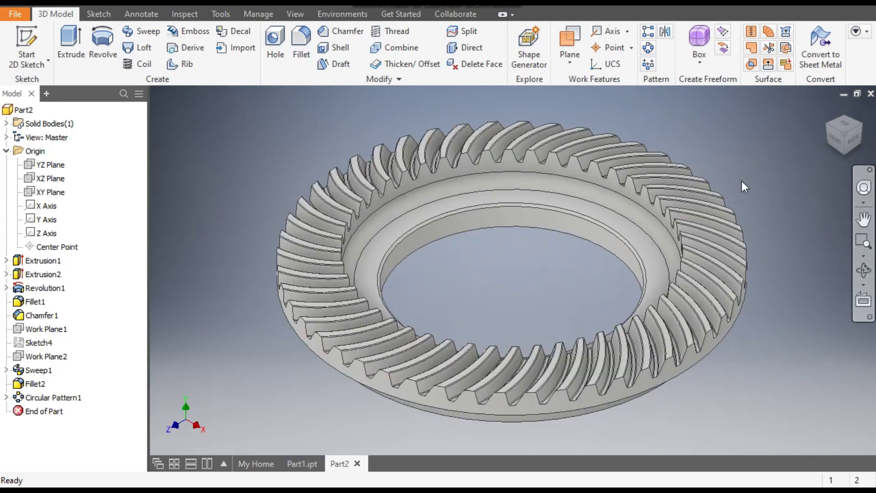
{"action": "left_click", "coordinate": [488, 195]}
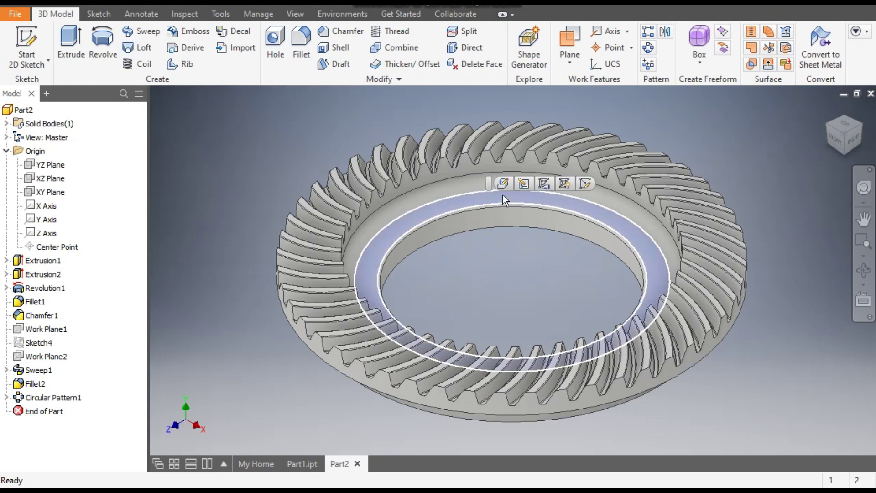
{"action": "left_click", "coordinate": [583, 182]}
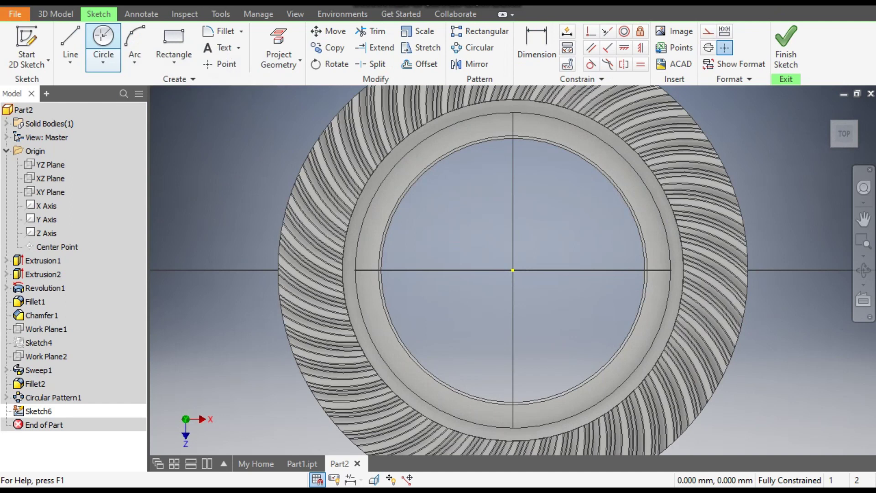
Draw a 222 mm circle at the sketch origin and make it construction geometry.
{"action": "left_click", "coordinate": [104, 40]}
{"action": "left_click", "coordinate": [513, 270]}
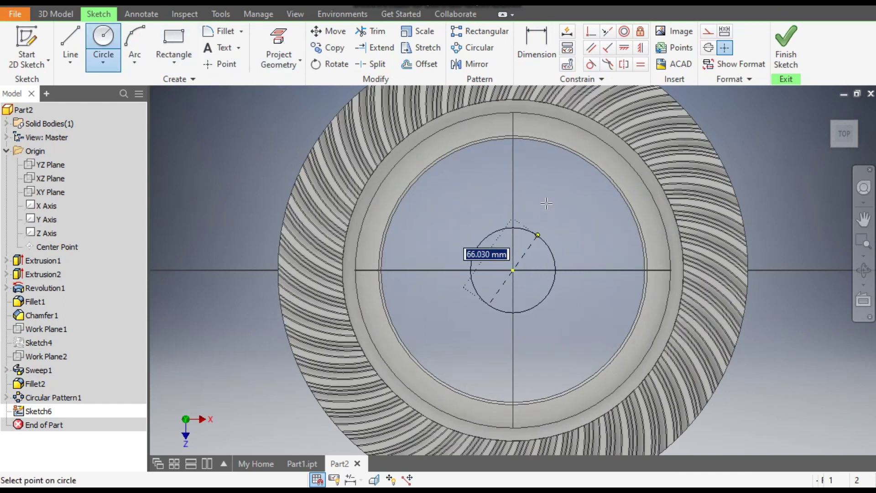
{"action": "type", "text": "22"}
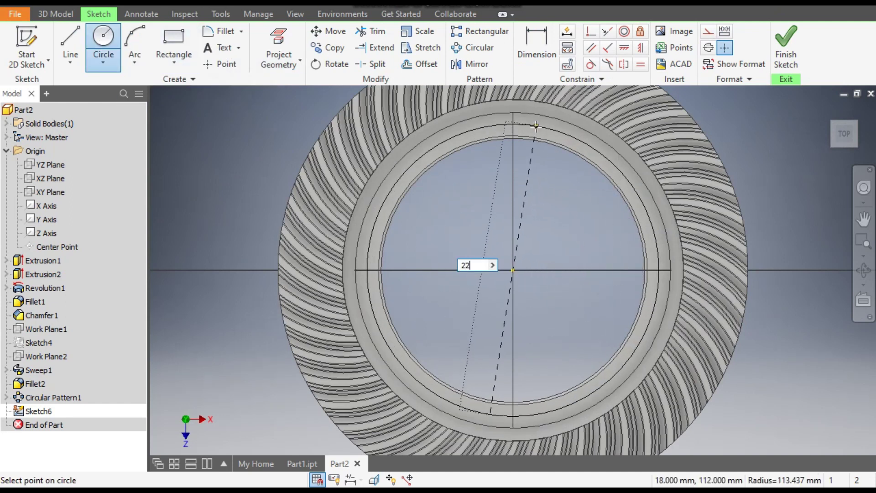
{"action": "key", "text": "Return"}
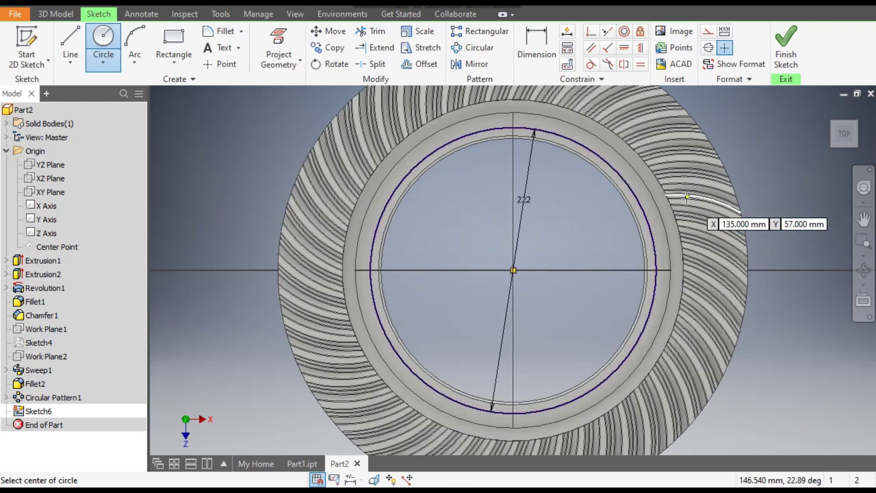
{"action": "key", "text": "Escape"}
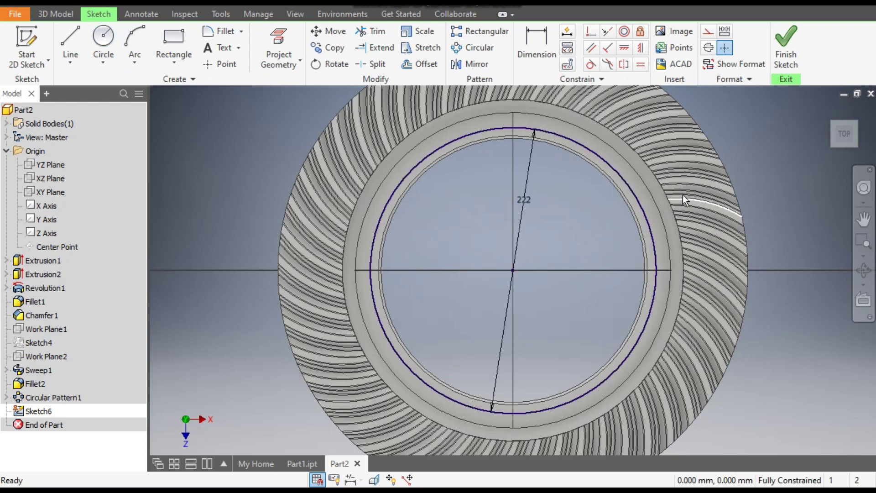
{"action": "left_click", "coordinate": [582, 149]}
{"action": "left_click", "coordinate": [710, 33]}
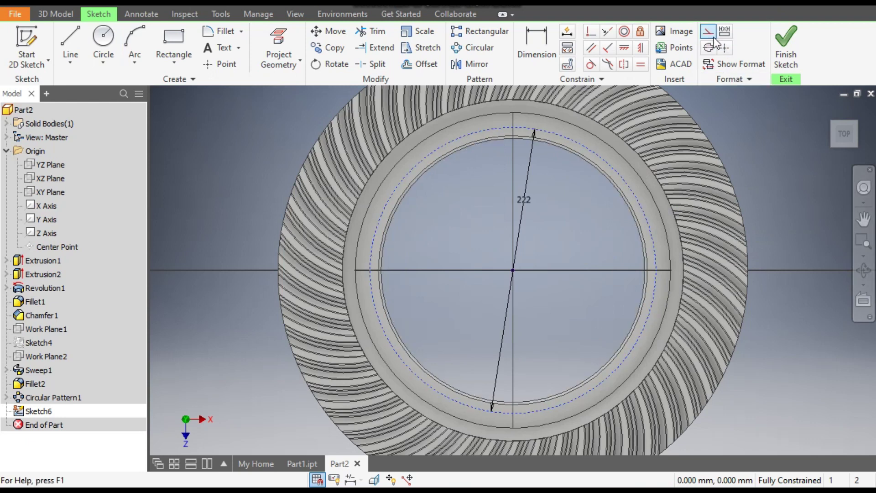
Place a point at the circle's top, constrain it vertical to the centre, and finish.
{"action": "left_click", "coordinate": [557, 143]}
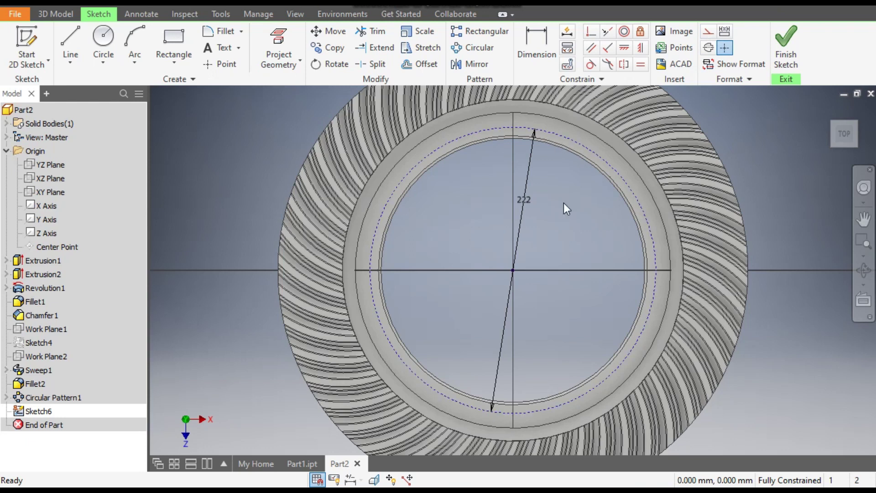
{"action": "left_click", "coordinate": [220, 64]}
{"action": "left_click", "coordinate": [514, 127]}
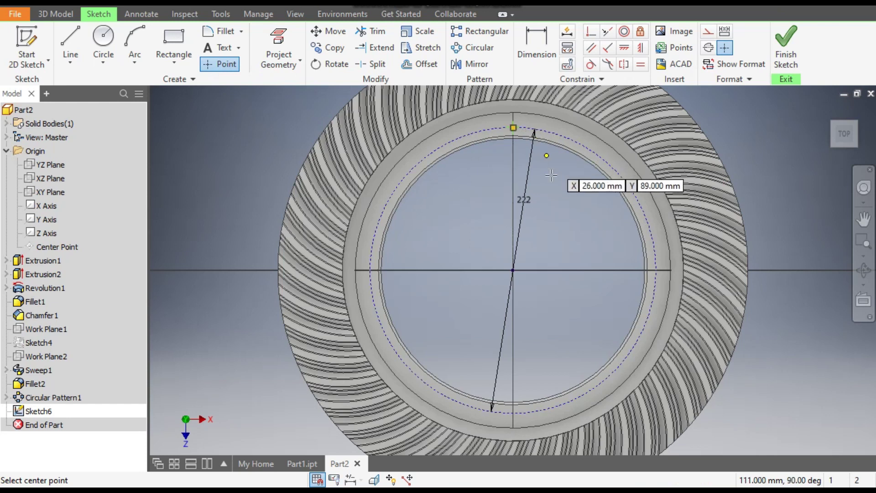
{"action": "key", "text": "Escape"}
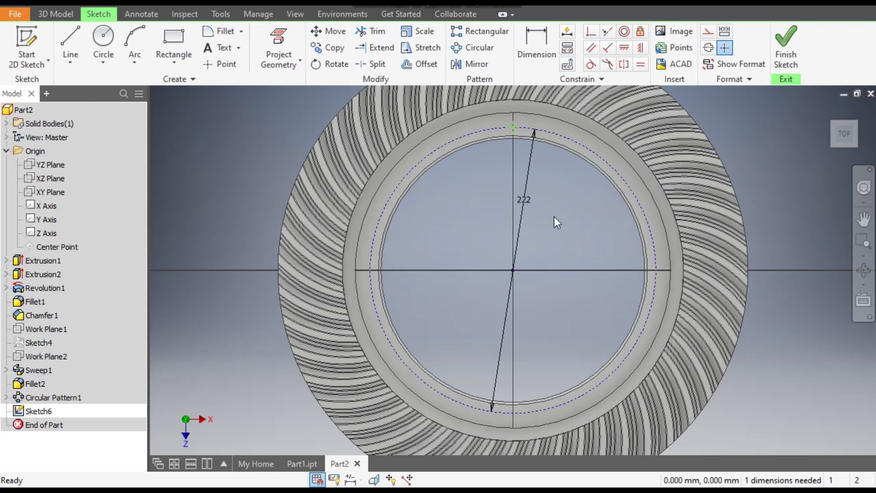
{"action": "left_click_drag", "start_coordinate": [518, 130], "coordinate": [530, 146]}
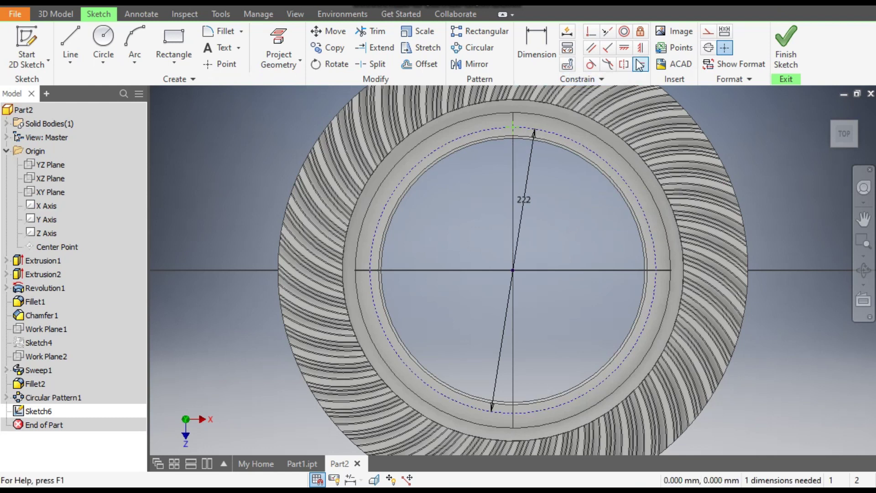
{"action": "left_click", "coordinate": [627, 48]}
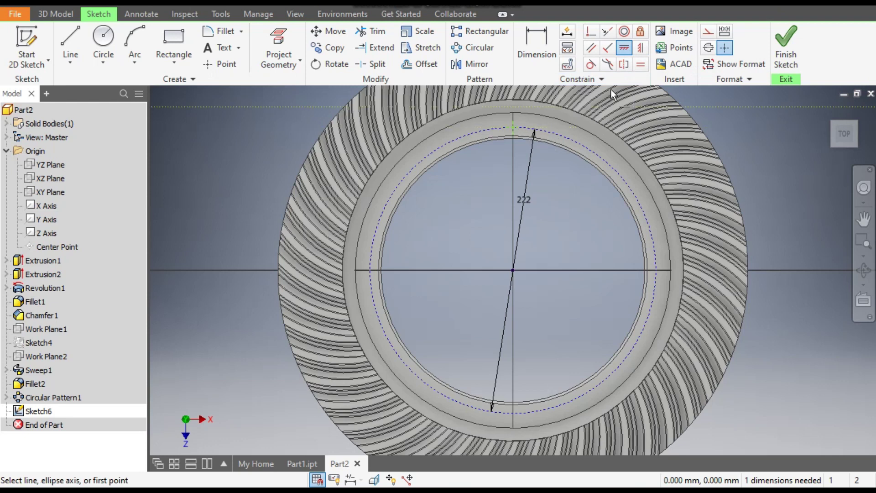
{"action": "left_click", "coordinate": [644, 46]}
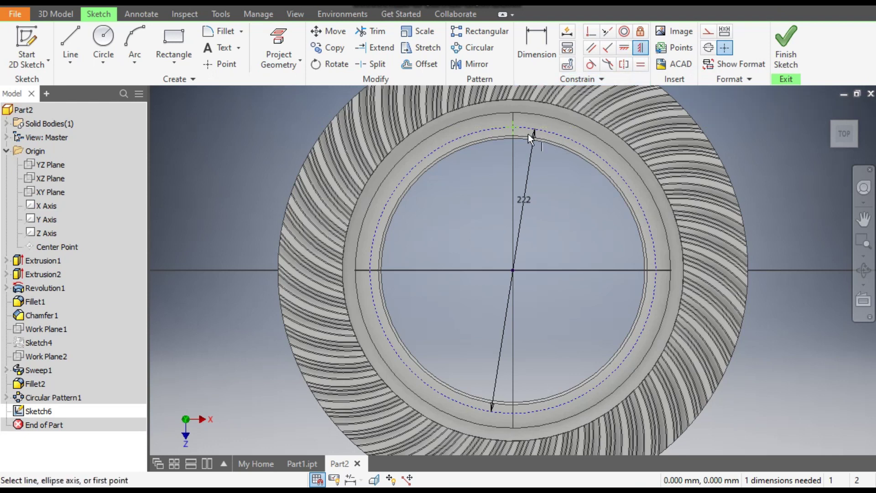
{"action": "left_click", "coordinate": [514, 127]}
{"action": "left_click", "coordinate": [516, 272]}
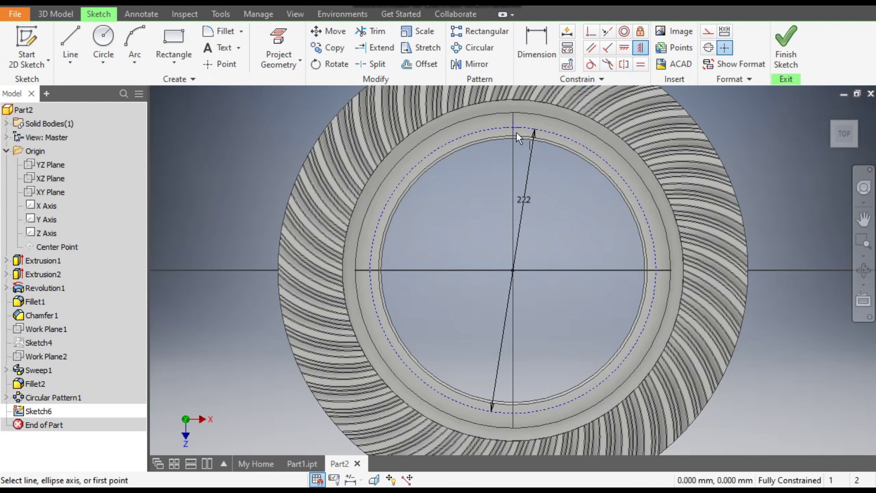
{"action": "left_click", "coordinate": [786, 41]}
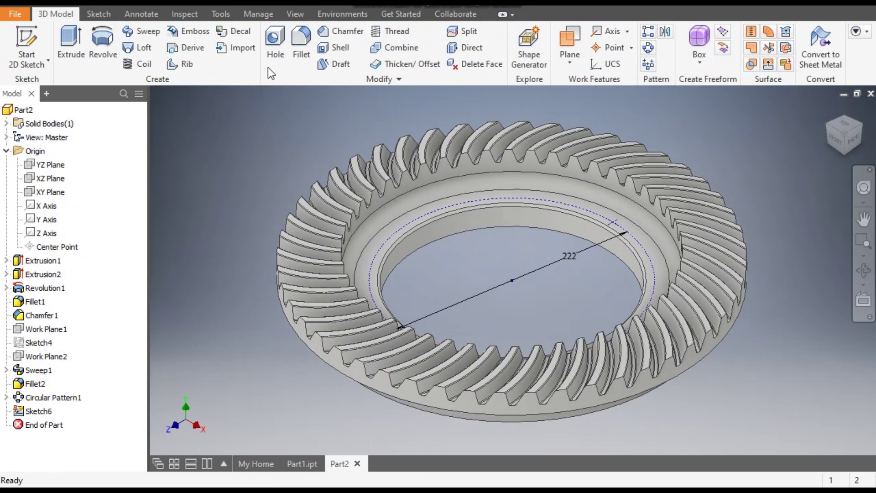
Create a tapped ISO Metric M12x1.5 hole, 24 mm deep with no seat, at the sketch point.
{"action": "left_click", "coordinate": [274, 38]}
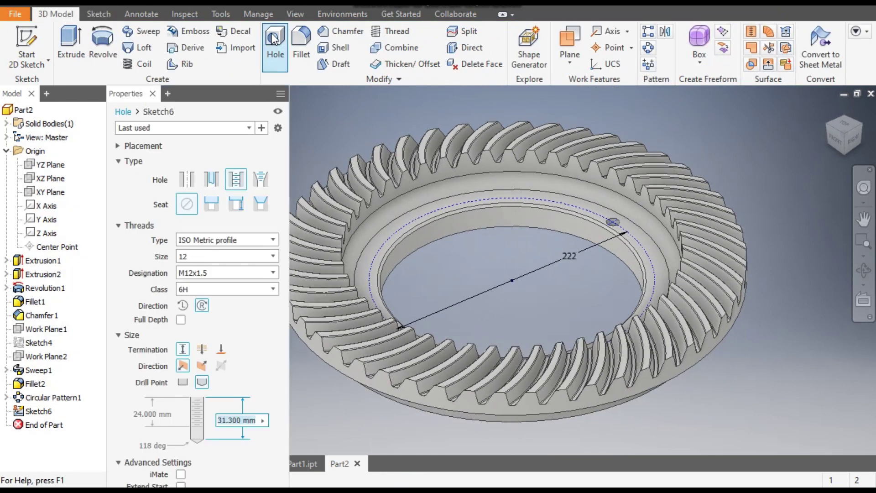
{"action": "left_click", "coordinate": [236, 181]}
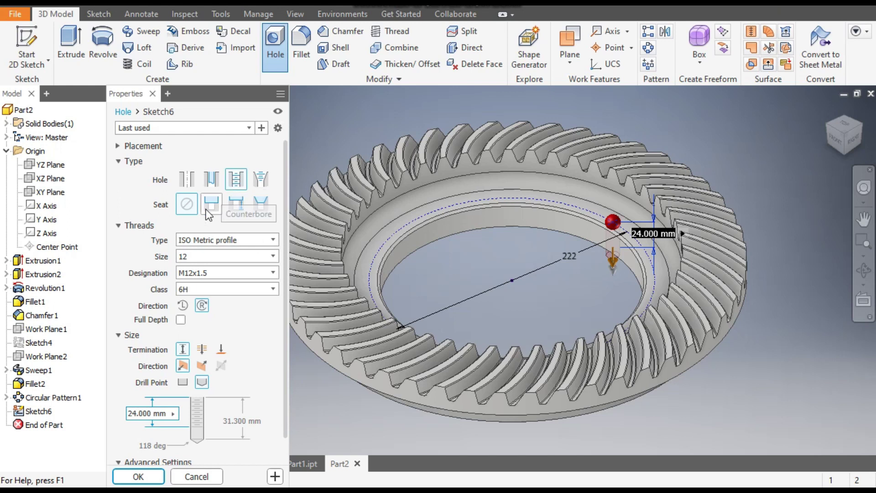
{"action": "left_click", "coordinate": [190, 205]}
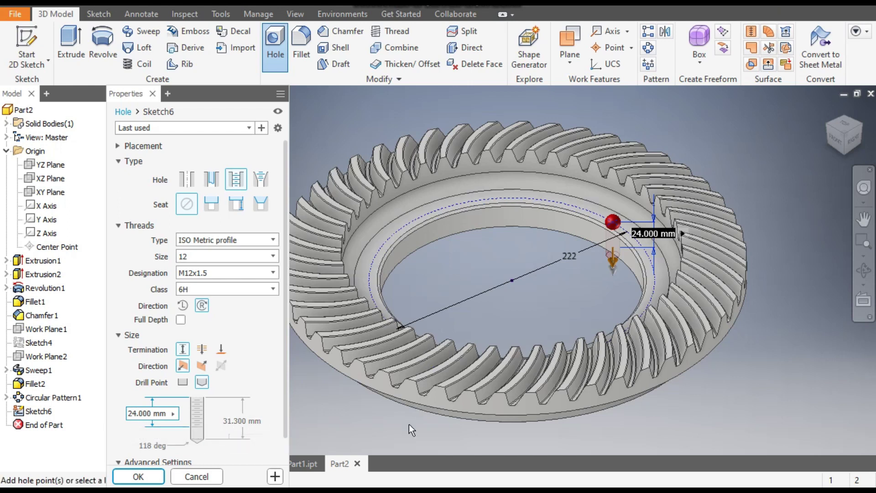
{"action": "scroll", "coordinate": [619, 244], "scroll_direction": "up", "scroll_amount": 2}
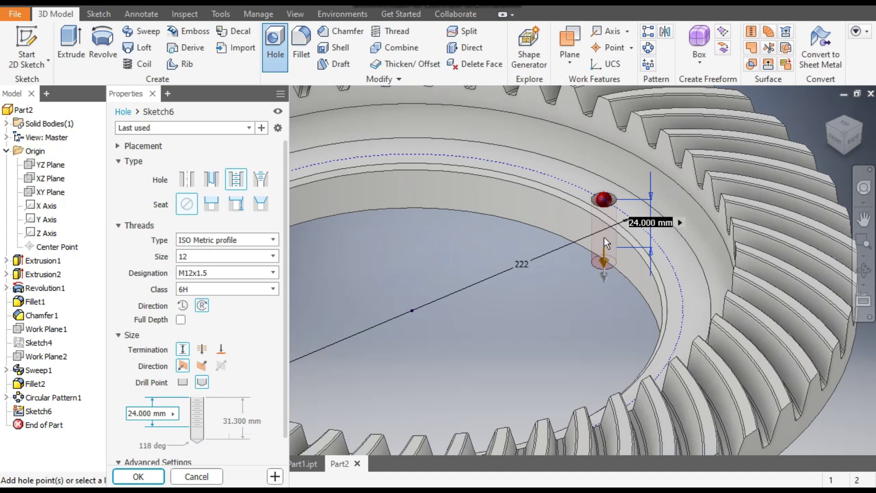
{"action": "scroll", "coordinate": [622, 227], "scroll_direction": "up", "scroll_amount": 2}
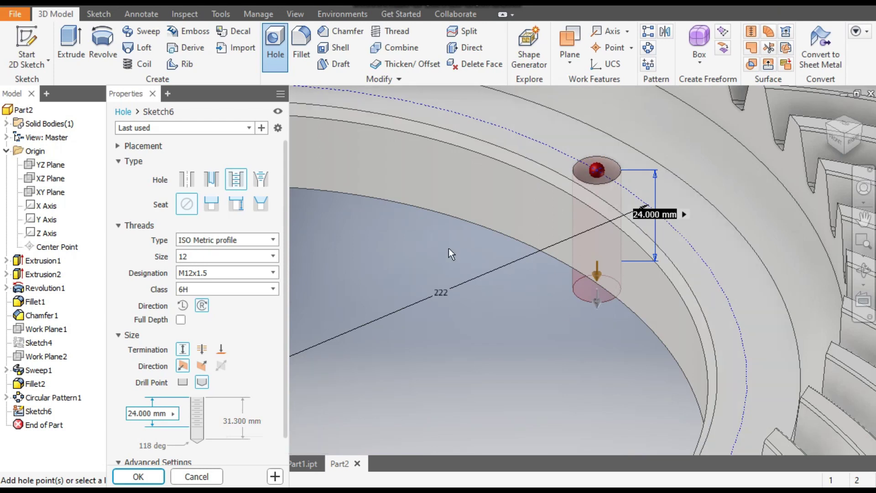
{"action": "scroll", "coordinate": [459, 292], "scroll_direction": "down", "scroll_amount": 5}
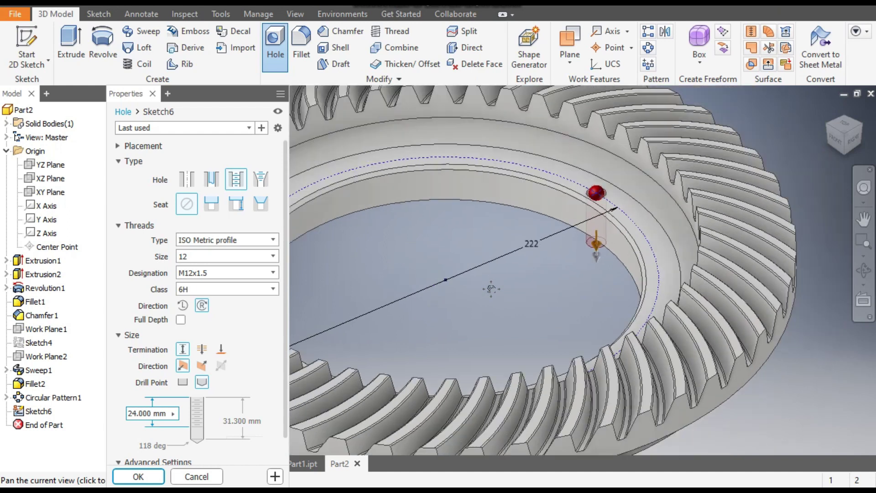
{"action": "left_click", "coordinate": [138, 475]}
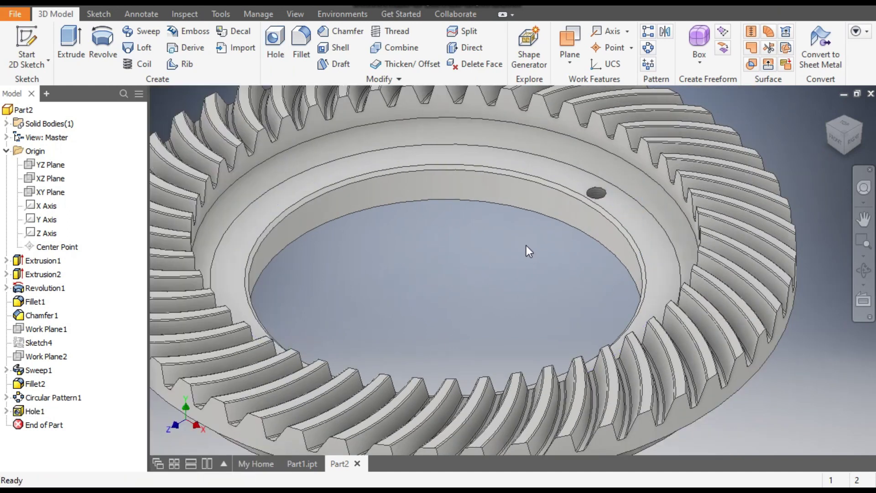
{"action": "scroll", "coordinate": [593, 196], "scroll_direction": "up", "scroll_amount": 5}
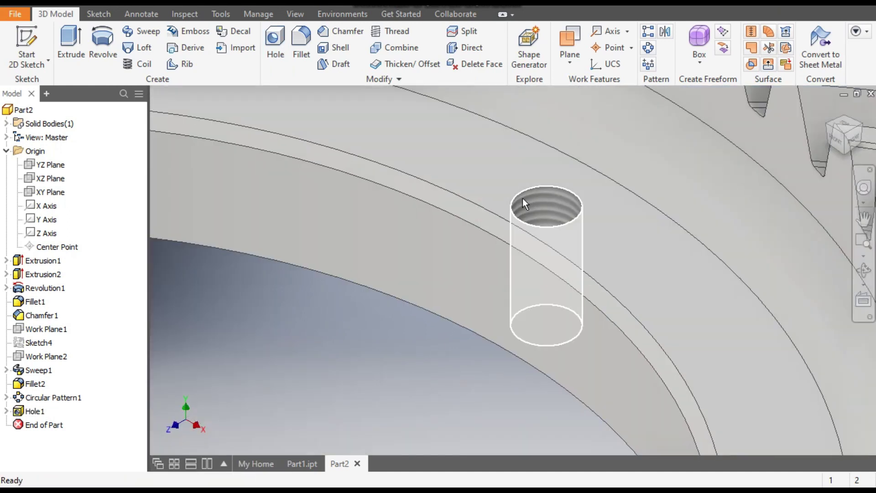
{"action": "scroll", "coordinate": [561, 207], "scroll_direction": "down", "scroll_amount": 5}
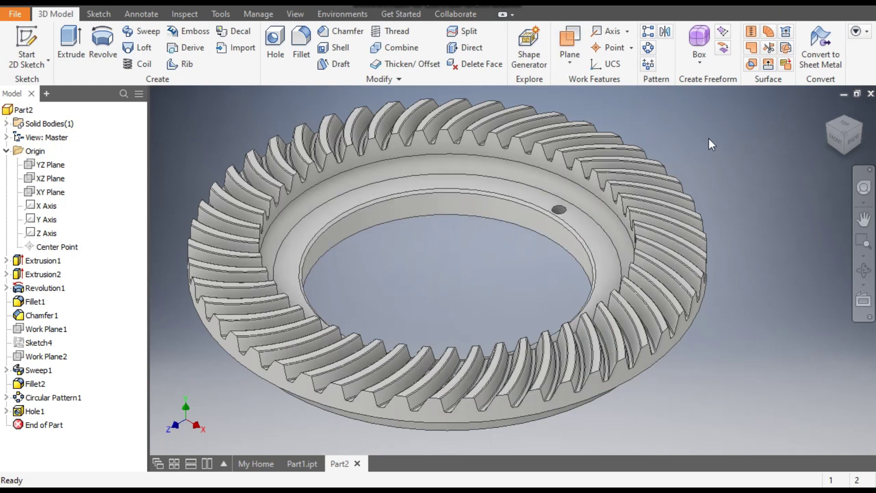
Circular-pattern Hole1 16 times over 360 deg around the inner bore edge.
{"action": "left_click", "coordinate": [648, 48]}
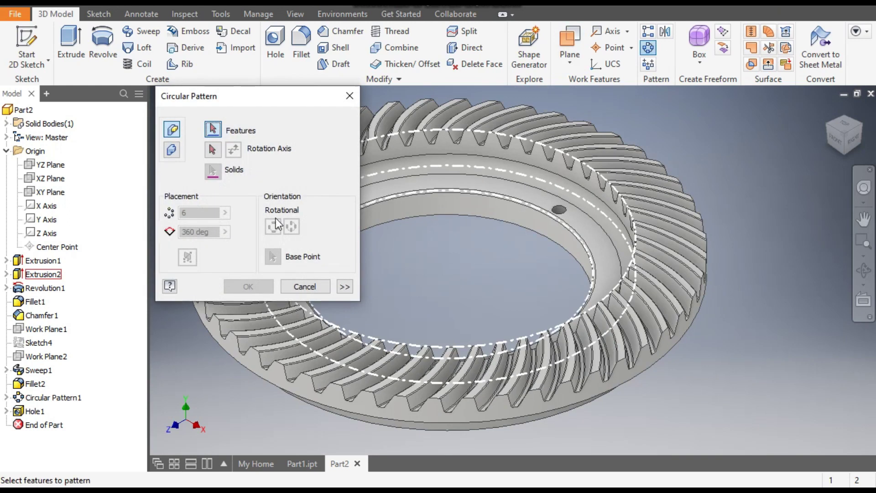
{"action": "left_click", "coordinate": [34, 411]}
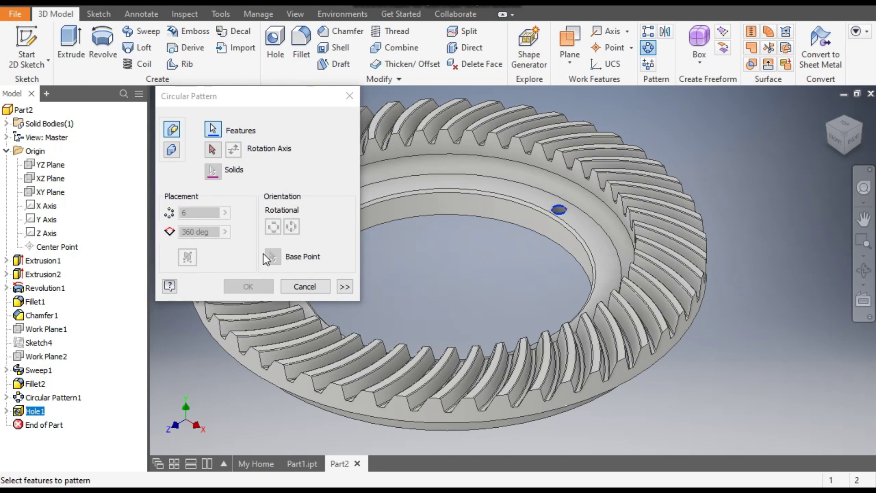
{"action": "left_click", "coordinate": [213, 149]}
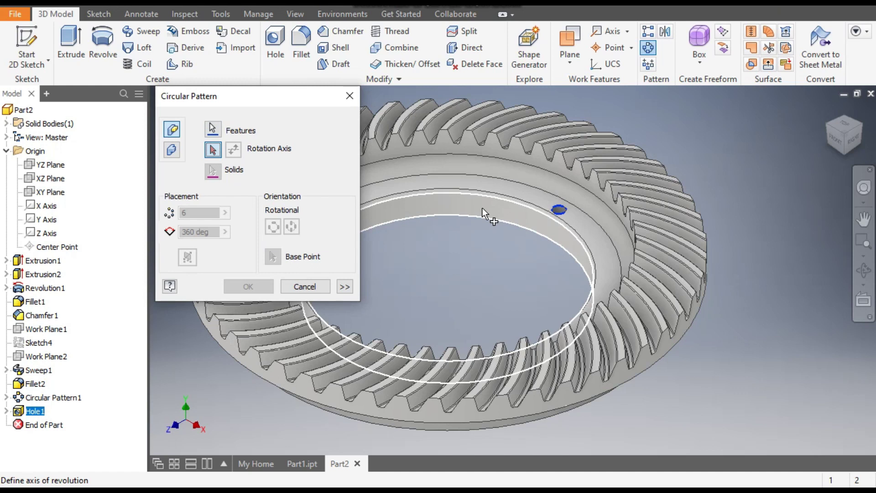
{"action": "middle_click_drag", "start_coordinate": [483, 207], "coordinate": [566, 204]}
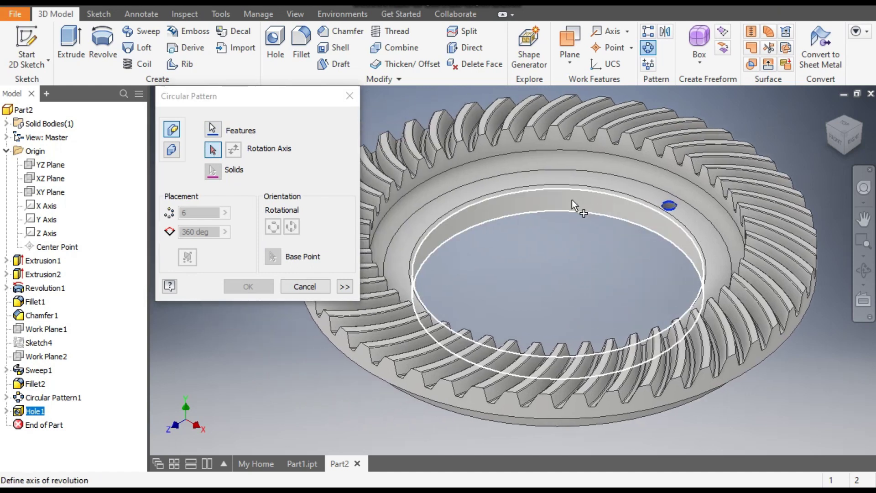
{"action": "left_click", "coordinate": [571, 200]}
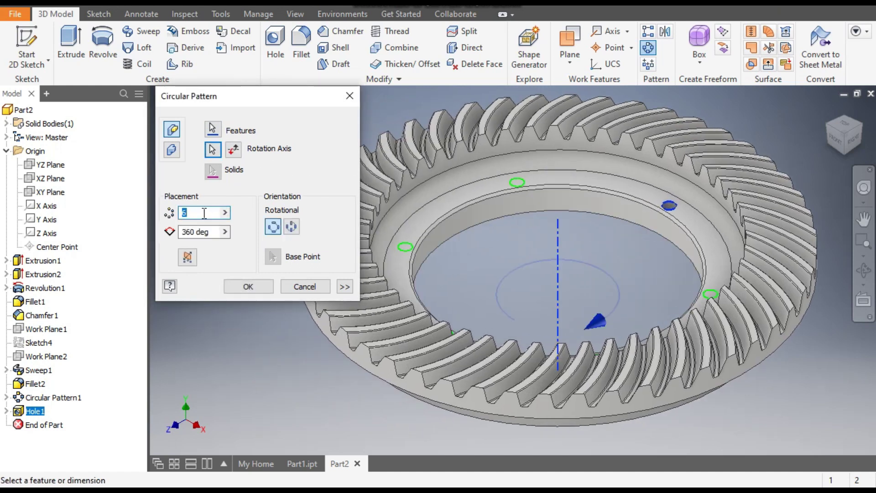
{"action": "type", "text": "16"}
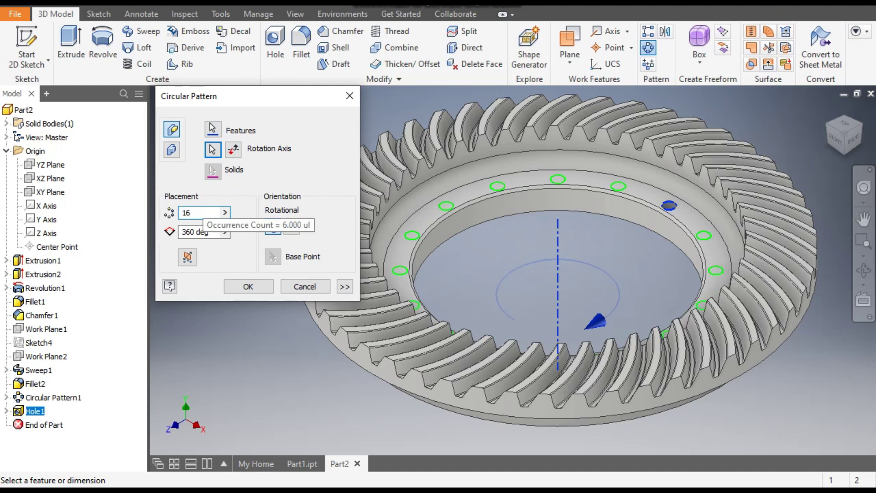
{"action": "left_click", "coordinate": [246, 286]}
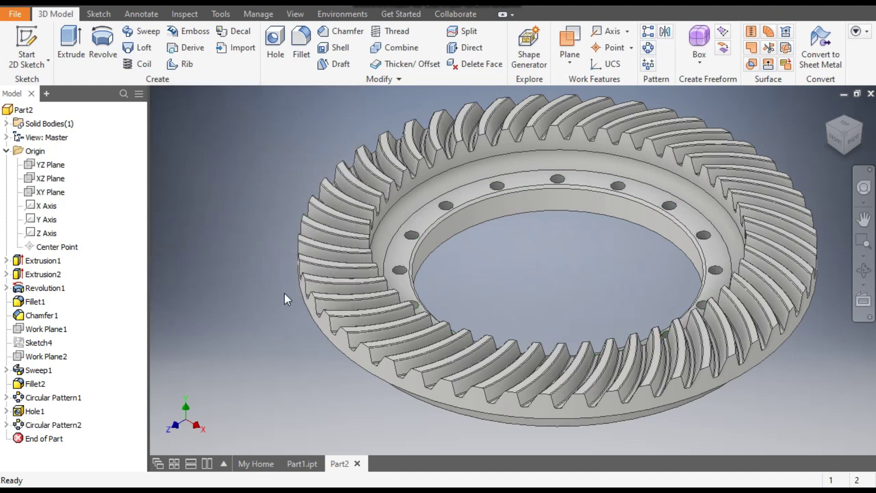
{"action": "scroll", "coordinate": [520, 201], "scroll_direction": "up", "scroll_amount": 5}
{"action": "scroll", "coordinate": [598, 319], "scroll_direction": "down", "scroll_amount": 4}
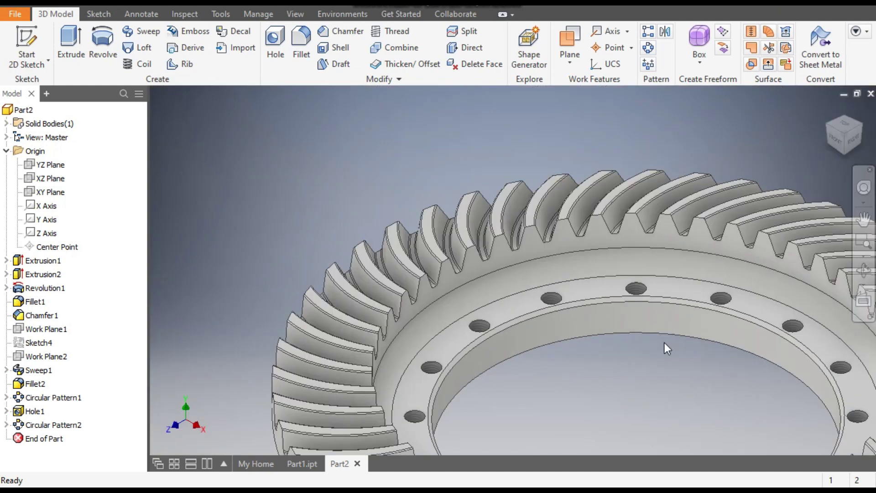
{"action": "middle_click_drag", "start_coordinate": [664, 348], "coordinate": [512, 175]}
{"action": "left_click", "coordinate": [842, 127]}
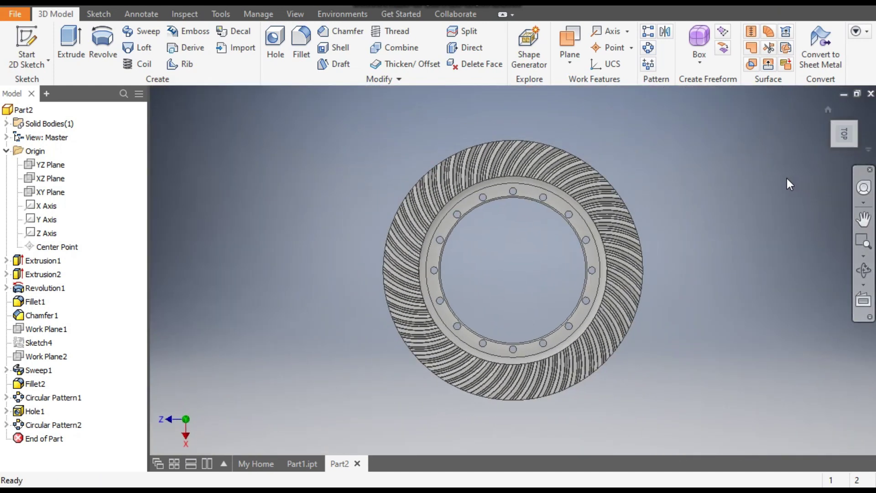
{"action": "left_click", "coordinate": [828, 112]}
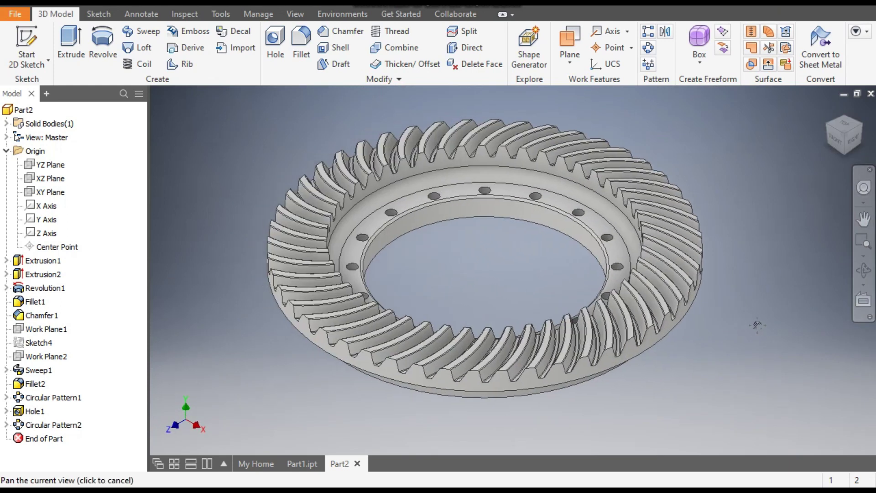
Apply the Chrome - Polished appearance to the gear from the Quick Access appearance list.
{"action": "left_click", "coordinate": [344, 9]}
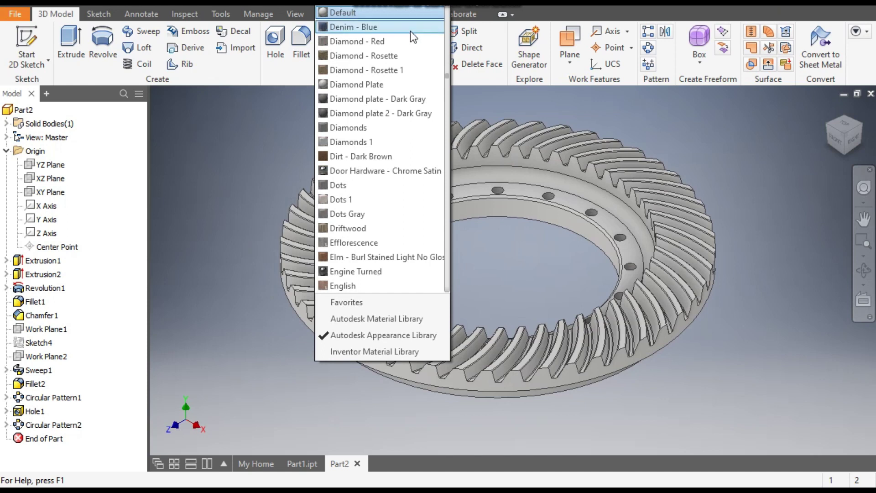
{"action": "scroll", "coordinate": [401, 116], "scroll_direction": "up", "scroll_amount": 8}
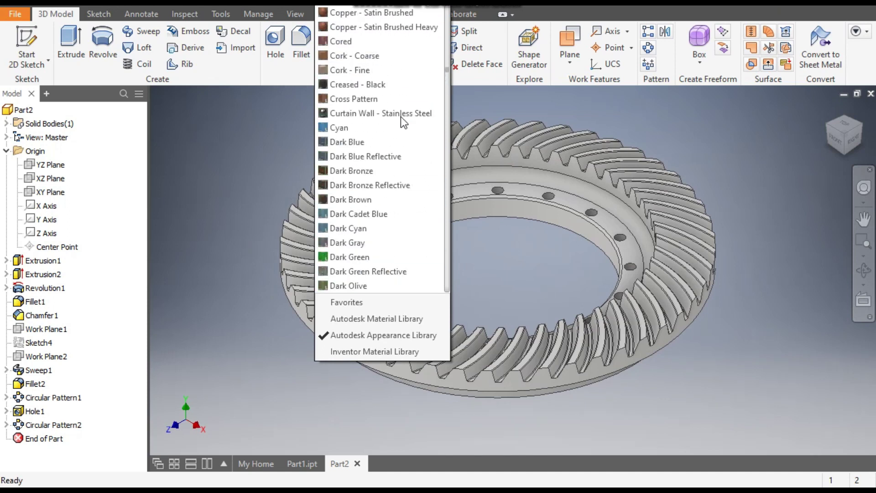
{"action": "scroll", "coordinate": [396, 125], "scroll_direction": "up", "scroll_amount": 7}
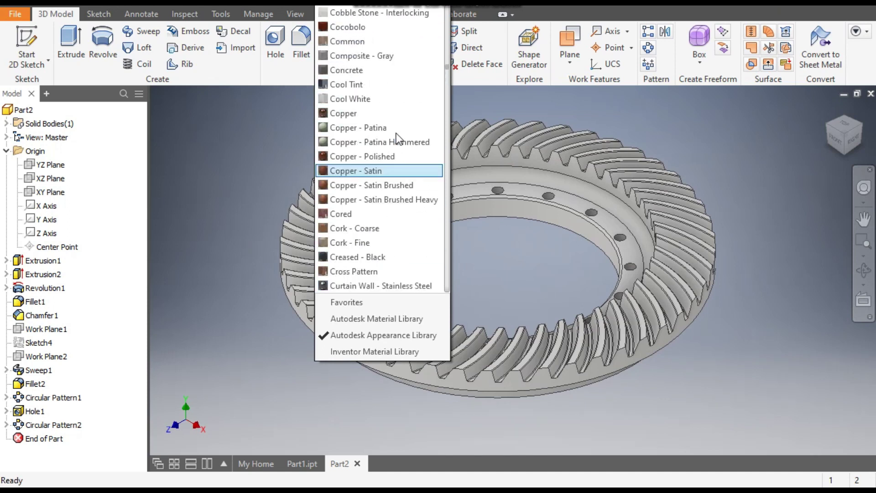
{"action": "scroll", "coordinate": [404, 158], "scroll_direction": "up", "scroll_amount": 9}
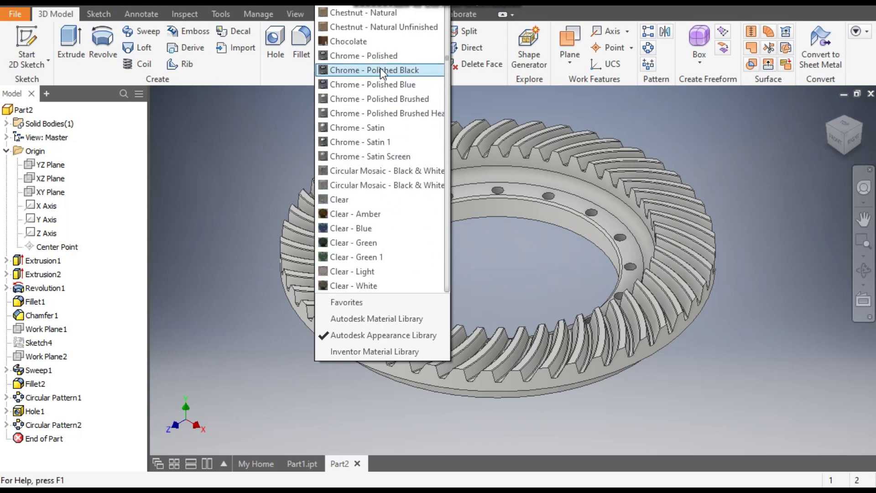
{"action": "left_click", "coordinate": [374, 57]}
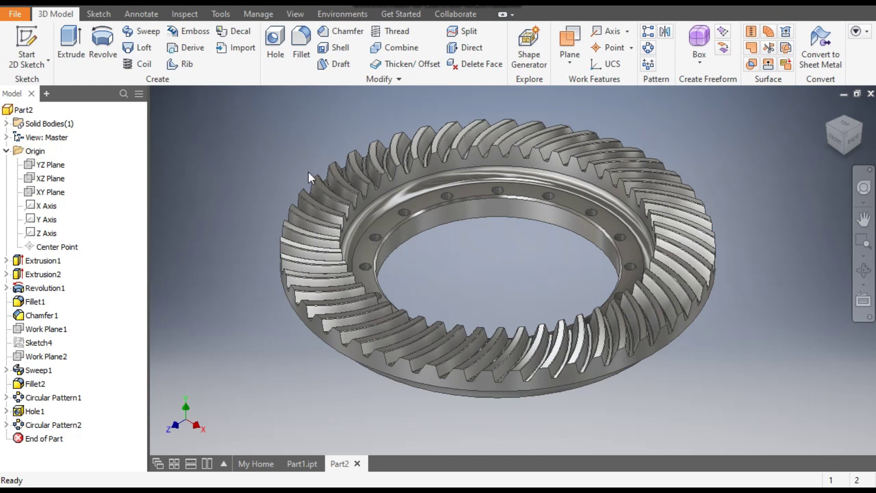
Turn on Shadows and Reflections in the View tab's Appearance panel.
{"action": "left_click", "coordinate": [295, 14]}
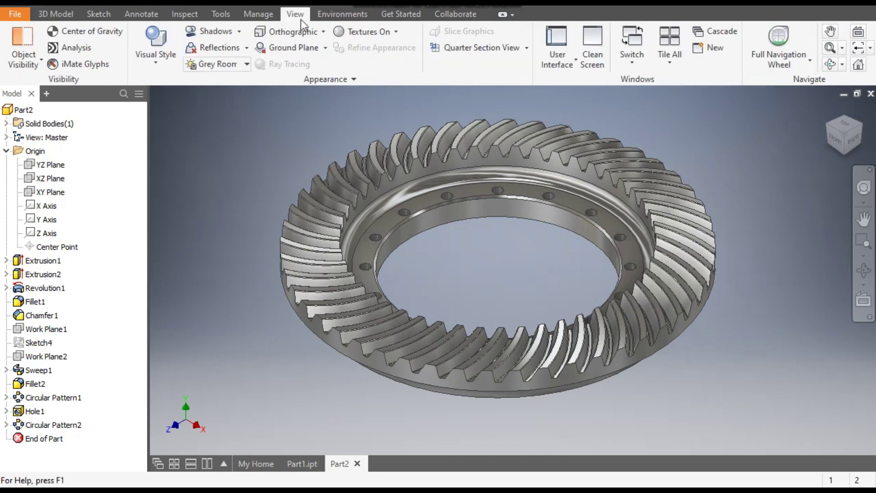
{"action": "left_click", "coordinate": [205, 33]}
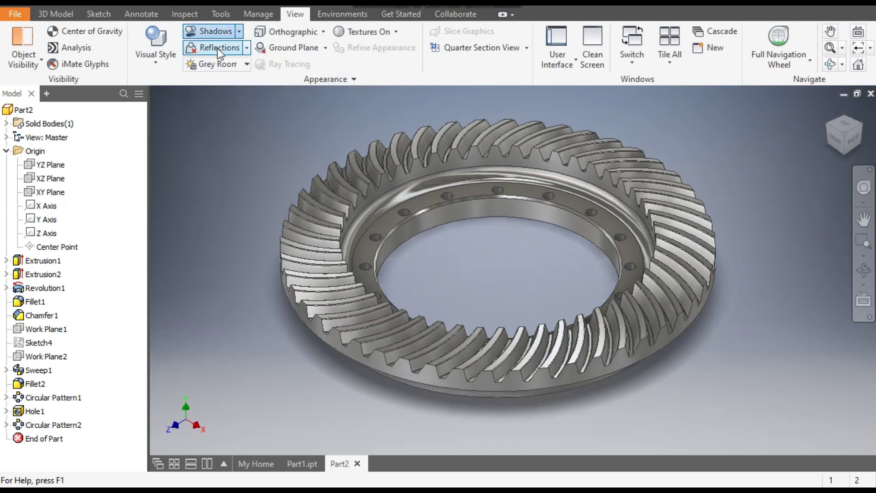
{"action": "left_click", "coordinate": [218, 48]}
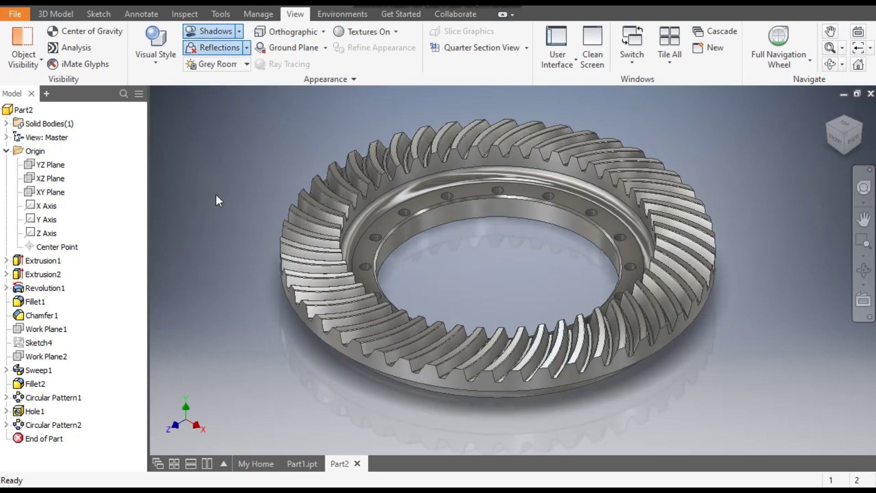